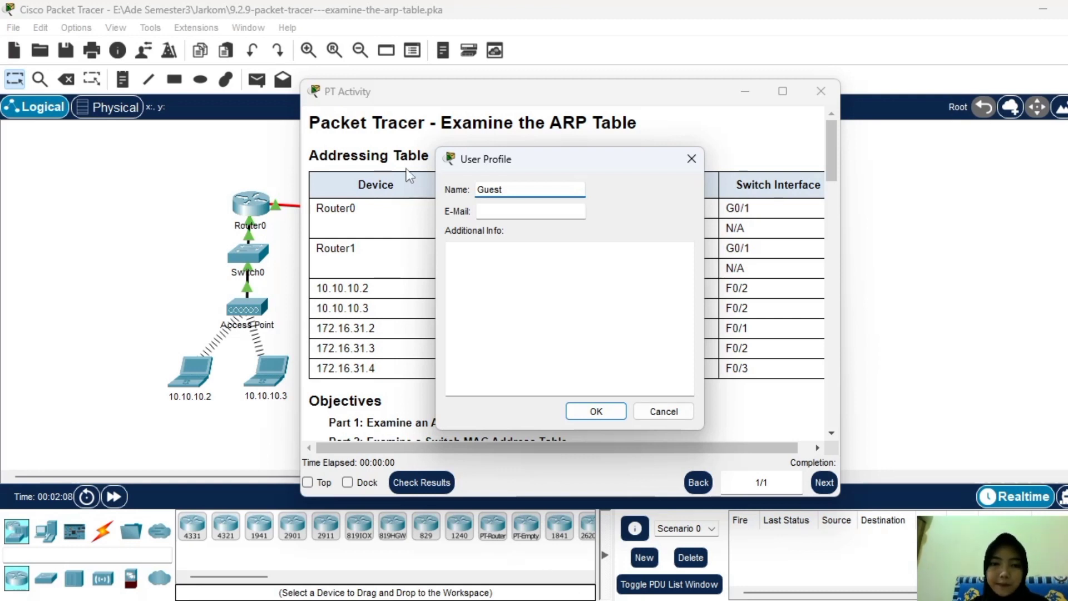
Replace Guest with your own name, enter your e-mail address, and confirm the user profile.
{"action": "left_click_drag", "start_coordinate": [508, 188], "coordinate": [452, 190]}
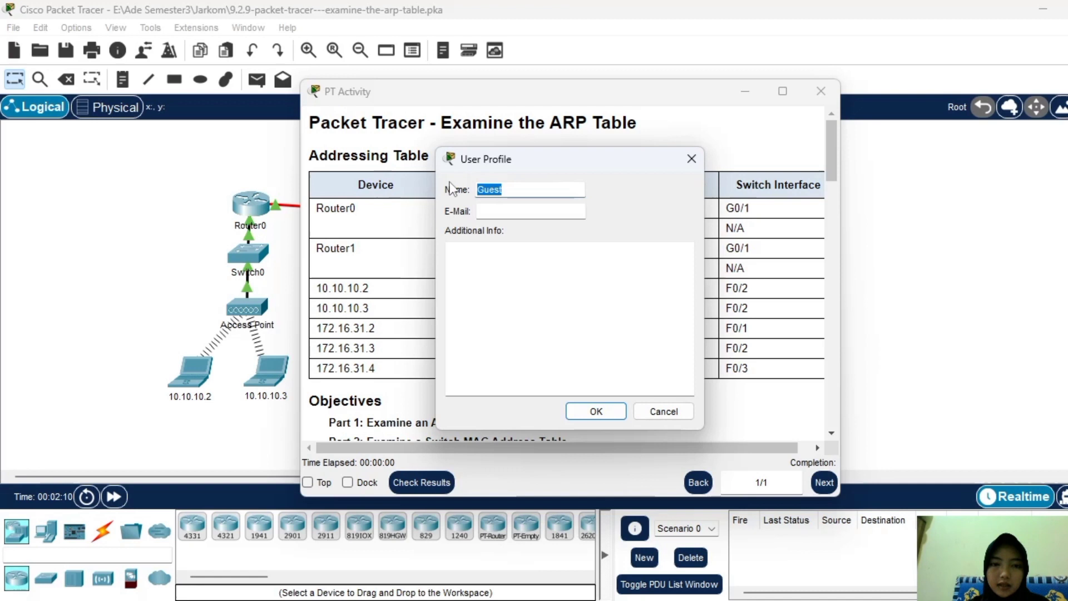
{"action": "type", "text": "ade"}
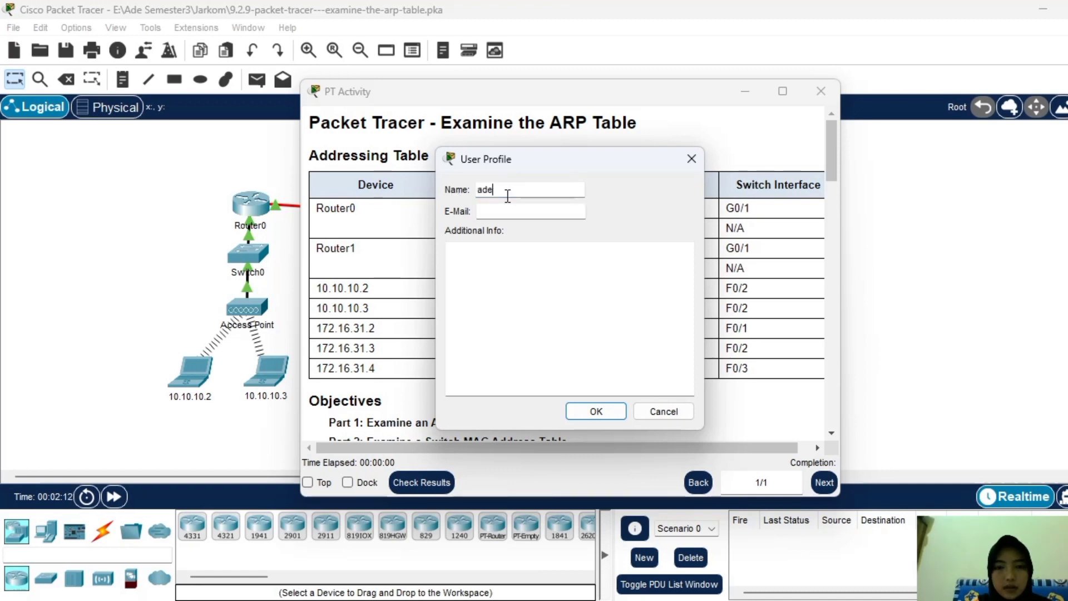
{"action": "type", "text": " fatria"}
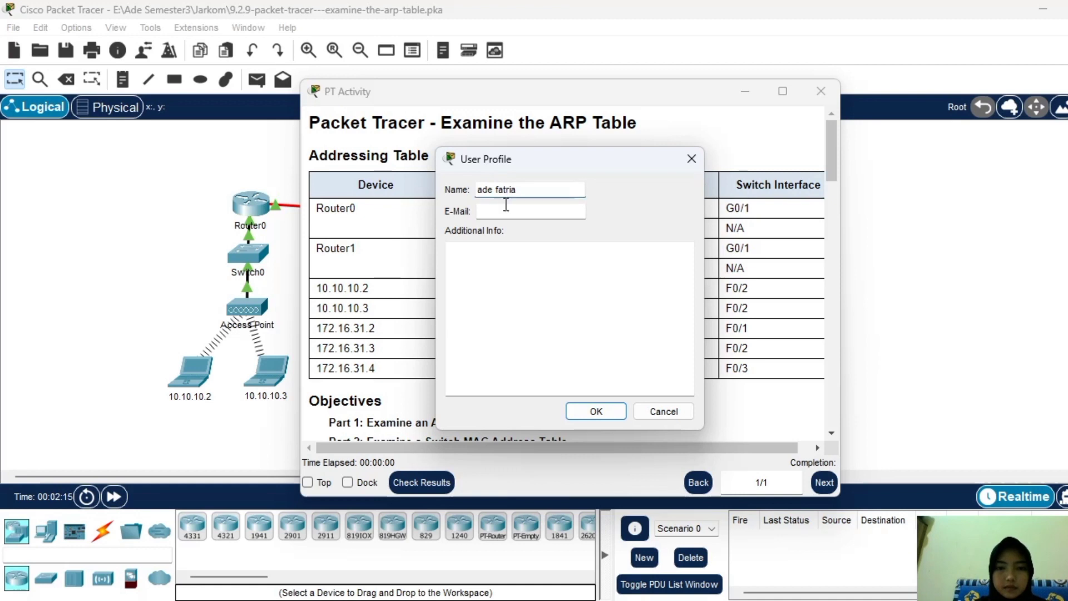
{"action": "left_click", "coordinate": [507, 211]}
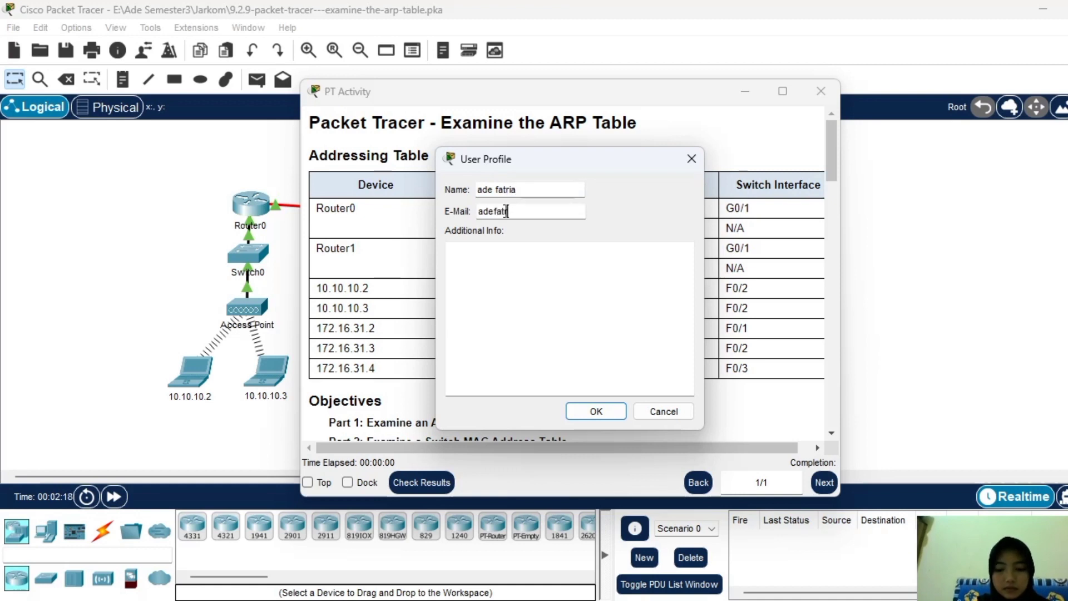
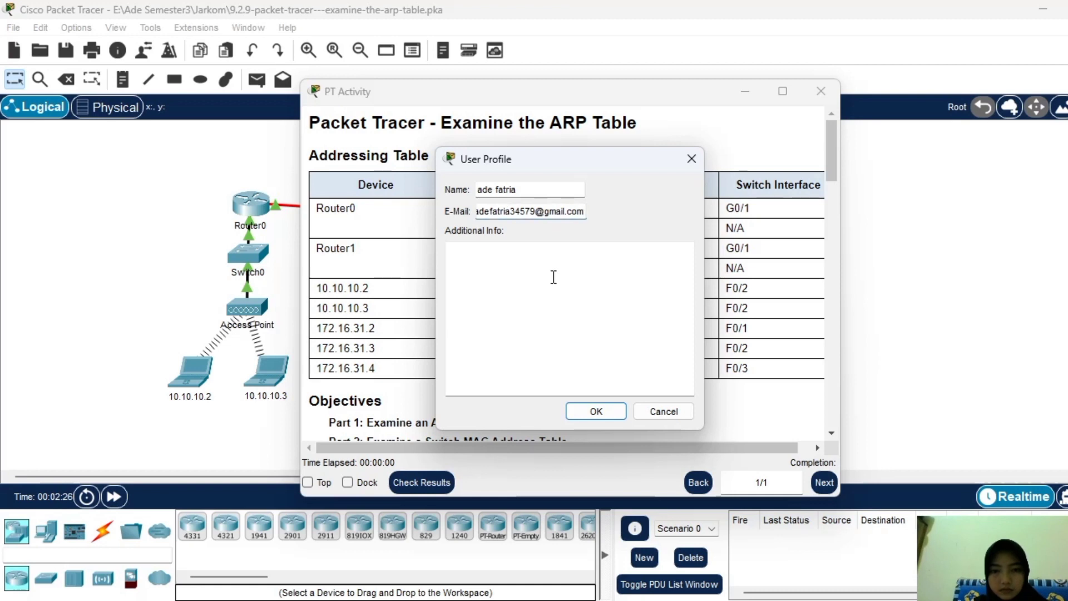
{"action": "left_click", "coordinate": [617, 419]}
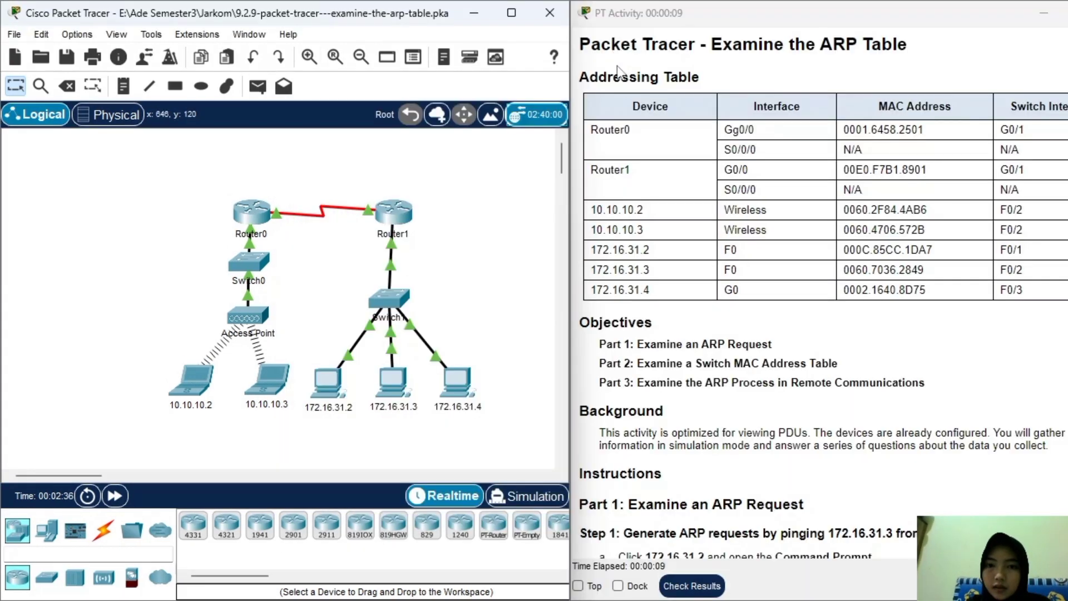
{"action": "left_click_drag", "start_coordinate": [584, 79], "coordinate": [700, 78]}
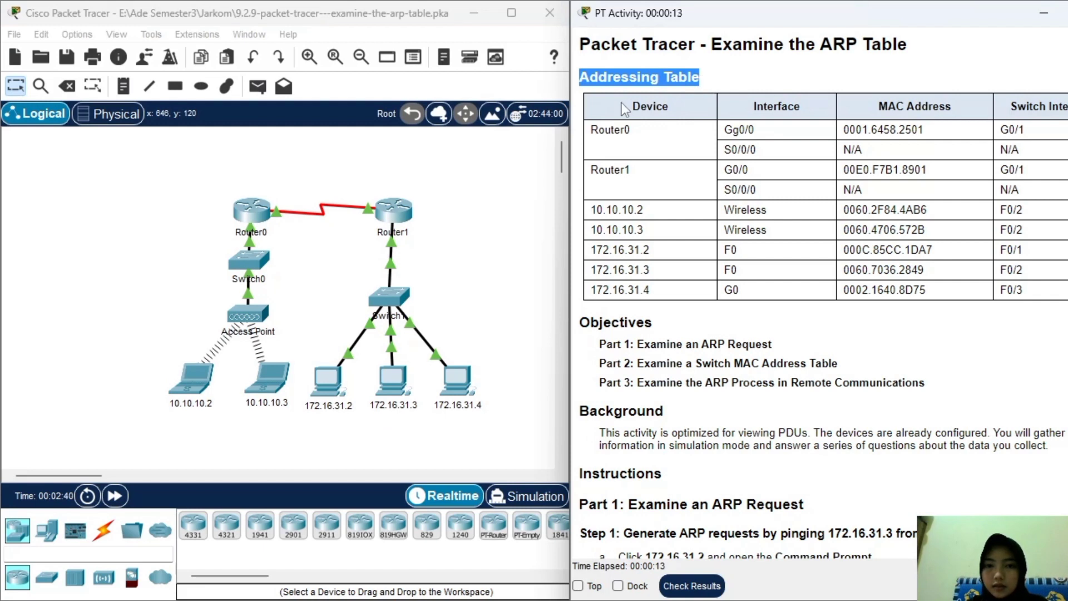
{"action": "left_click_drag", "start_coordinate": [633, 109], "coordinate": [696, 111]}
{"action": "double_click", "coordinate": [760, 106]}
{"action": "left_click_drag", "start_coordinate": [882, 105], "coordinate": [991, 109]}
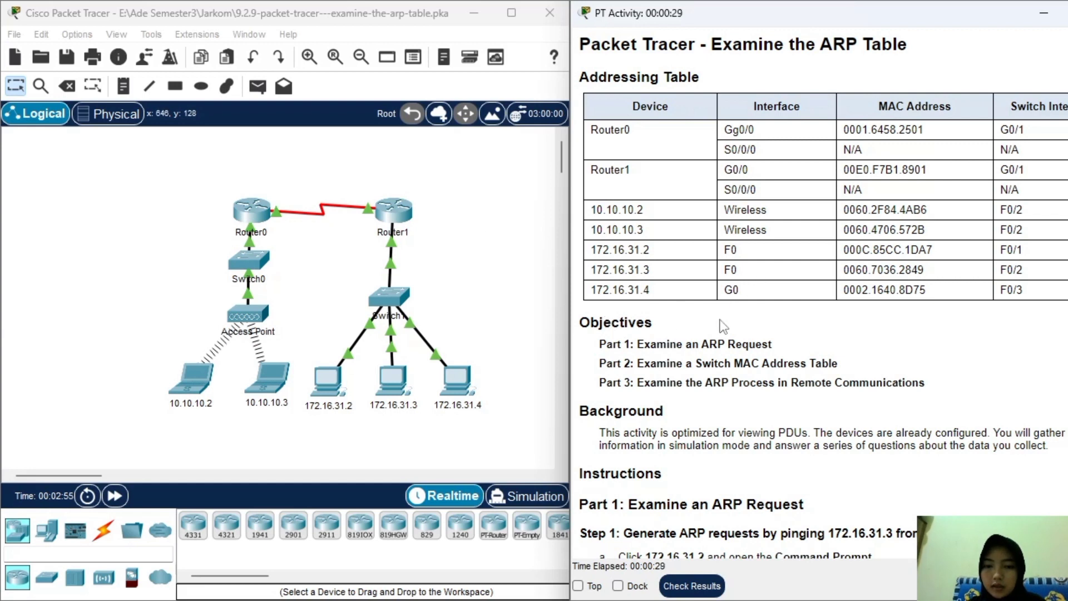
{"action": "scroll", "coordinate": [718, 321], "scroll_direction": "down", "scroll_amount": 1}
{"action": "scroll", "coordinate": [719, 321], "scroll_direction": "down", "scroll_amount": 1}
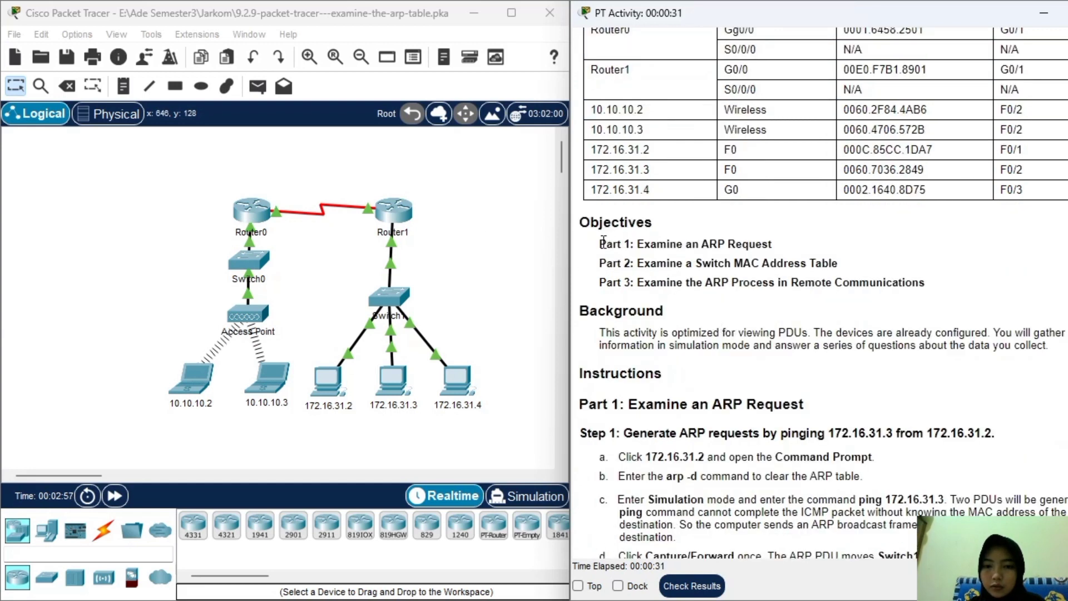
{"action": "left_click_drag", "start_coordinate": [600, 245], "coordinate": [801, 252]}
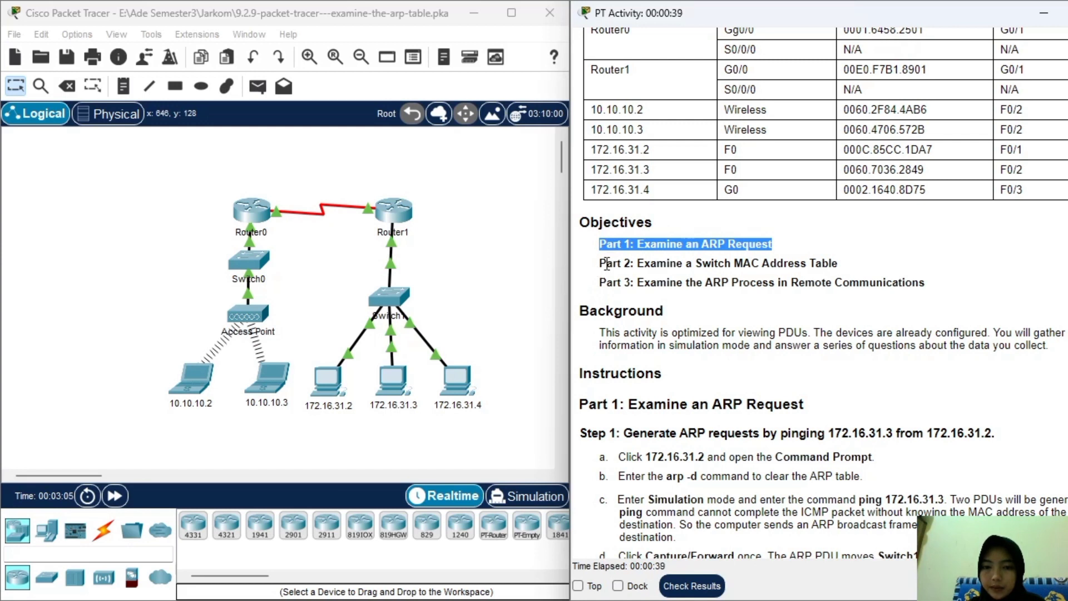
{"action": "left_click_drag", "start_coordinate": [600, 263], "coordinate": [857, 263]}
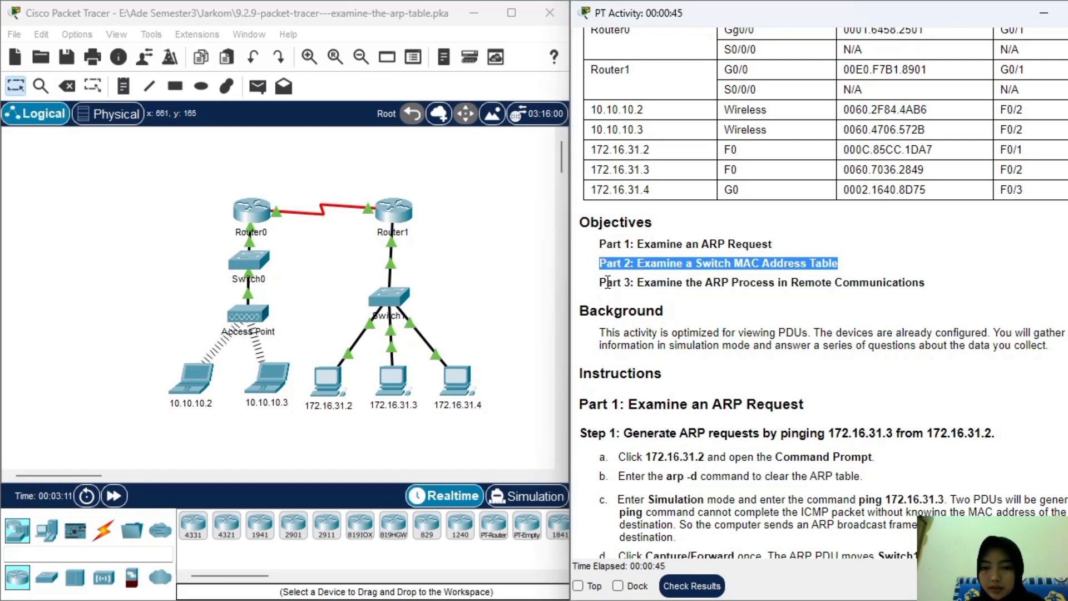
{"action": "left_click_drag", "start_coordinate": [601, 286], "coordinate": [930, 288]}
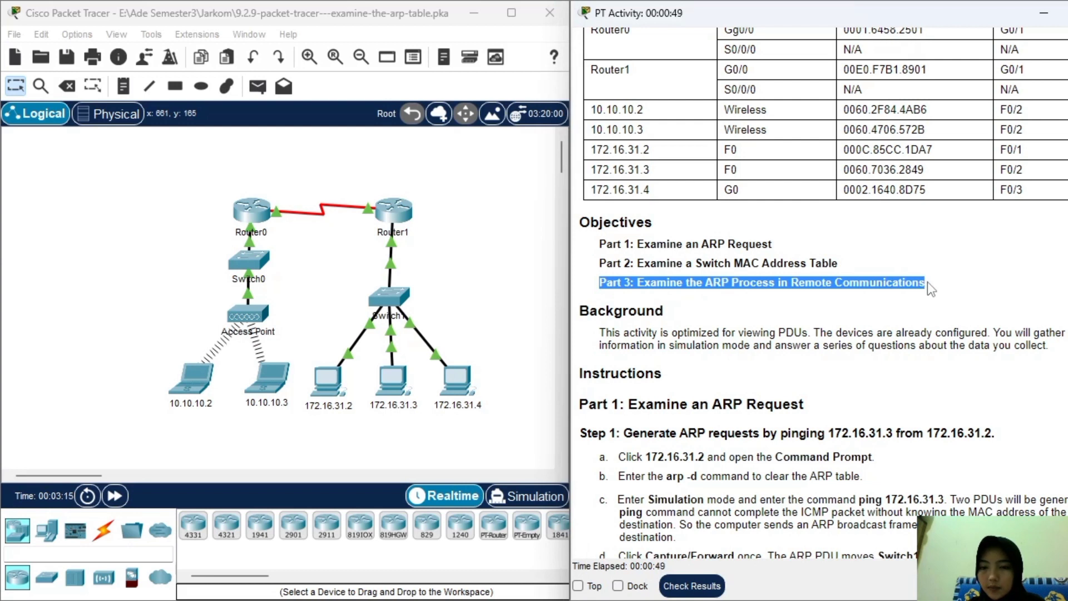
{"action": "scroll", "coordinate": [926, 282], "scroll_direction": "down", "scroll_amount": 1}
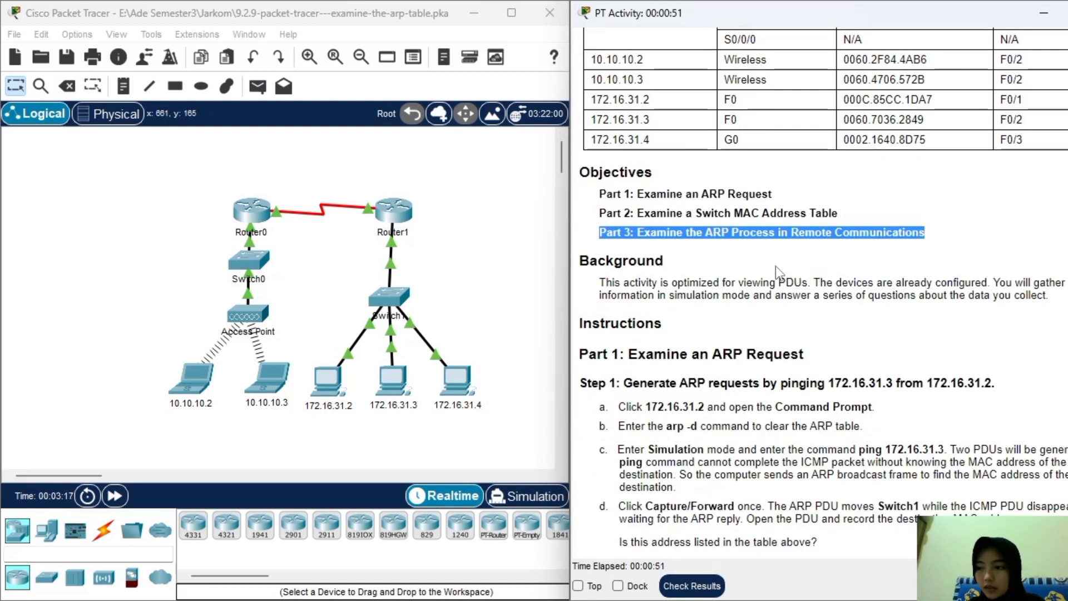
{"action": "scroll", "coordinate": [799, 249], "scroll_direction": "down", "scroll_amount": 2}
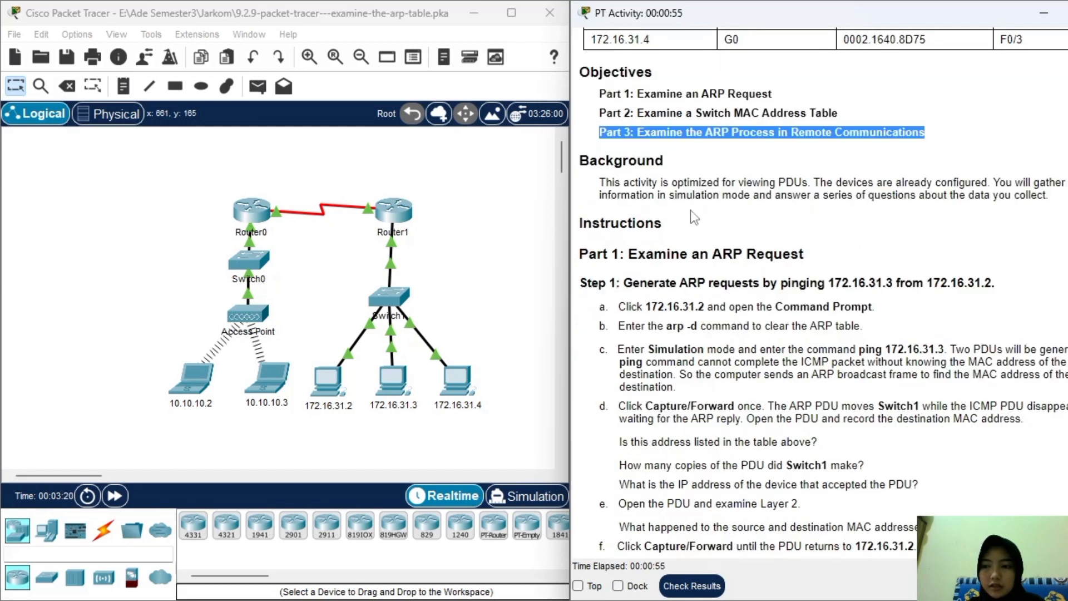
{"action": "scroll", "coordinate": [709, 201], "scroll_direction": "down", "scroll_amount": 1}
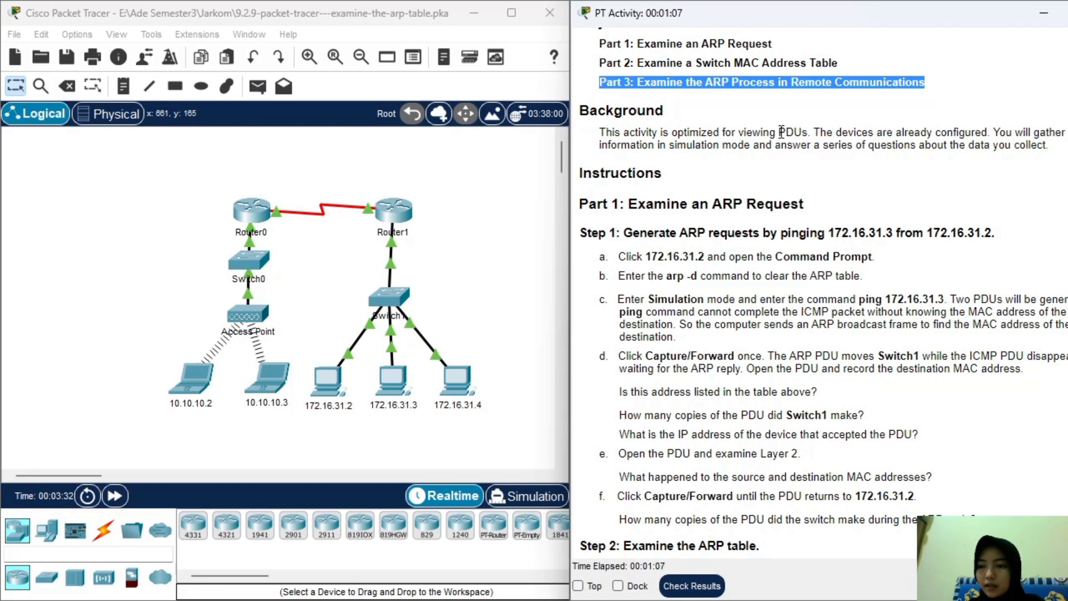
{"action": "left_click_drag", "start_coordinate": [608, 150], "coordinate": [694, 151]}
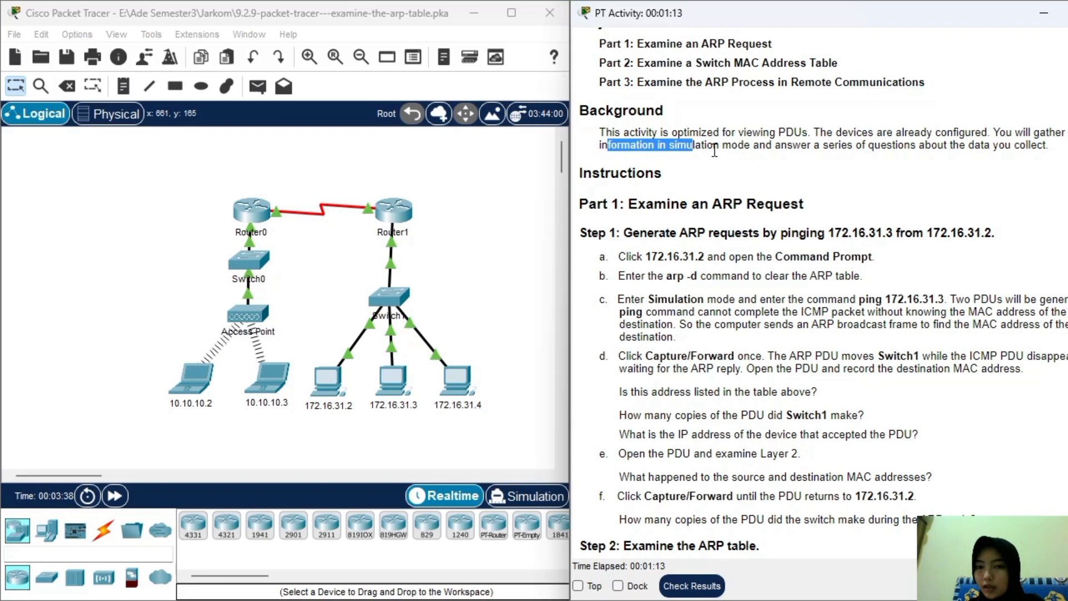
{"action": "left_click", "coordinate": [675, 148]}
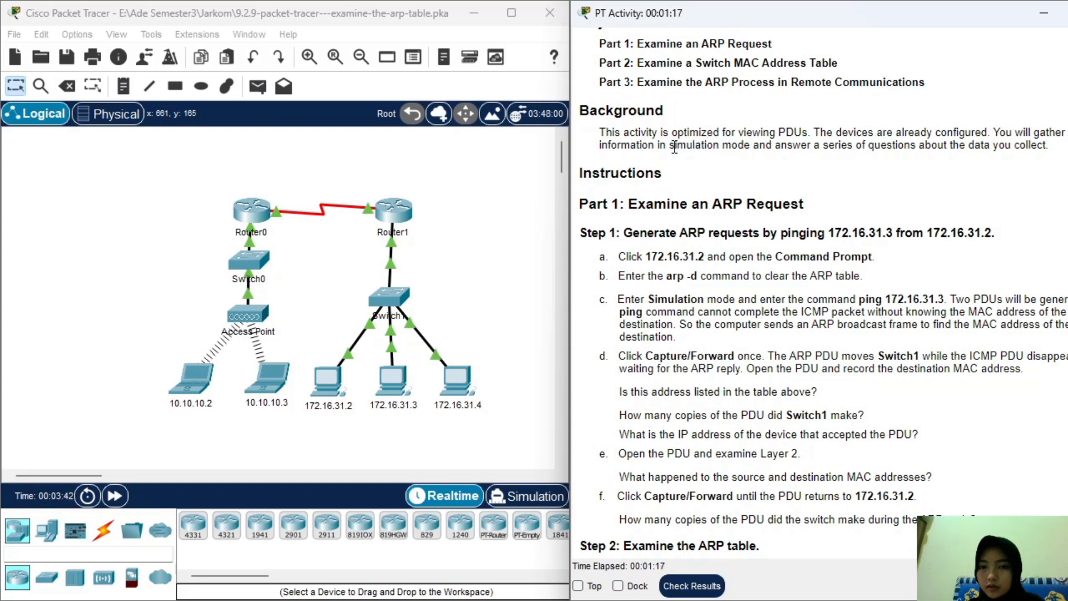
{"action": "left_click_drag", "start_coordinate": [670, 147], "coordinate": [746, 149]}
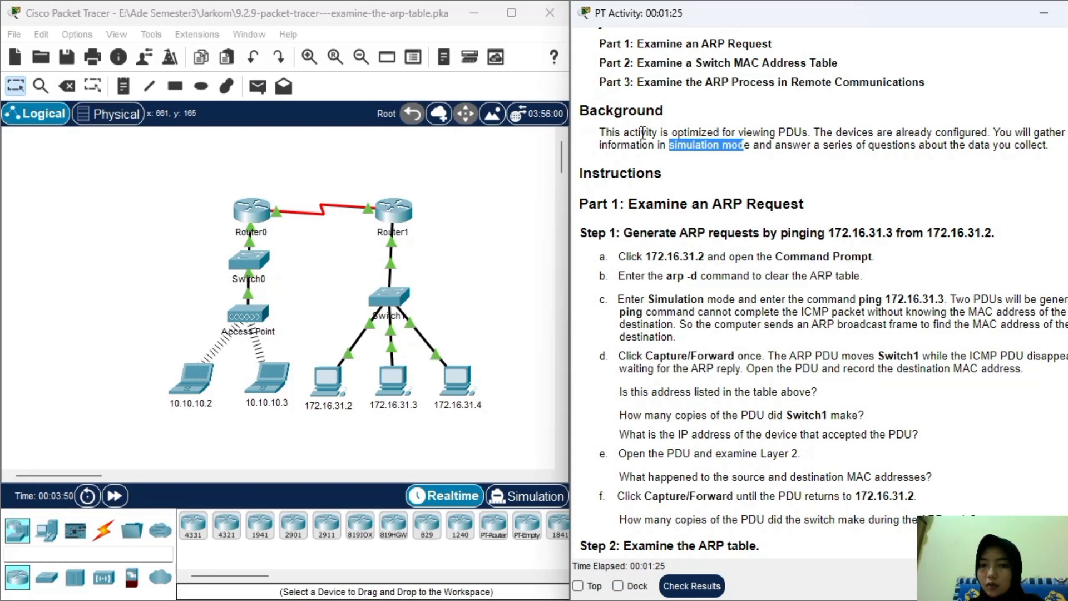
{"action": "left_click", "coordinate": [701, 149]}
{"action": "scroll", "coordinate": [699, 151], "scroll_direction": "down", "scroll_amount": 1}
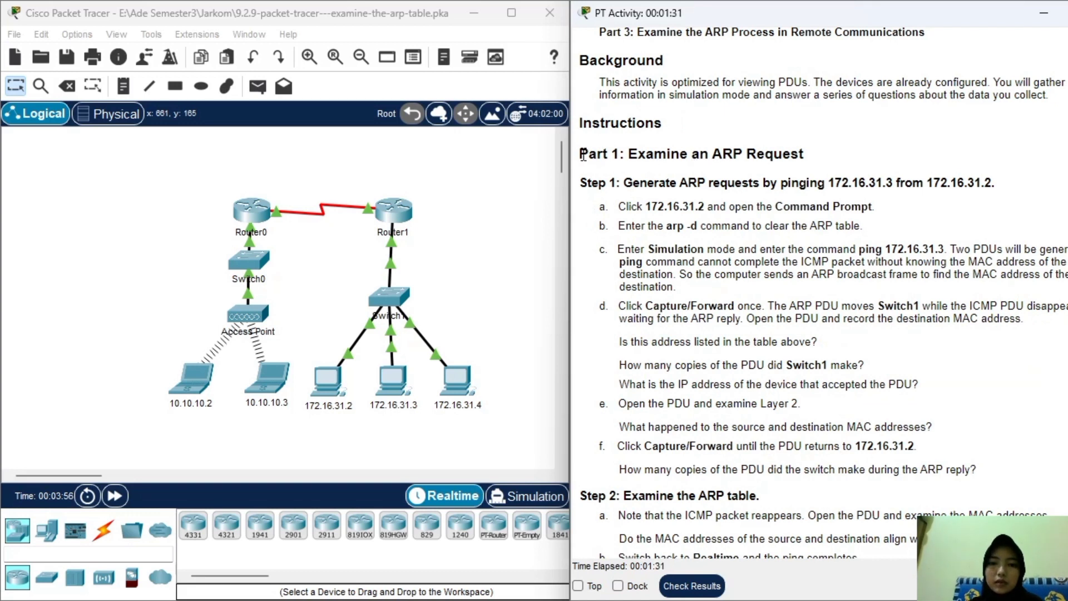
{"action": "left_click_drag", "start_coordinate": [583, 155], "coordinate": [881, 158]}
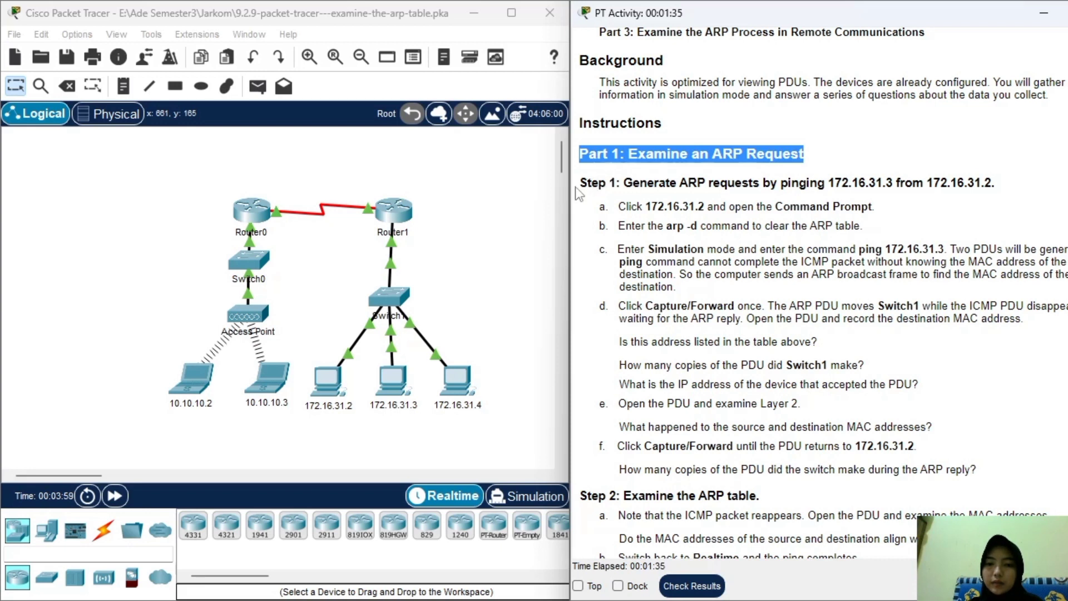
{"action": "left_click_drag", "start_coordinate": [582, 176], "coordinate": [1062, 192]}
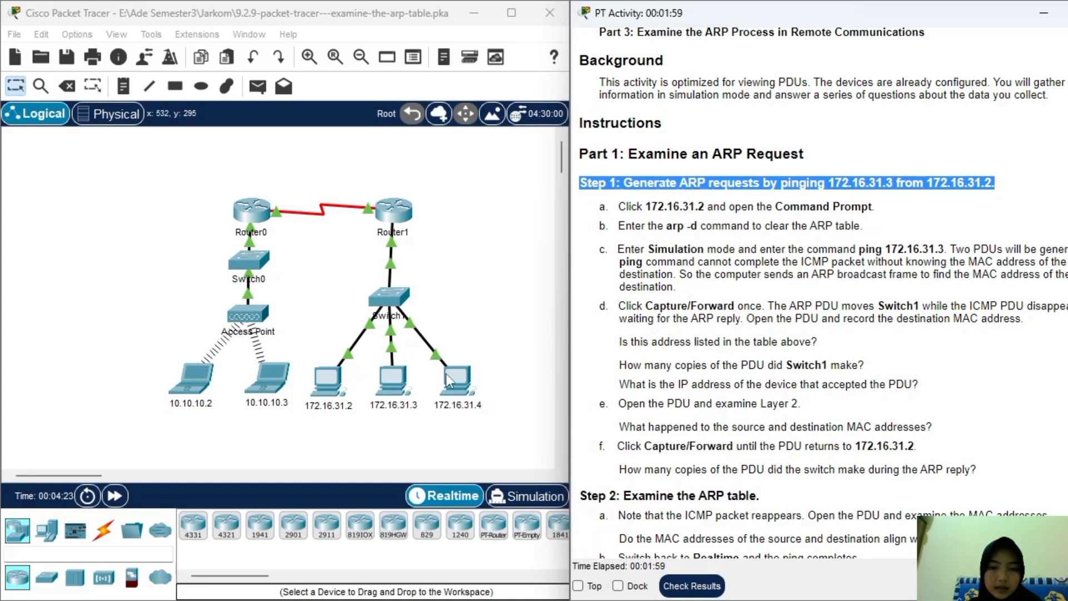
Clear PC 172.16.31.2's ARP table with arp -d in its Command Prompt, then minimize the window.
{"action": "left_click", "coordinate": [322, 379]}
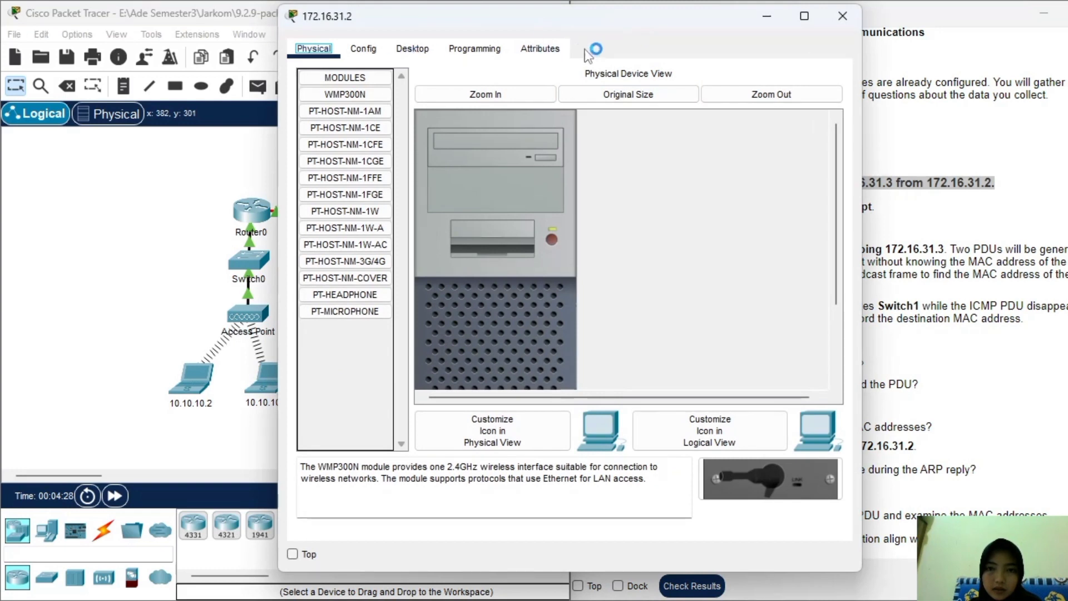
{"action": "left_click_drag", "start_coordinate": [636, 28], "coordinate": [395, 40]}
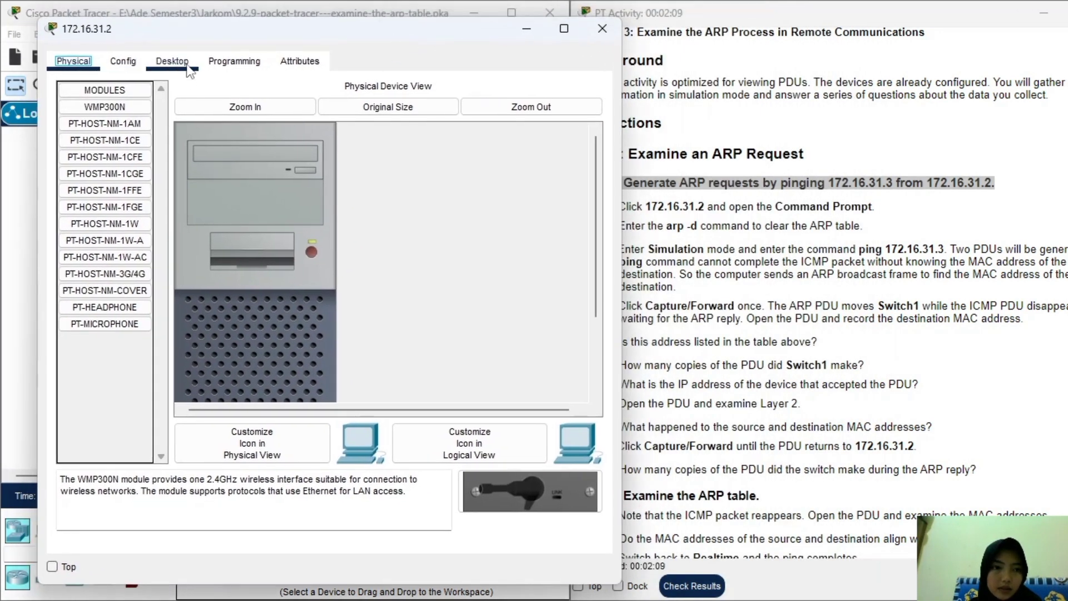
{"action": "left_click", "coordinate": [172, 61]}
{"action": "left_click", "coordinate": [442, 135]}
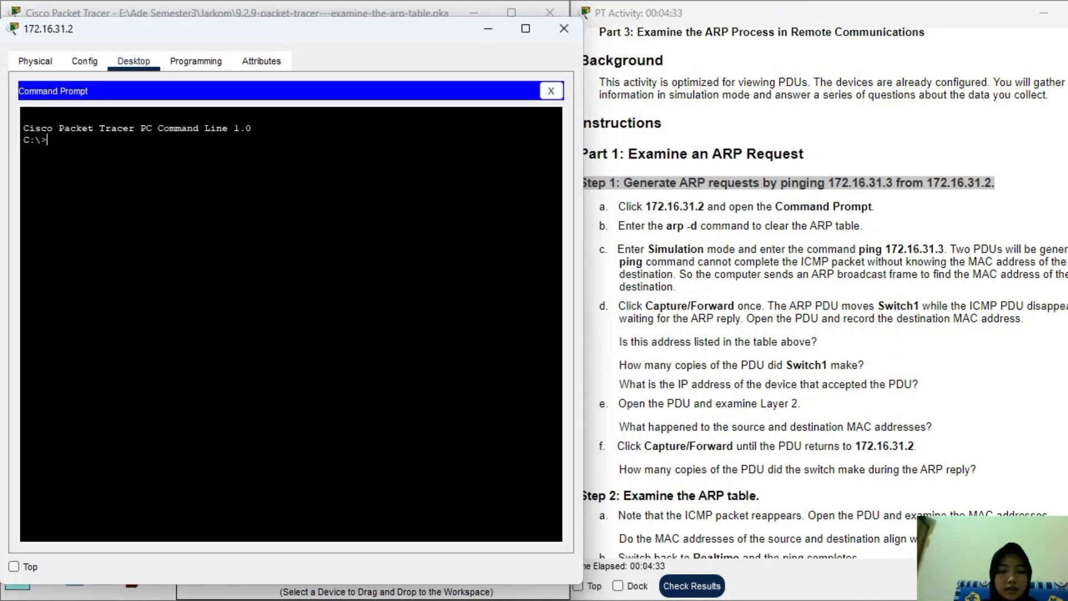
{"action": "type", "text": "arp -d"}
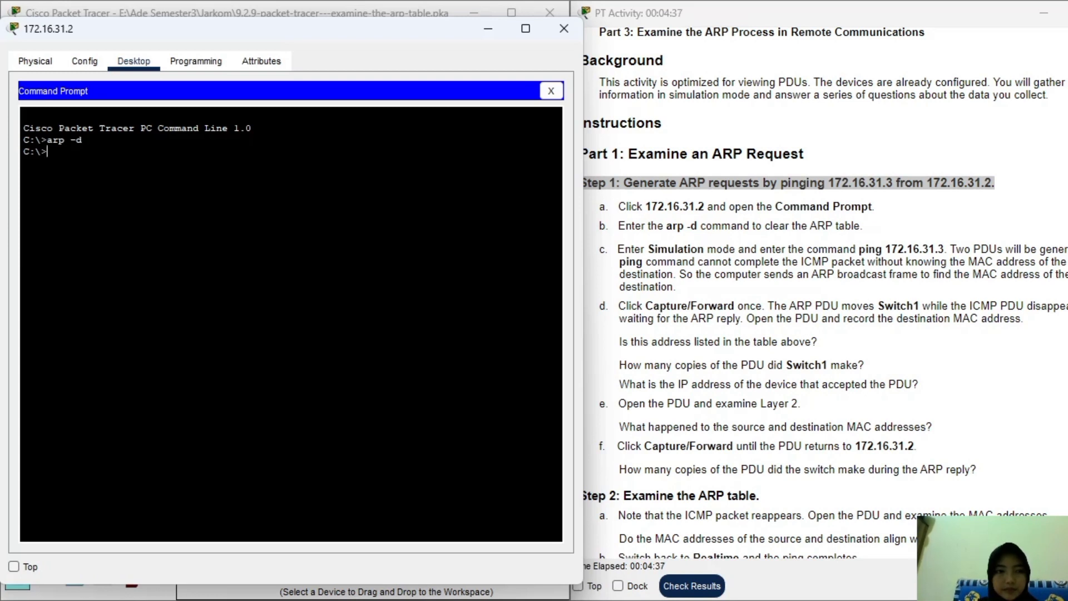
{"action": "left_click", "coordinate": [479, 35]}
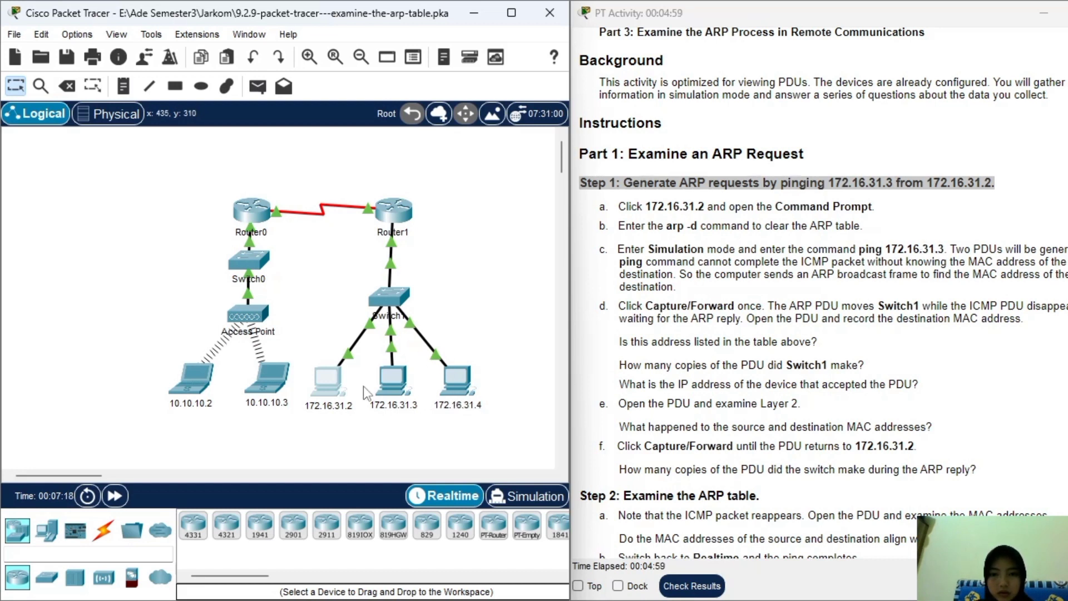
Switch to Simulation mode and run ping 172.16.31.3 from PC 172.16.31.2's command prompt.
{"action": "left_click", "coordinate": [523, 501]}
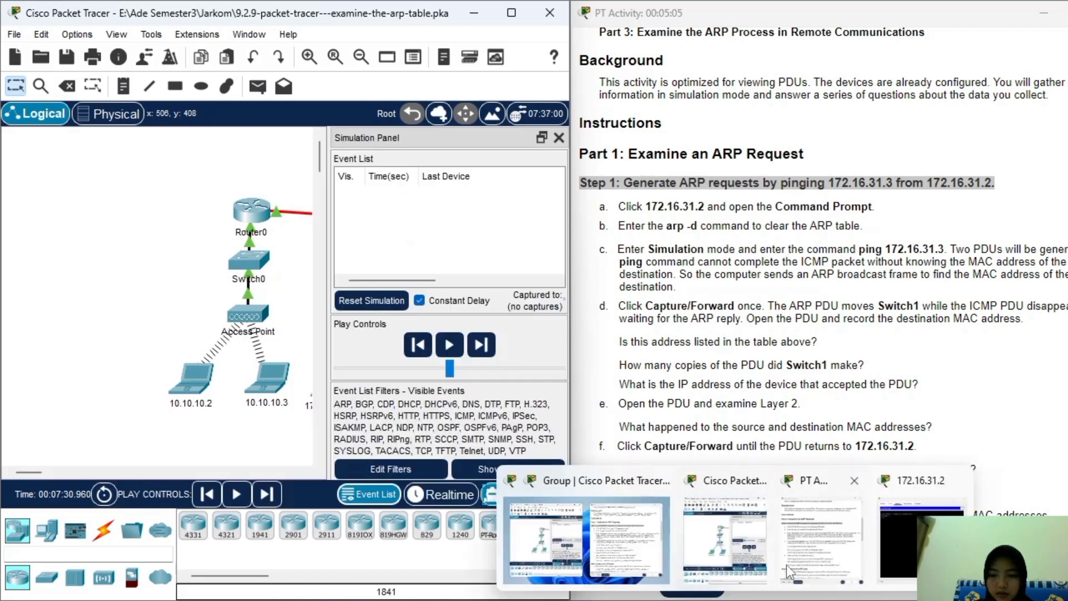
{"action": "left_click", "coordinate": [979, 567]}
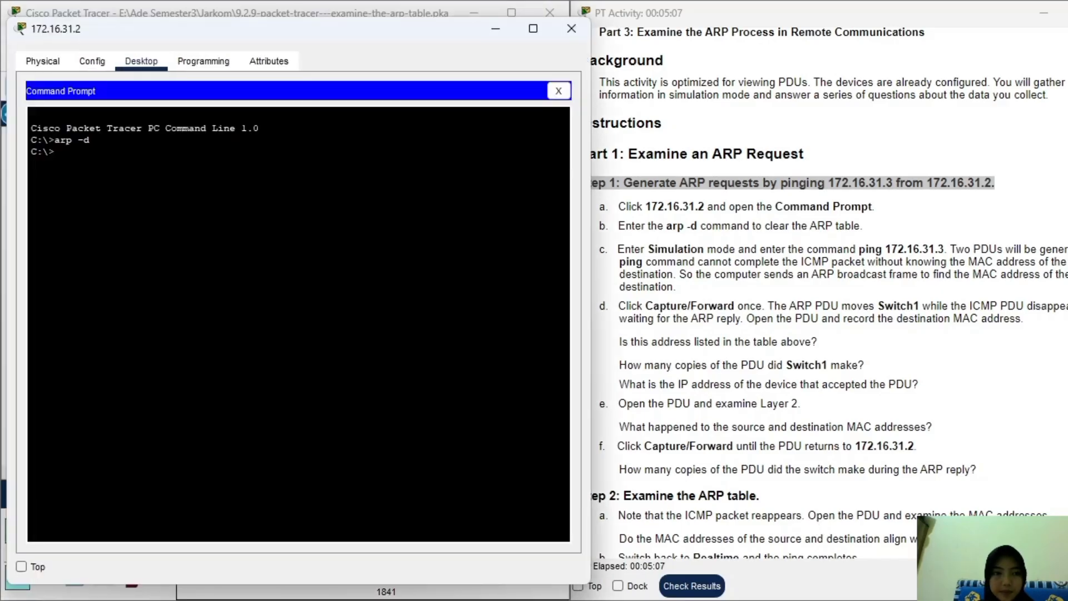
{"action": "type", "text": "ping 17"}
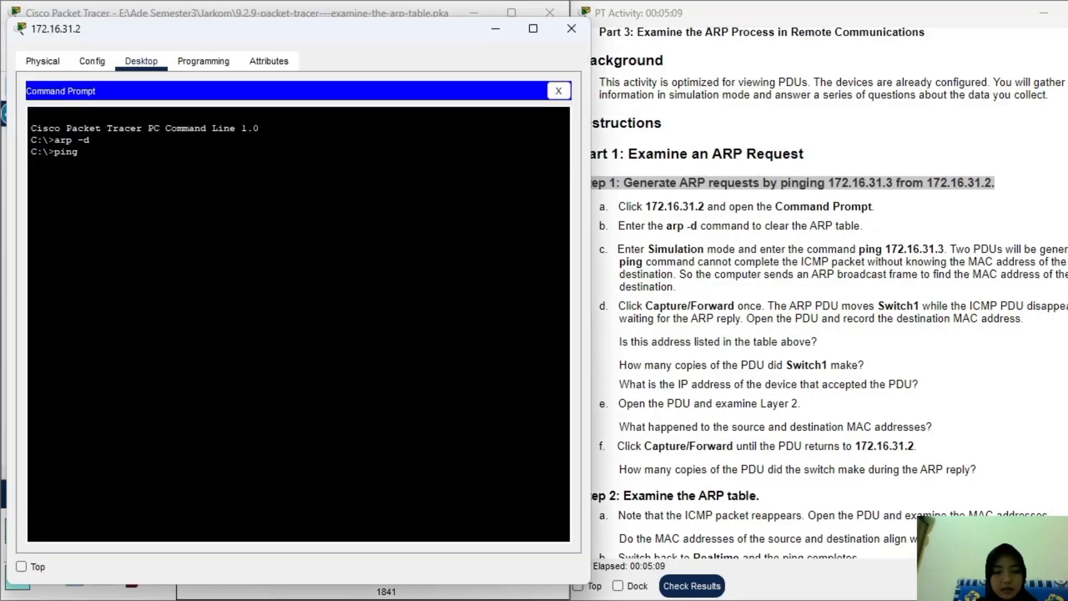
{"action": "type", "text": "16."}
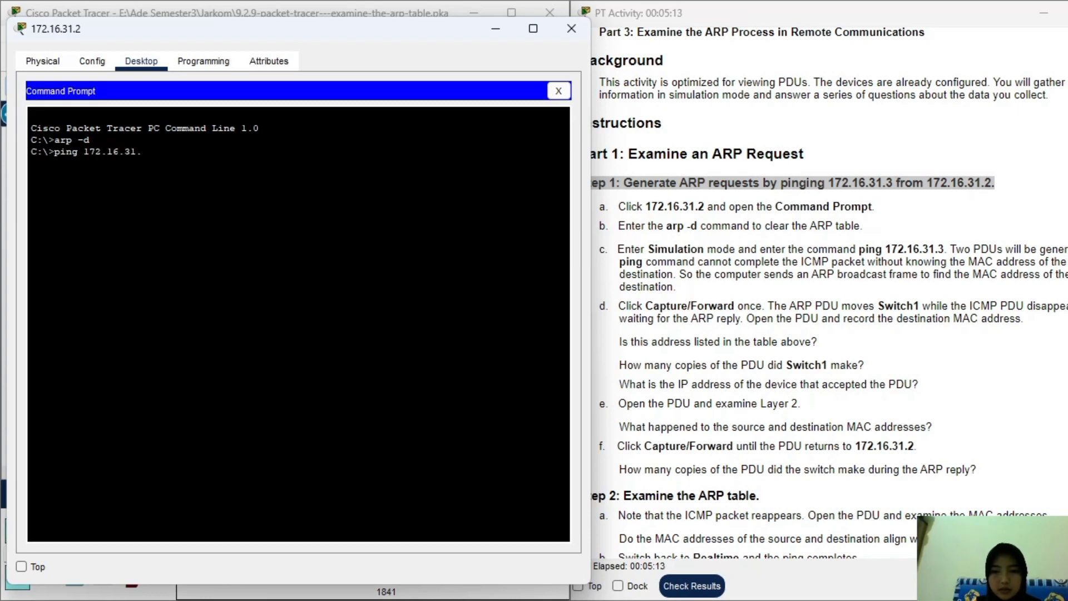
{"action": "type", "text": "31.3"}
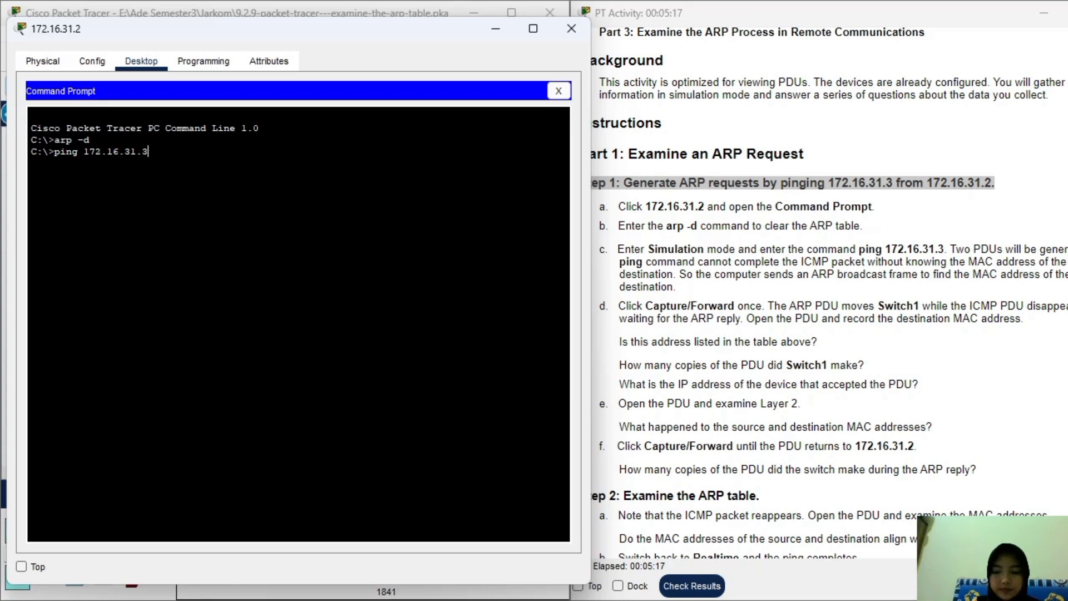
{"action": "key", "text": "Return"}
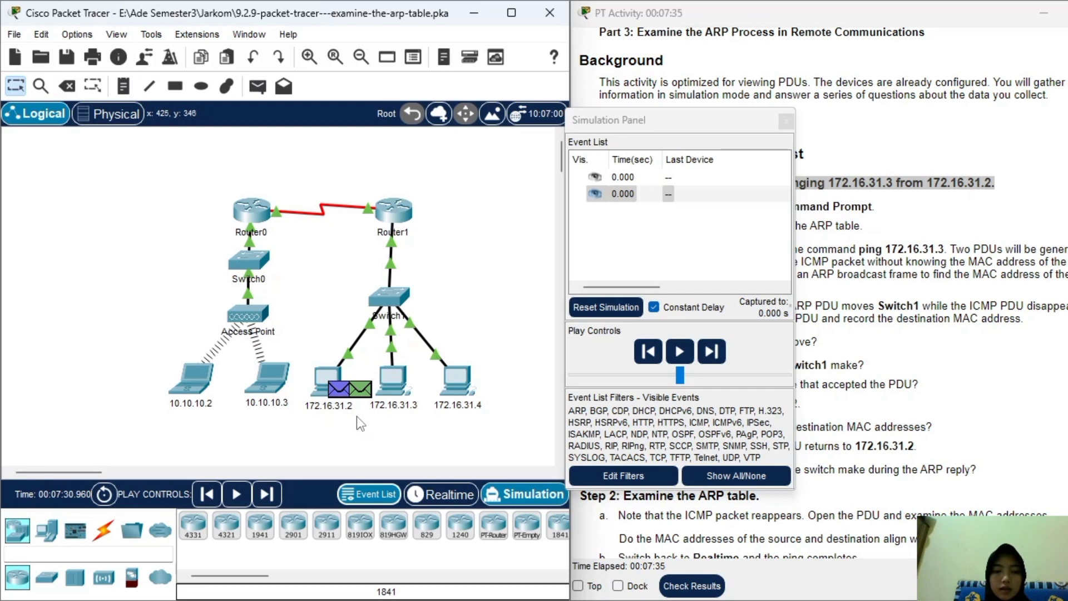
{"action": "mouse_move", "coordinate": [381, 410]}
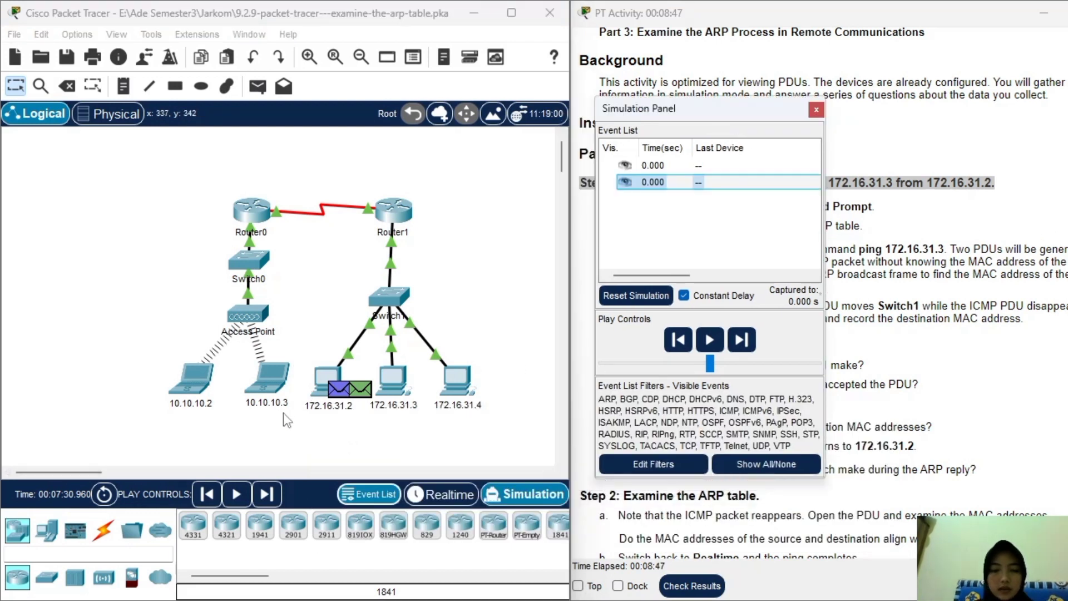
Step the ARP PDU forward to Switch1 and highlight the address-table question.
{"action": "left_click", "coordinate": [267, 494]}
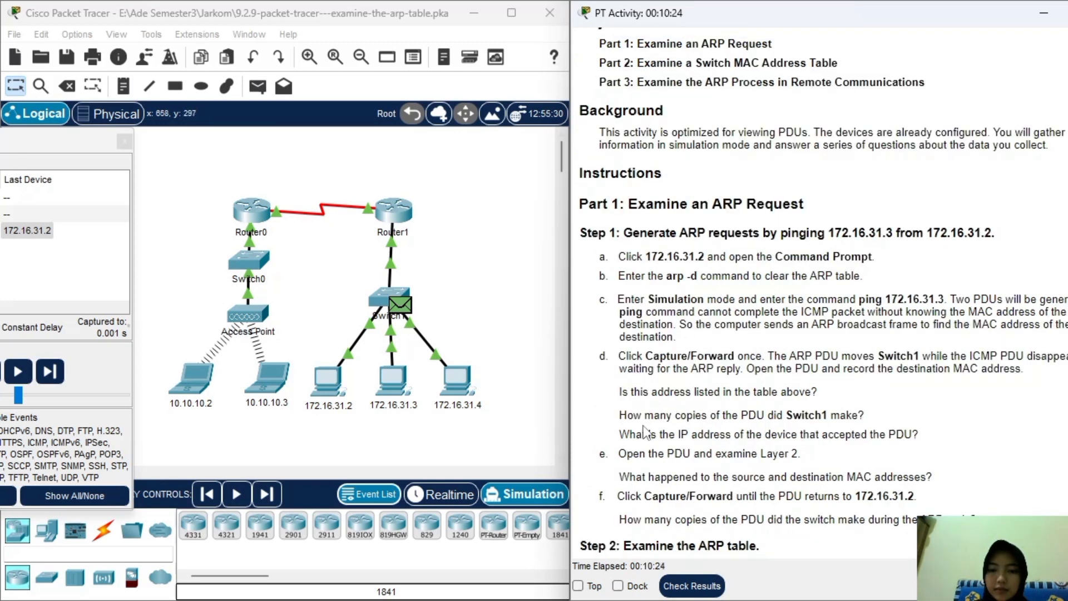
{"action": "left_click_drag", "start_coordinate": [620, 394], "coordinate": [843, 402]}
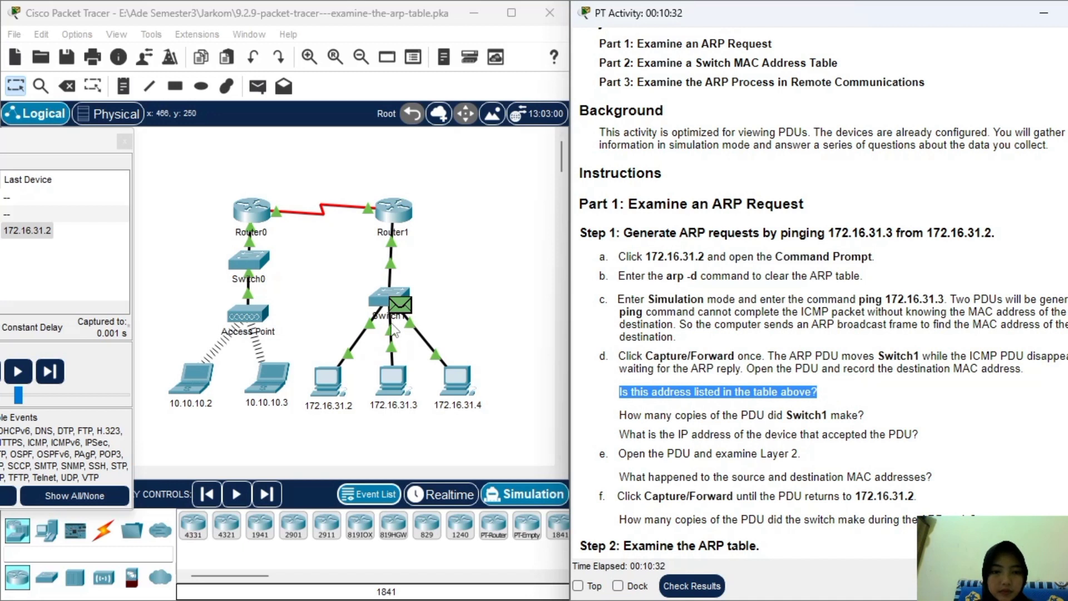
{"action": "left_click", "coordinate": [396, 305]}
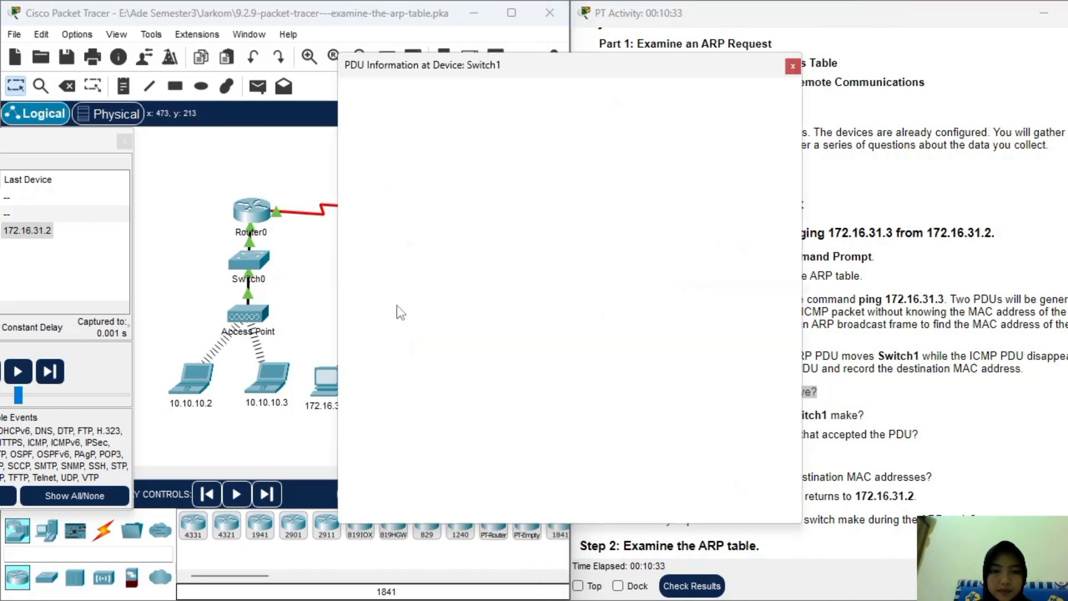
{"action": "left_click_drag", "start_coordinate": [685, 73], "coordinate": [445, 85]}
{"action": "scroll", "coordinate": [689, 146], "scroll_direction": "up", "scroll_amount": 5}
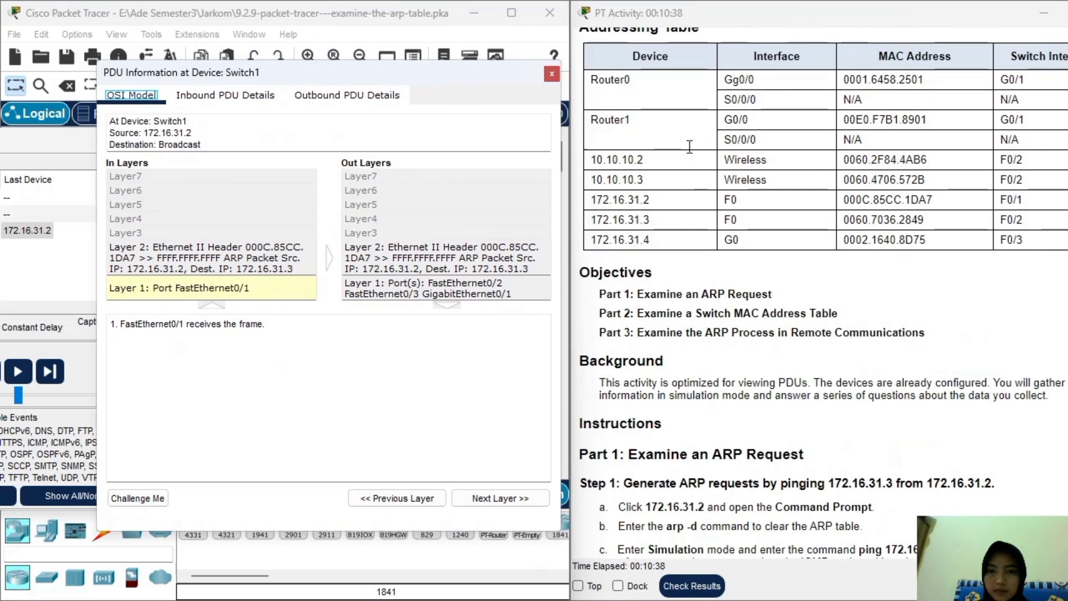
{"action": "scroll", "coordinate": [700, 152], "scroll_direction": "up", "scroll_amount": 2}
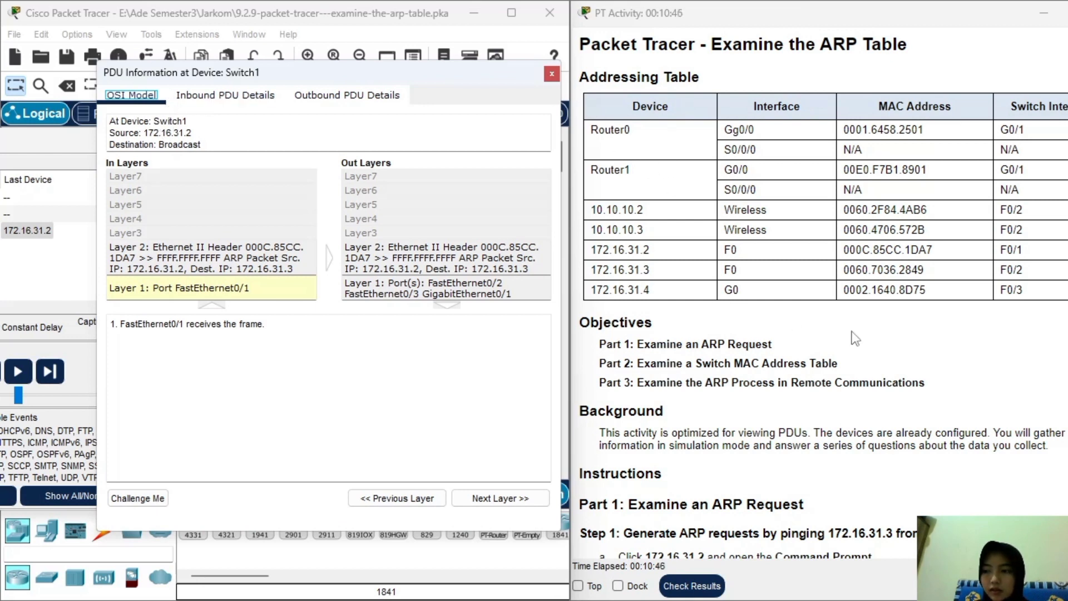
{"action": "scroll", "coordinate": [848, 338], "scroll_direction": "down", "scroll_amount": 5}
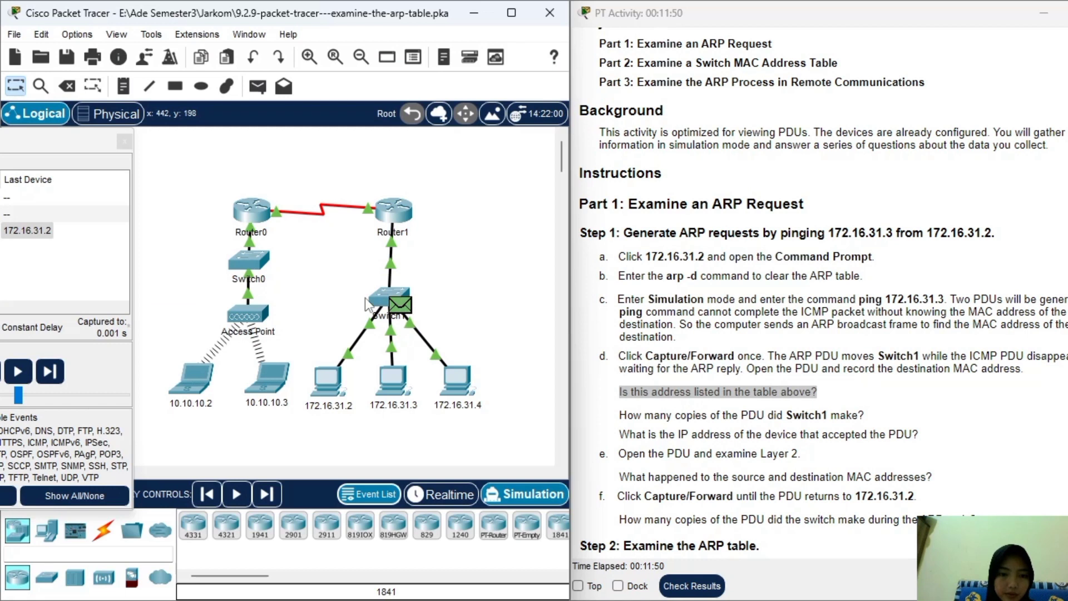
Forward the ARP broadcast from Switch1 and highlight the question about PDU copies.
{"action": "left_click", "coordinate": [275, 494]}
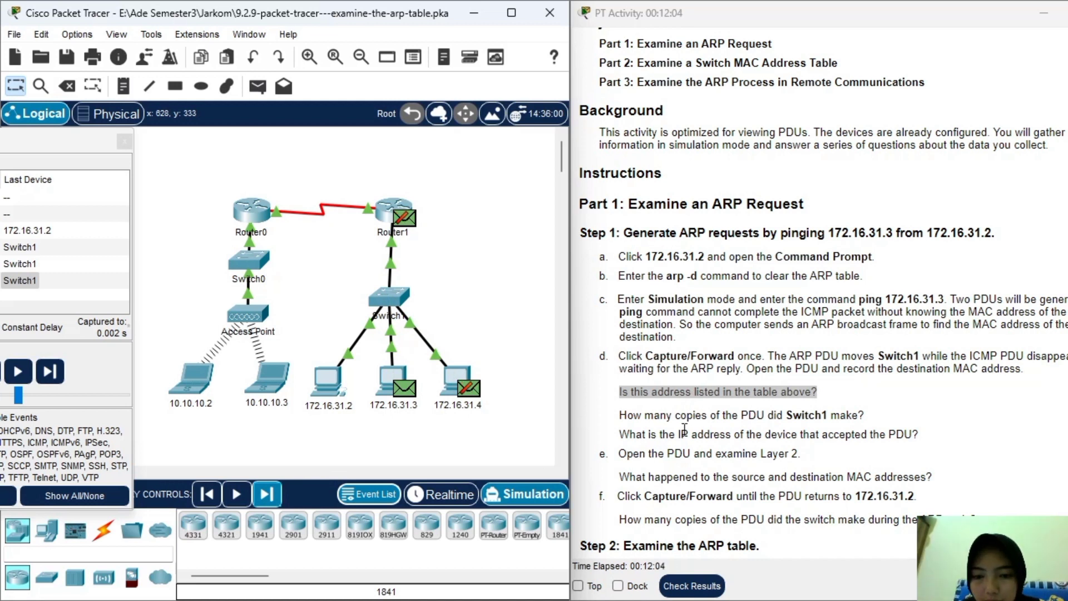
{"action": "left_click_drag", "start_coordinate": [622, 416], "coordinate": [875, 420]}
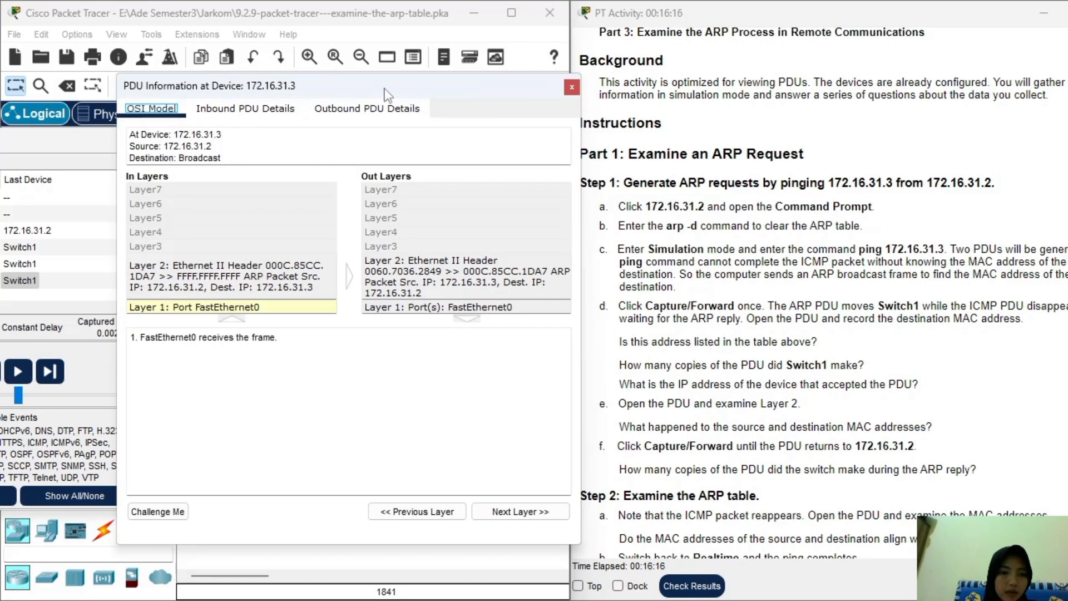
Nudge the PDU details window left and drag the Simulation Panel out to show all events.
{"action": "left_click_drag", "start_coordinate": [384, 89], "coordinate": [357, 88]}
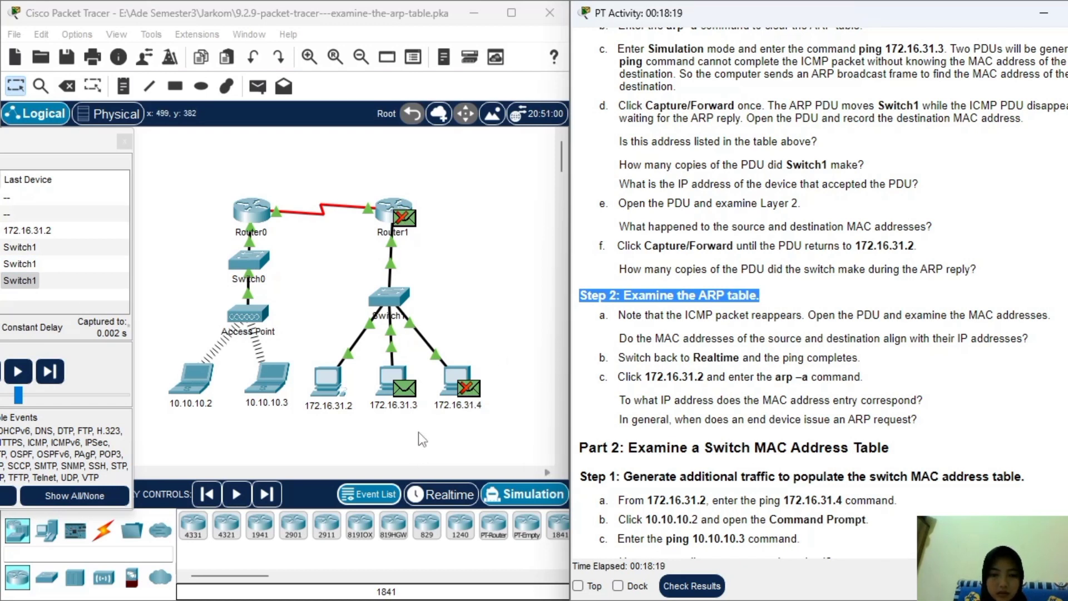
{"action": "left_click_drag", "start_coordinate": [89, 155], "coordinate": [173, 163]}
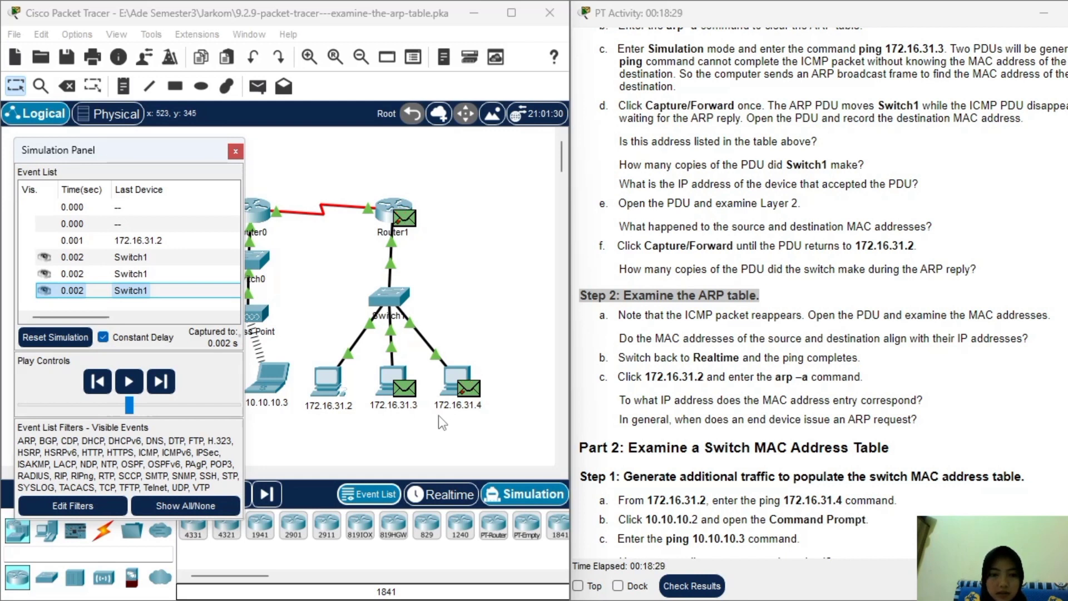
Forward twice so the ARP reply and ICMP PDU return to 172.16.31.2, then review the event list.
{"action": "left_click", "coordinate": [161, 383]}
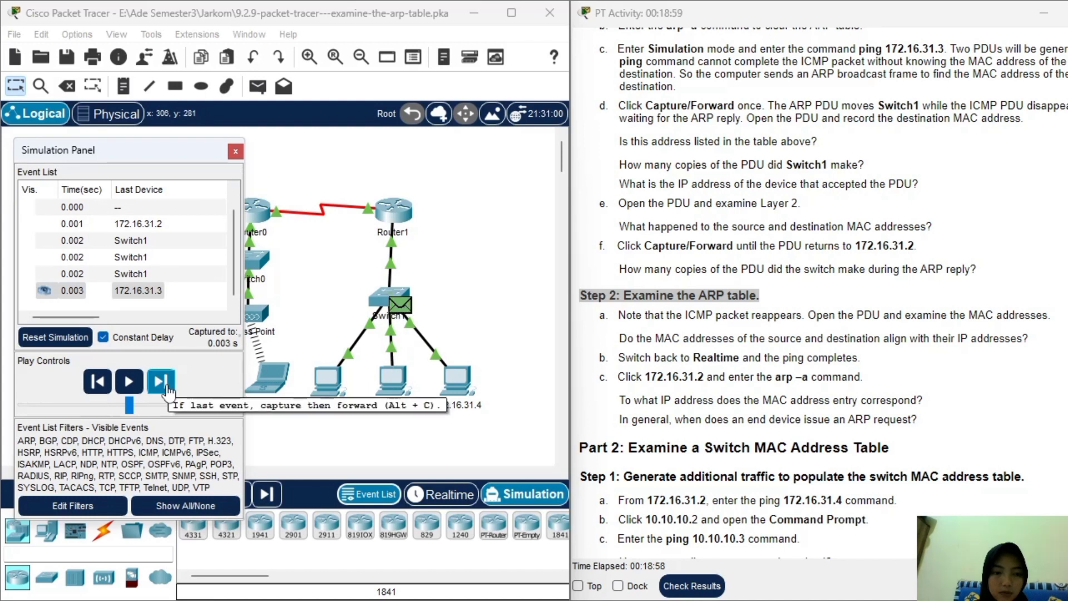
{"action": "left_click", "coordinate": [161, 382]}
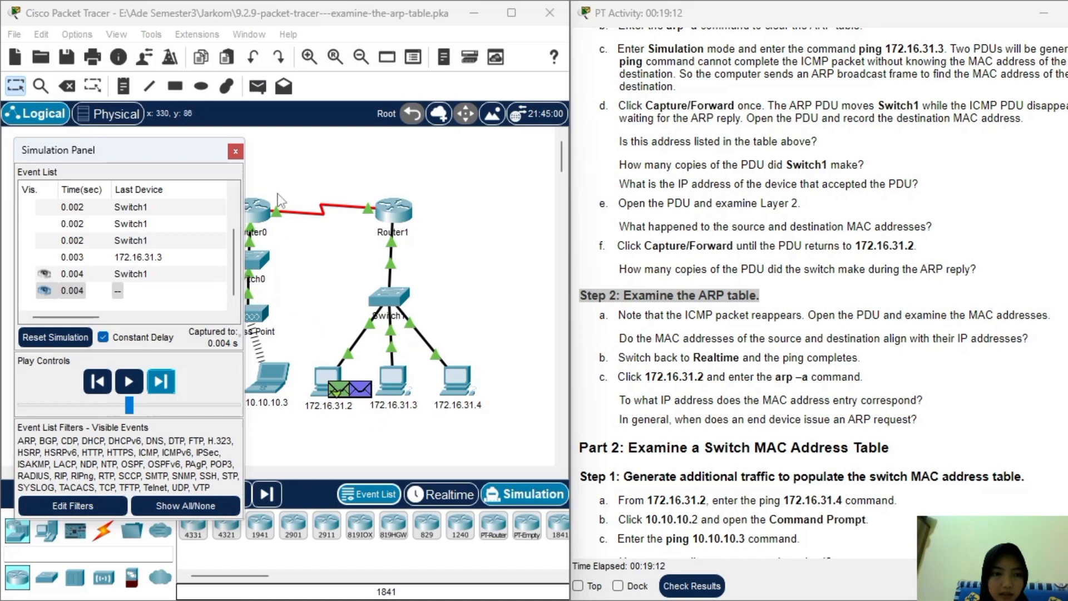
{"action": "left_click", "coordinate": [283, 171]}
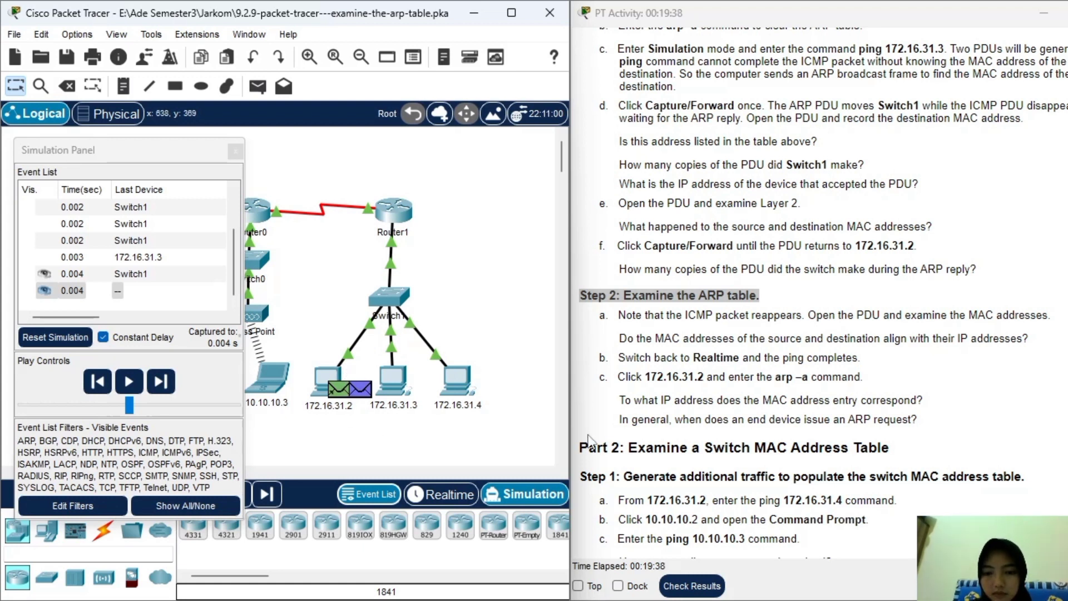
{"action": "scroll", "coordinate": [726, 419], "scroll_direction": "down", "scroll_amount": 3}
{"action": "scroll", "coordinate": [727, 419], "scroll_direction": "up", "scroll_amount": 3}
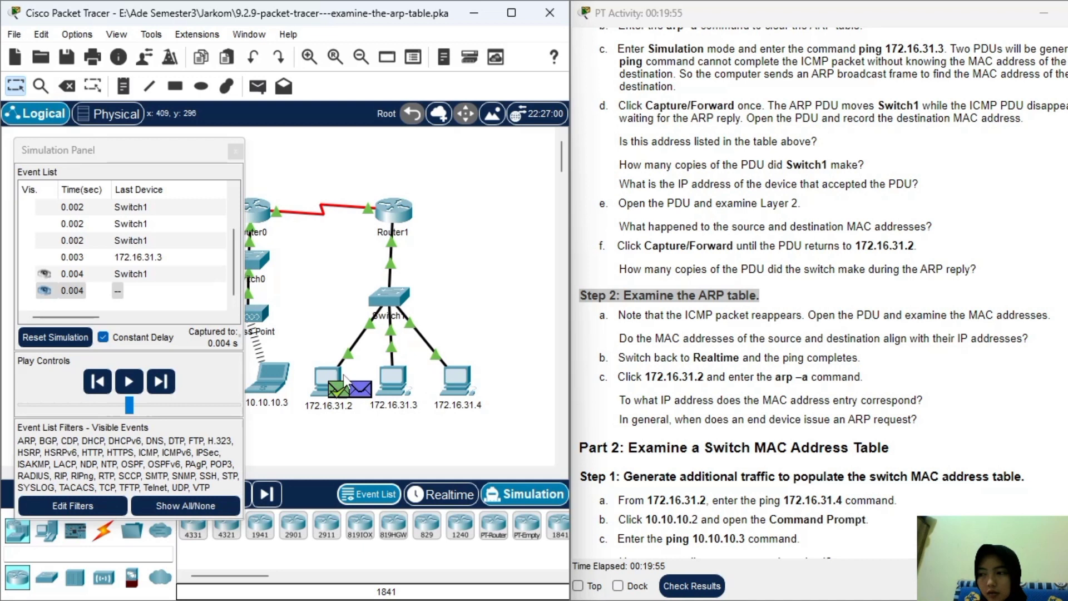
{"action": "left_click", "coordinate": [367, 389]}
{"action": "left_click_drag", "start_coordinate": [643, 72], "coordinate": [412, 96]}
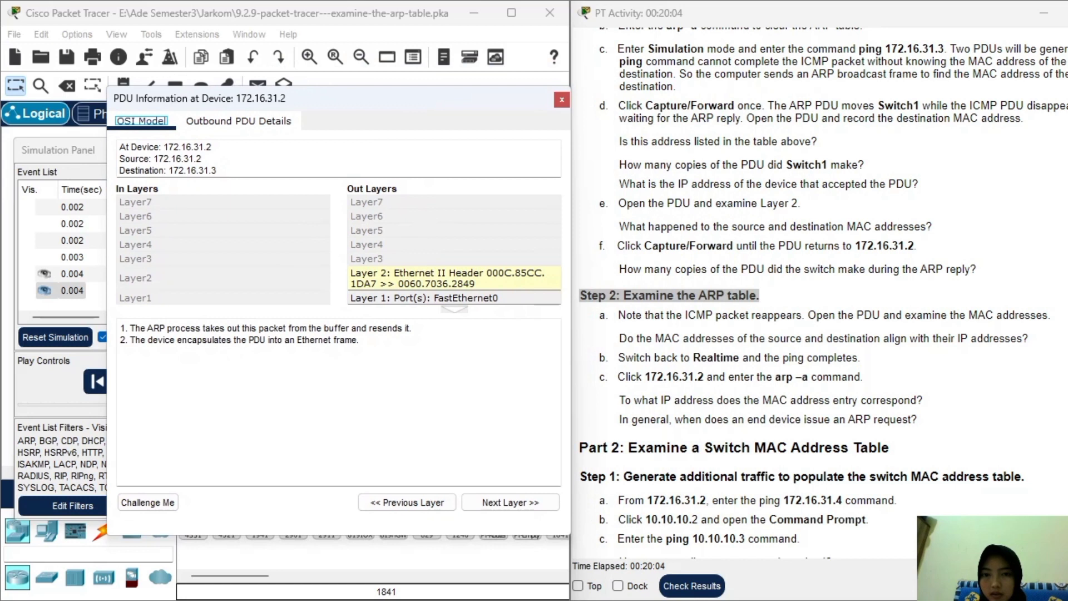
{"action": "scroll", "coordinate": [966, 284], "scroll_direction": "up", "scroll_amount": 10}
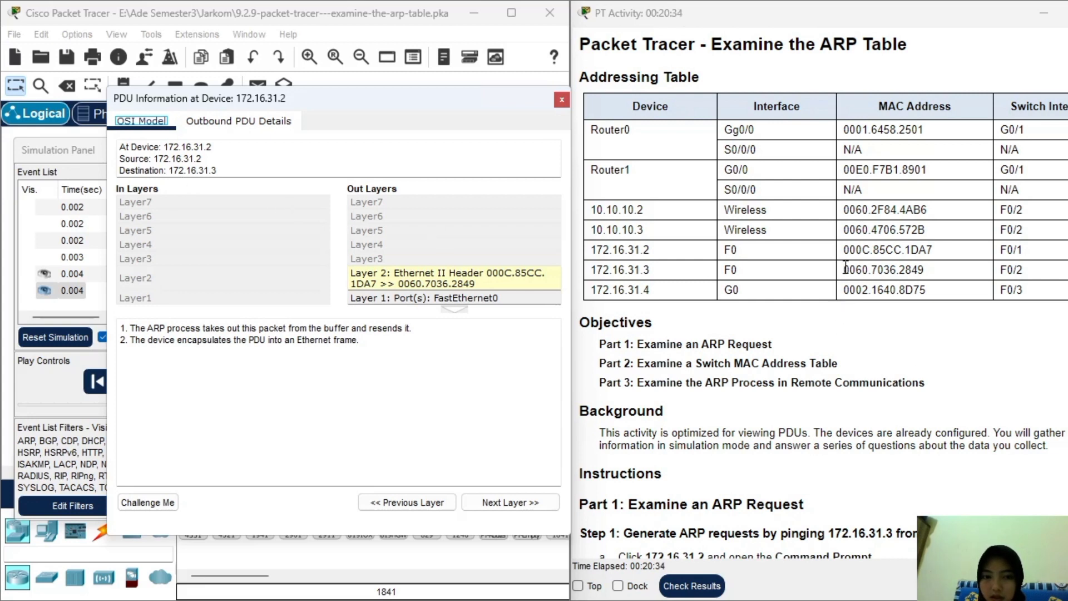
{"action": "left_click_drag", "start_coordinate": [844, 267], "coordinate": [925, 270]}
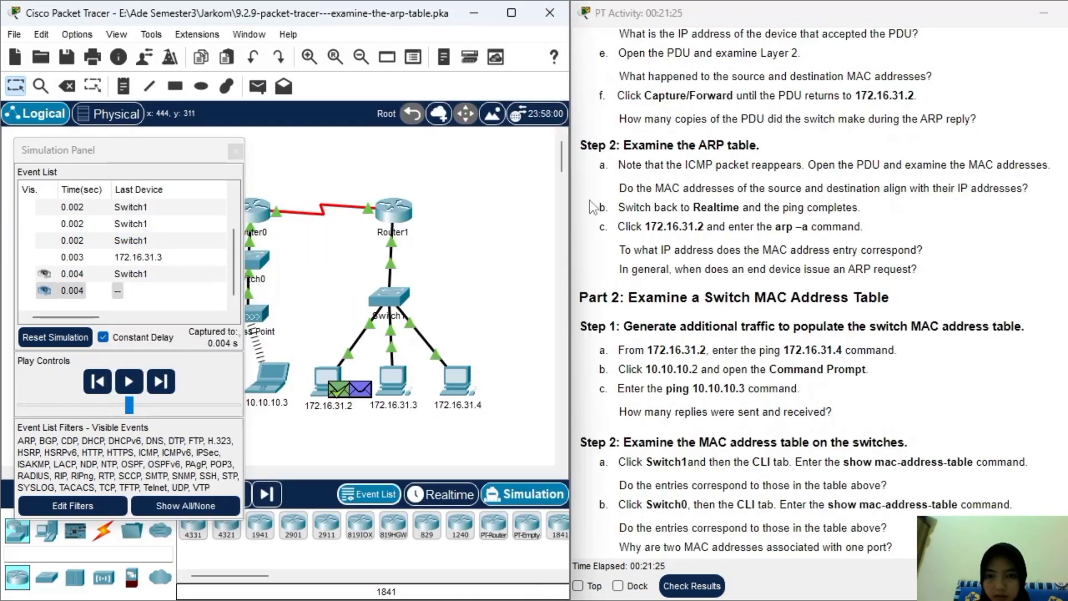
Return to Realtime mode and display PC 172.16.31.2's ARP table at its command prompt.
{"action": "left_click", "coordinate": [235, 150]}
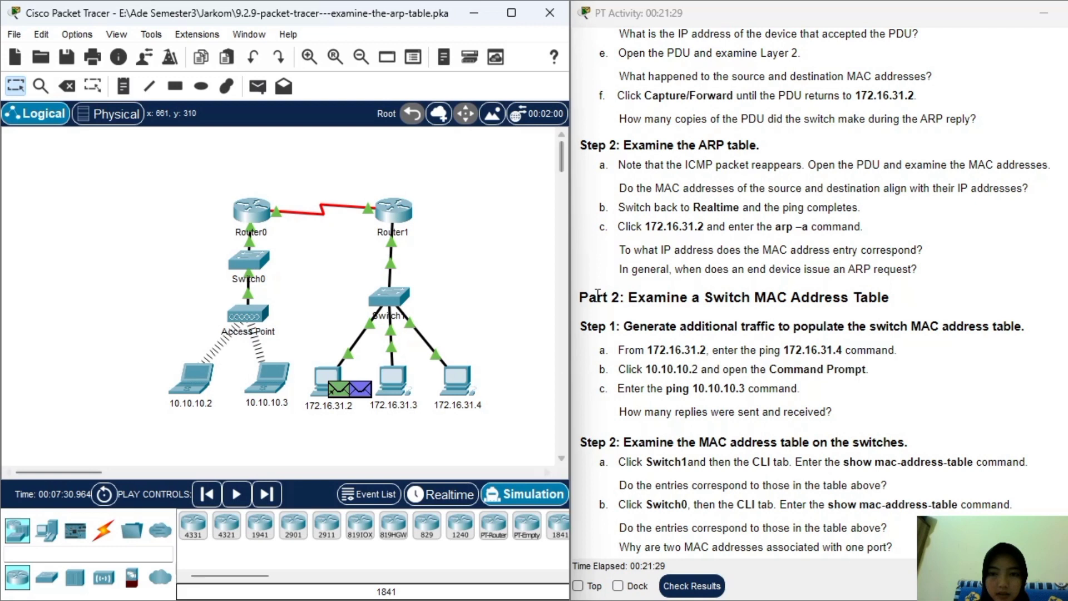
{"action": "left_click", "coordinate": [467, 497]}
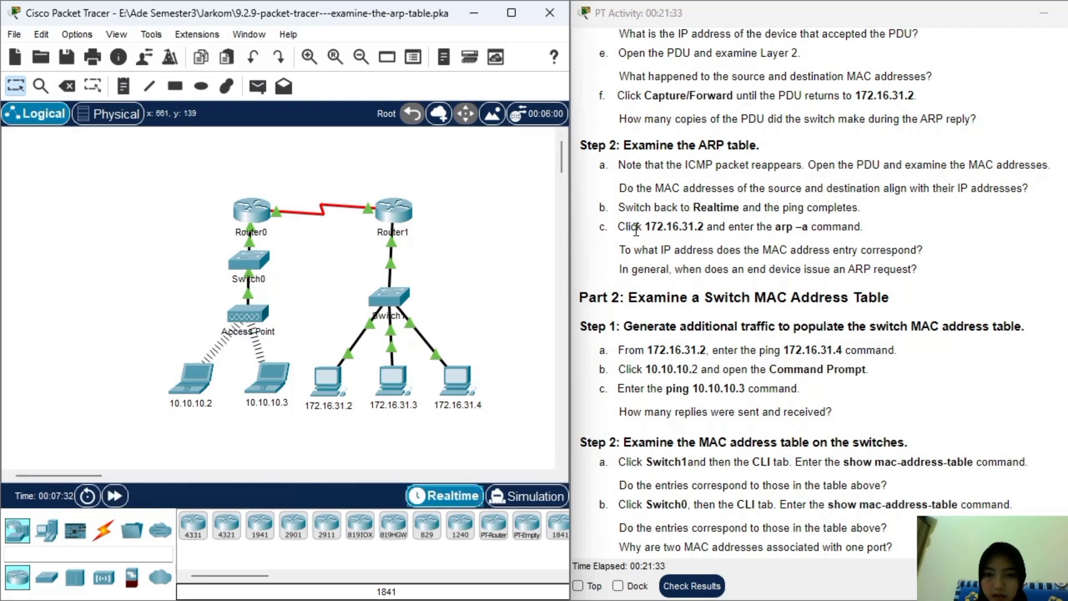
{"action": "left_click", "coordinate": [328, 381]}
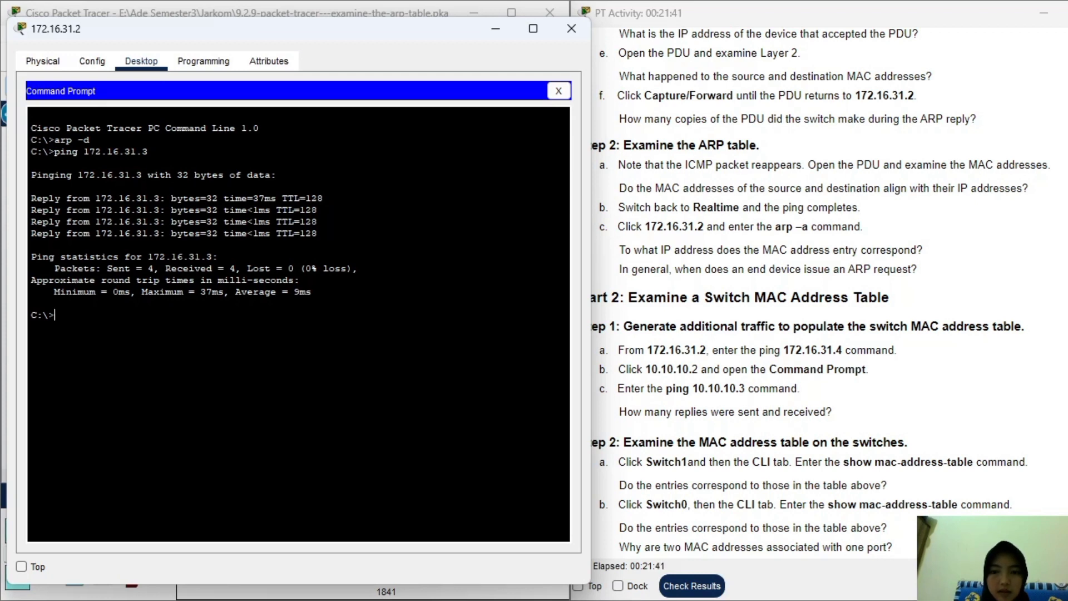
{"action": "type", "text": "ar"}
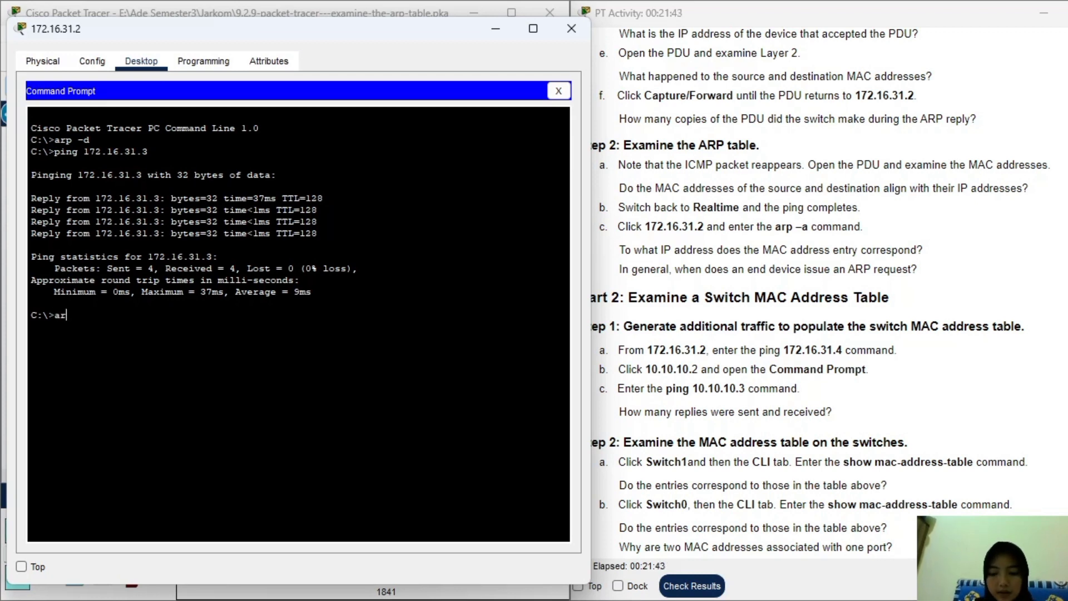
{"action": "type", "text": "p -d"}
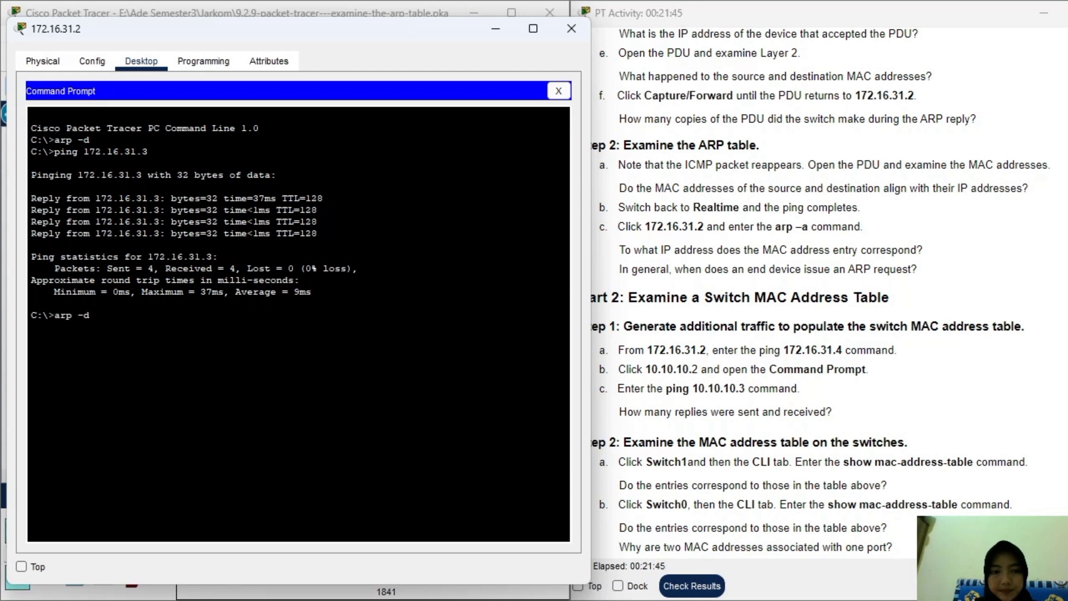
{"action": "key", "text": "BackSpace"}
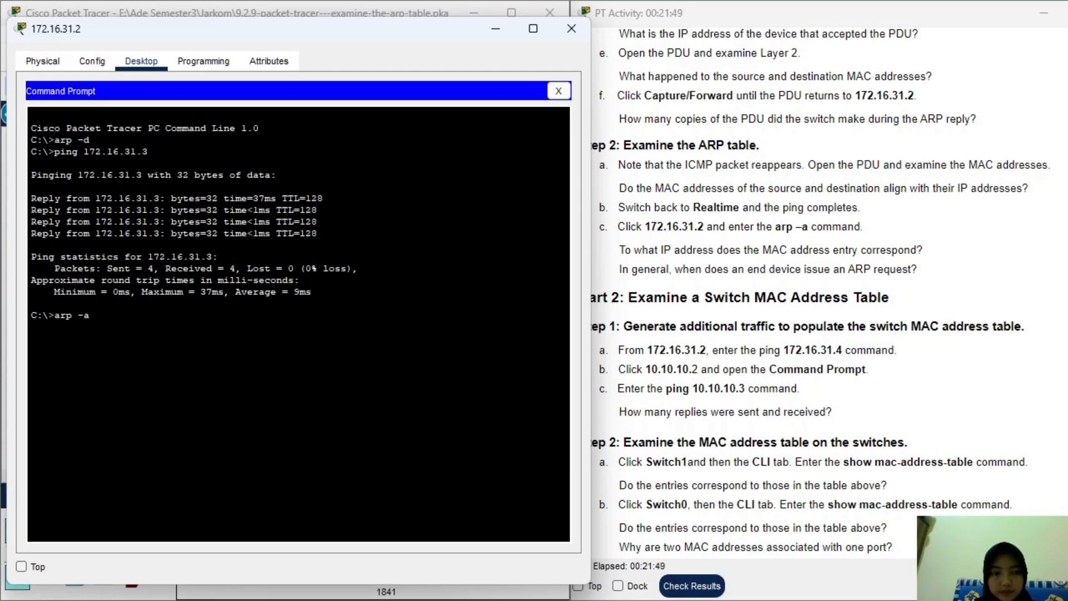
{"action": "key", "text": "Return"}
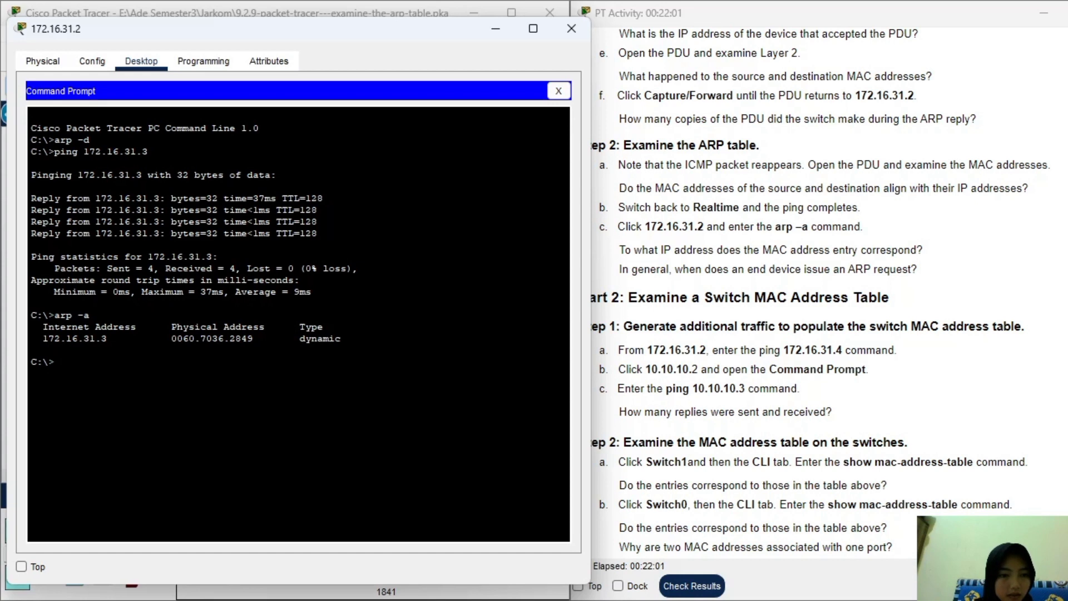
Highlight the question on when end devices send ARP requests, then close the PC windows.
{"action": "scroll", "coordinate": [833, 349], "scroll_direction": "up", "scroll_amount": 15}
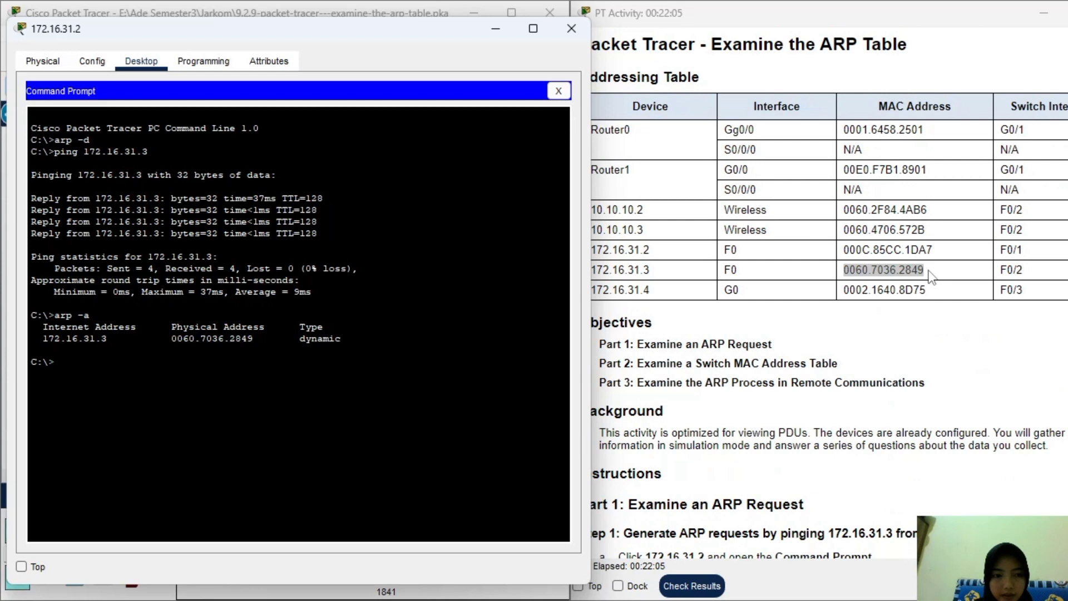
{"action": "scroll", "coordinate": [782, 298], "scroll_direction": "down", "scroll_amount": 20}
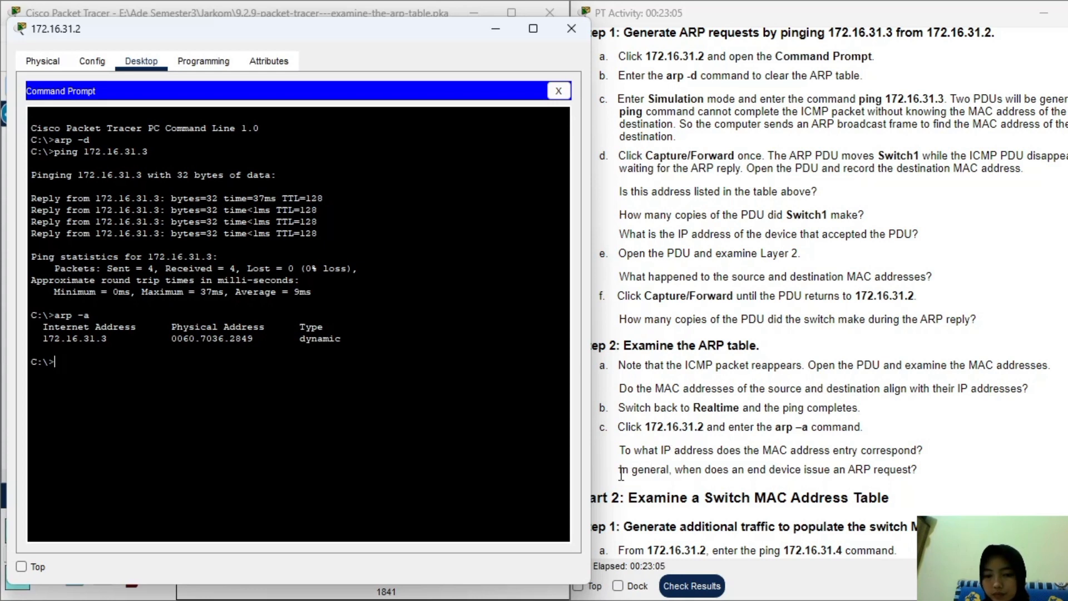
{"action": "left_click_drag", "start_coordinate": [621, 471], "coordinate": [941, 477]}
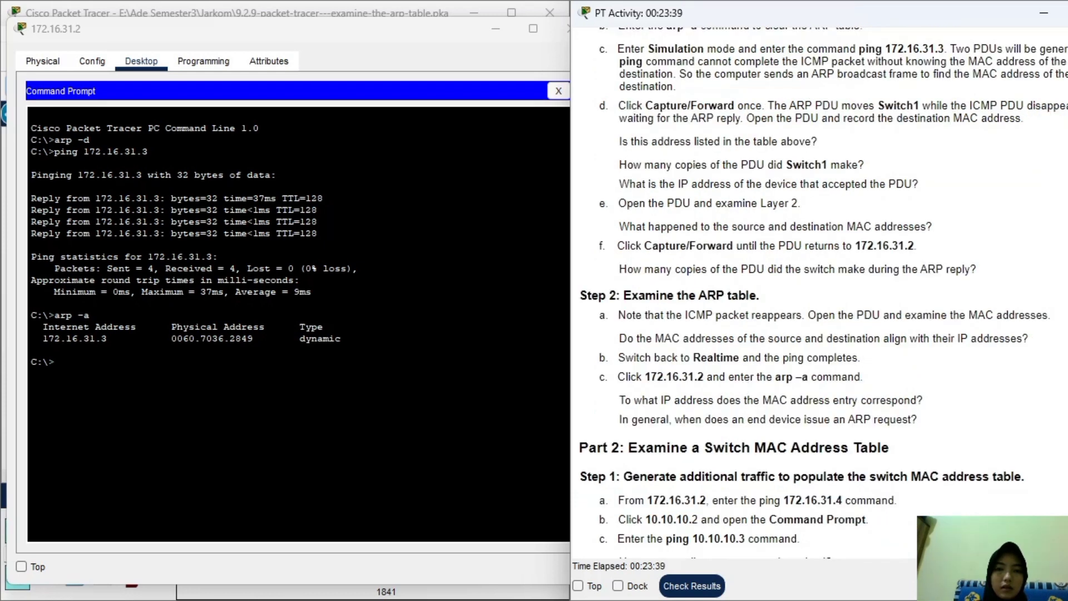
{"action": "left_click", "coordinate": [558, 91]}
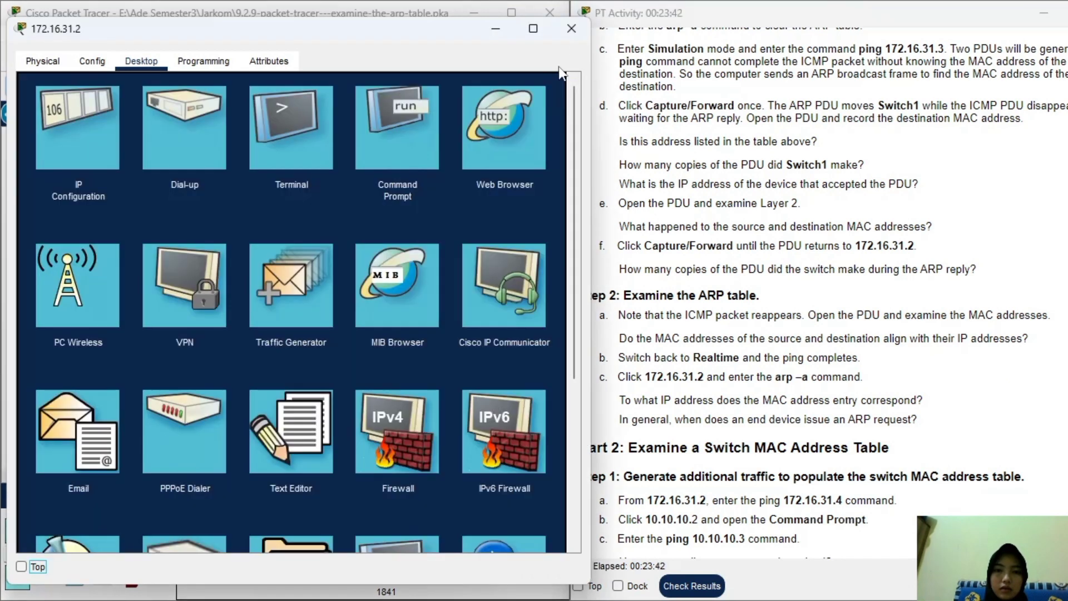
{"action": "left_click", "coordinate": [564, 32]}
Scroll the instructions to Part 2 and highlight the Step 1 heading on generating traffic.
{"action": "scroll", "coordinate": [719, 313], "scroll_direction": "down", "scroll_amount": 5}
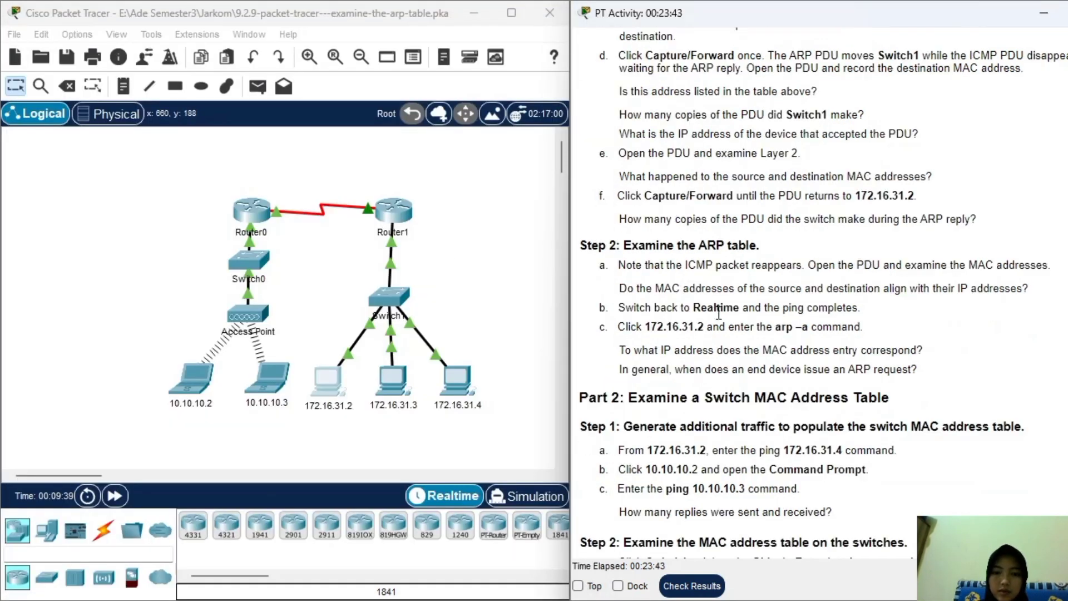
{"action": "scroll", "coordinate": [718, 313], "scroll_direction": "down", "scroll_amount": 1}
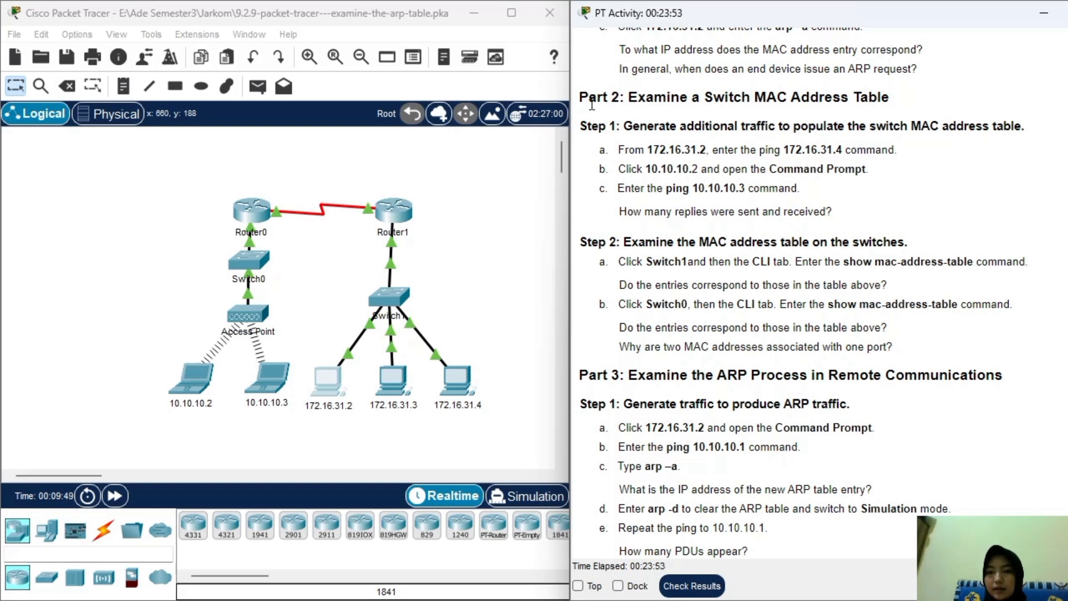
{"action": "left_click_drag", "start_coordinate": [583, 125], "coordinate": [609, 146]}
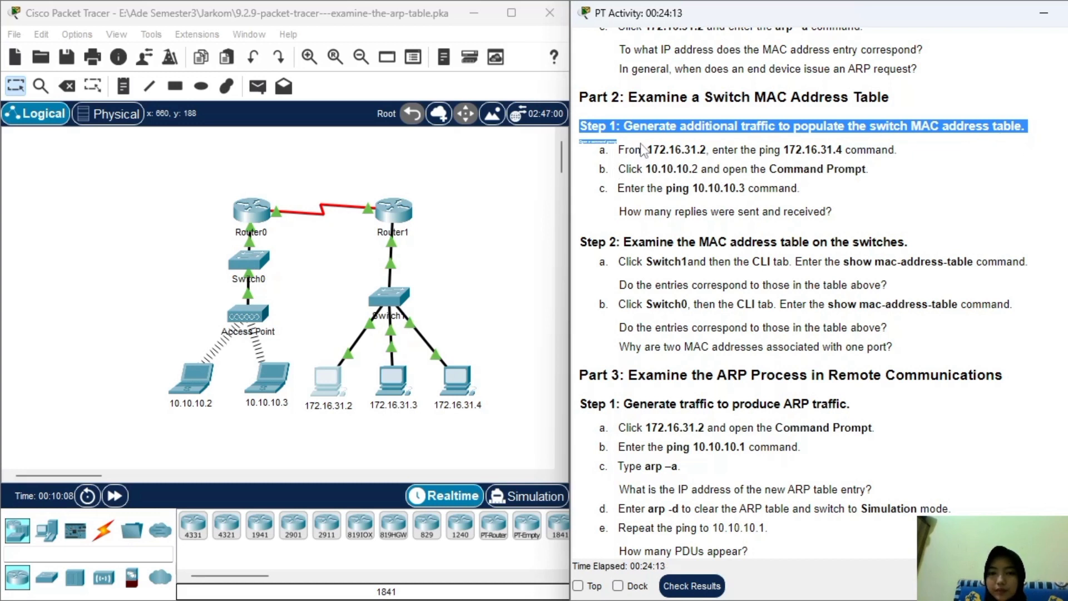
{"action": "scroll", "coordinate": [643, 150], "scroll_direction": "down", "scroll_amount": 1}
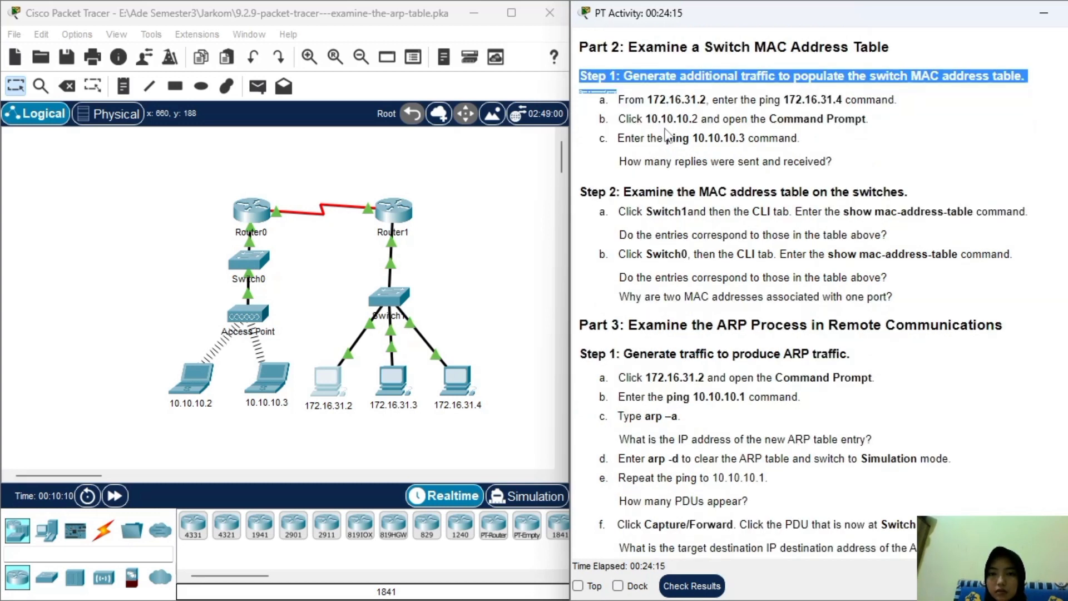
{"action": "left_click", "coordinate": [666, 133]}
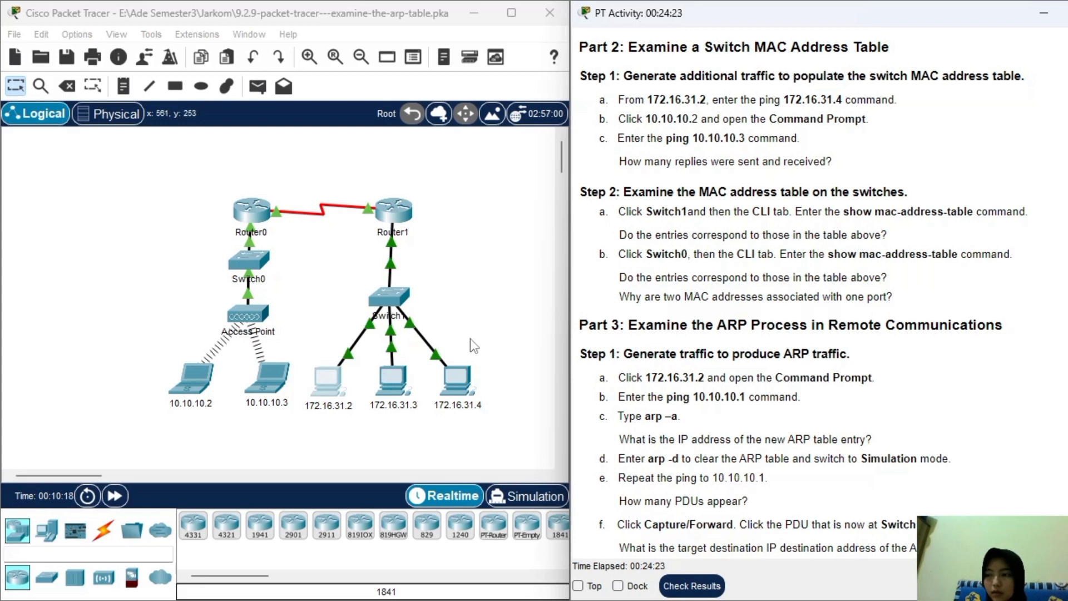
Ping 172.16.31.4 from PC 172.16.31.2's command prompt, then close the prompt and device window.
{"action": "left_click", "coordinate": [326, 386]}
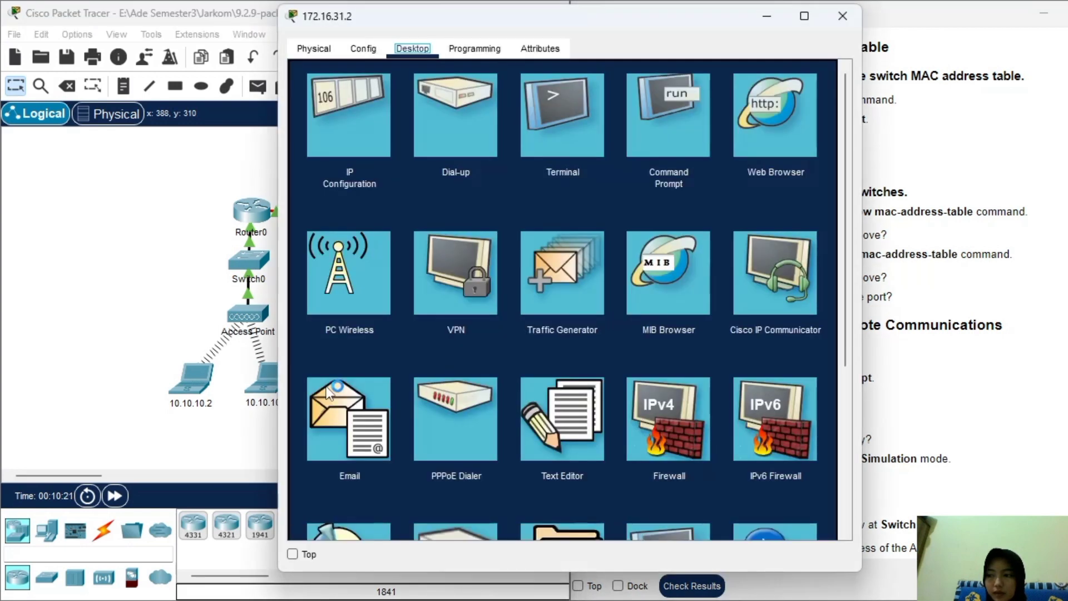
{"action": "left_click", "coordinate": [657, 158]}
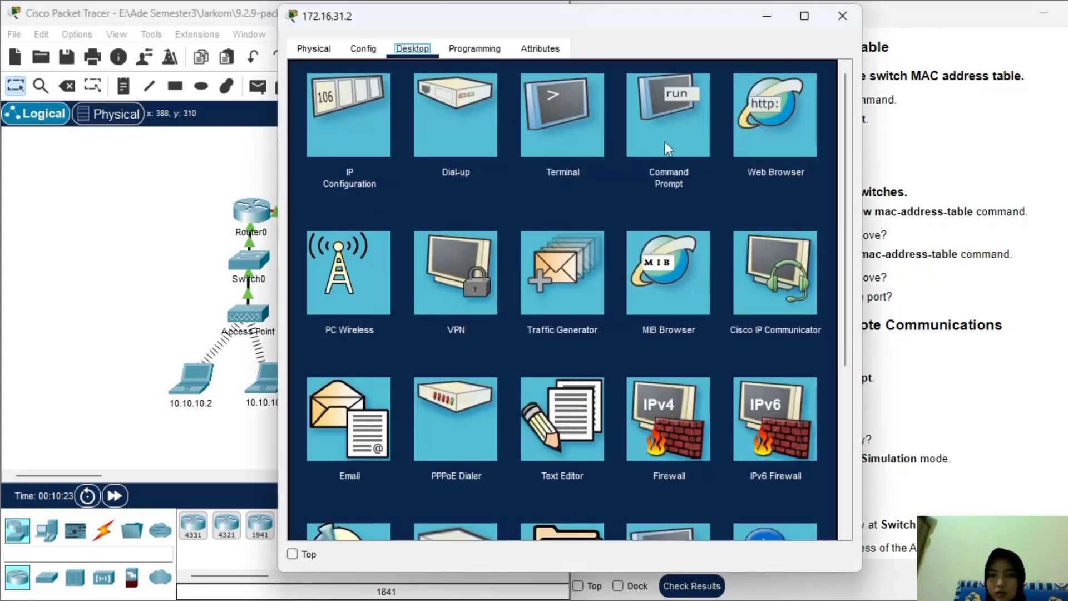
{"action": "left_click_drag", "start_coordinate": [610, 14], "coordinate": [348, 49]}
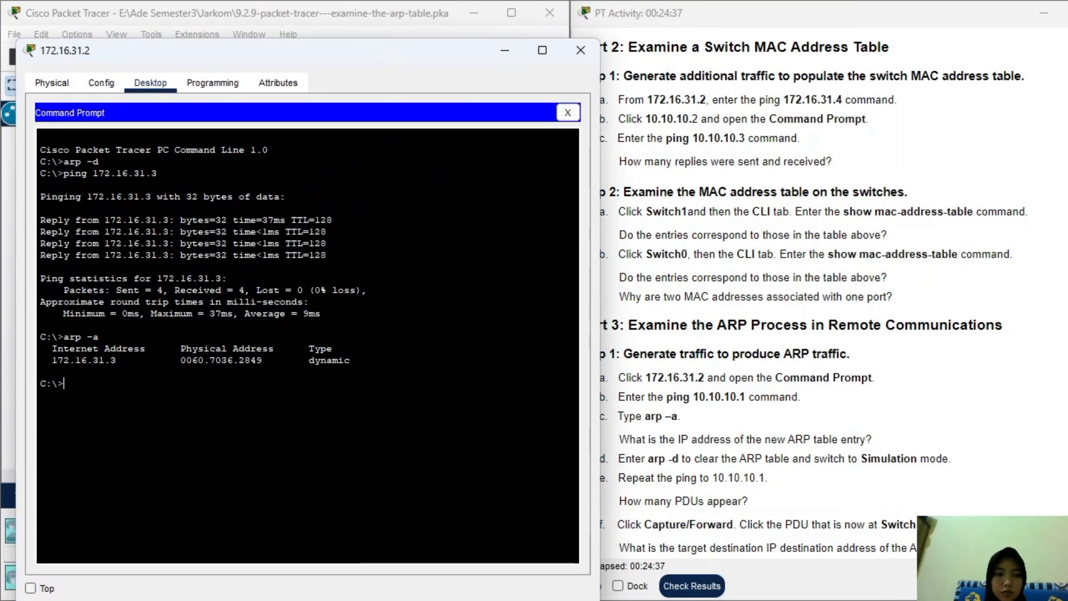
{"action": "type", "text": "pin"}
{"action": "type", "text": "g 172"}
{"action": "type", "text": ".1"}
{"action": "type", "text": "6.31.4"}
{"action": "key", "text": "BackSpace"}
{"action": "type", "text": "31.4"}
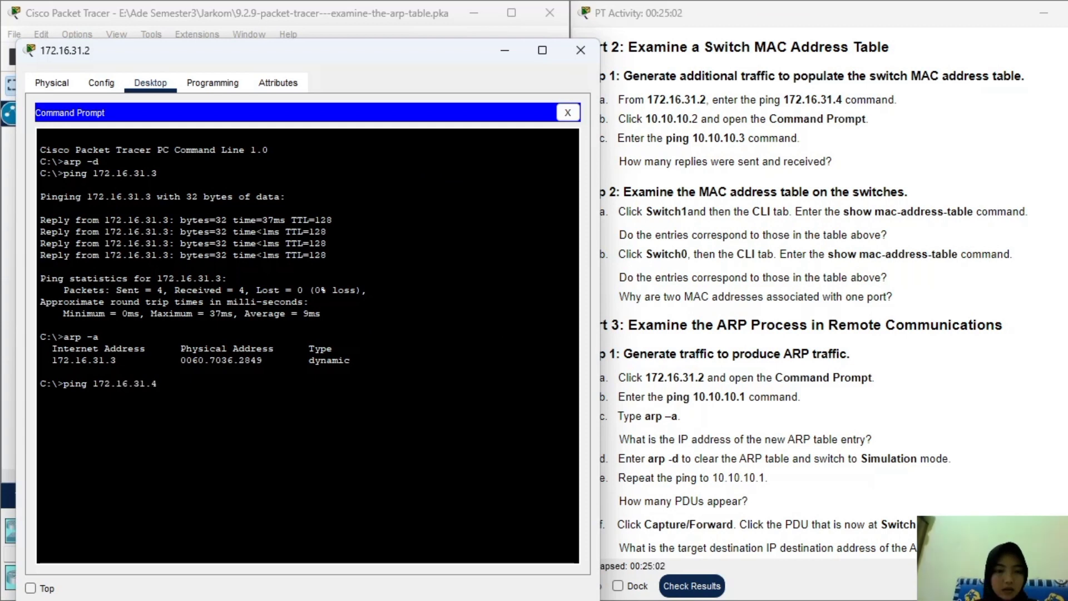
{"action": "key", "text": "Return"}
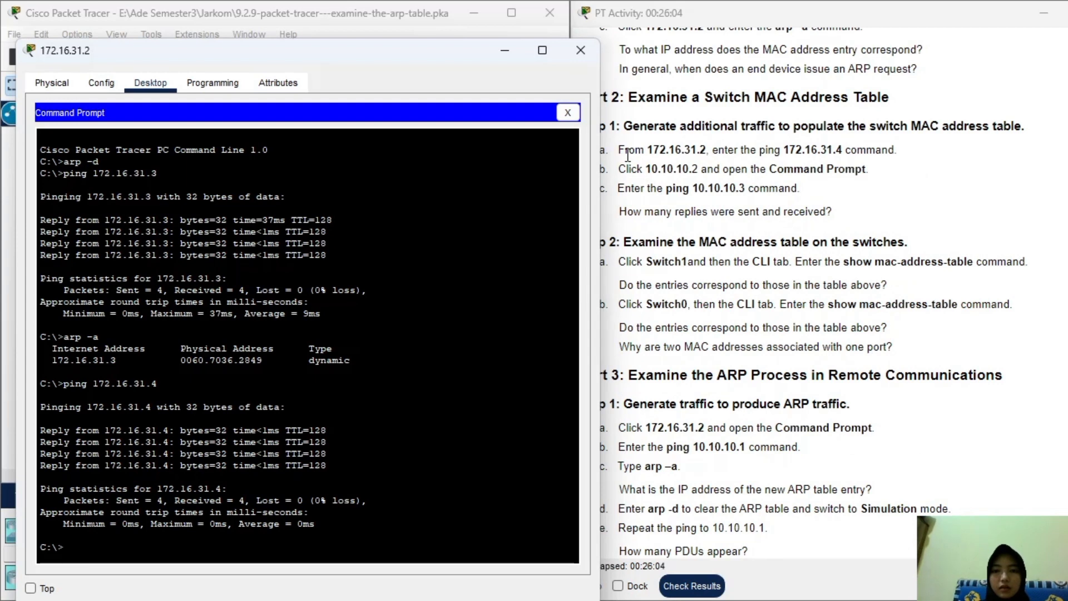
{"action": "left_click", "coordinate": [568, 113]}
{"action": "left_click", "coordinate": [580, 51]}
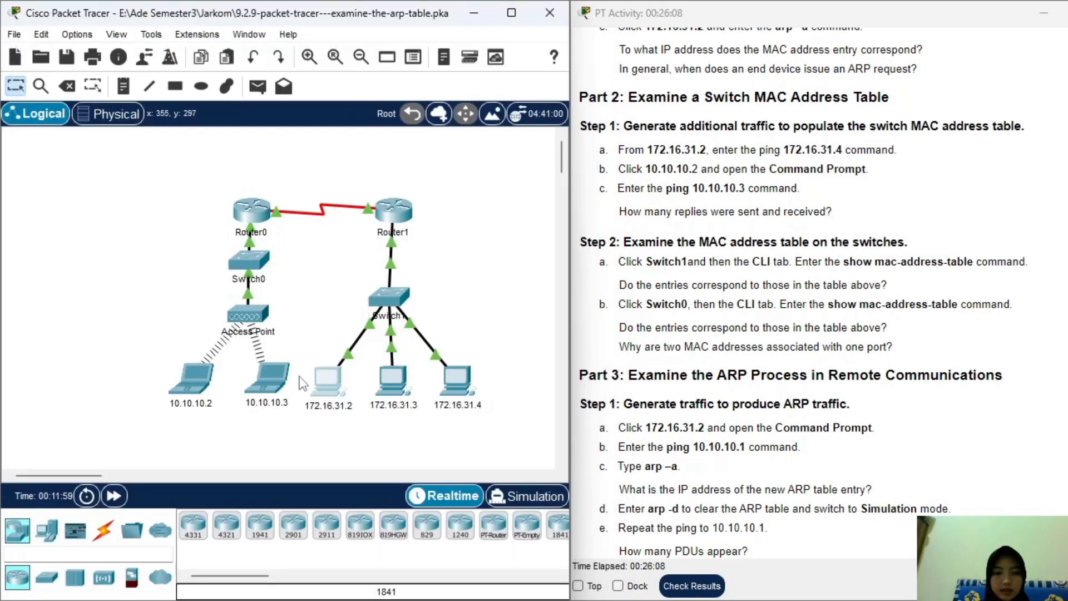
From laptop 10.10.10.2's command prompt, ping 10.10.10.3.
{"action": "left_click", "coordinate": [189, 387]}
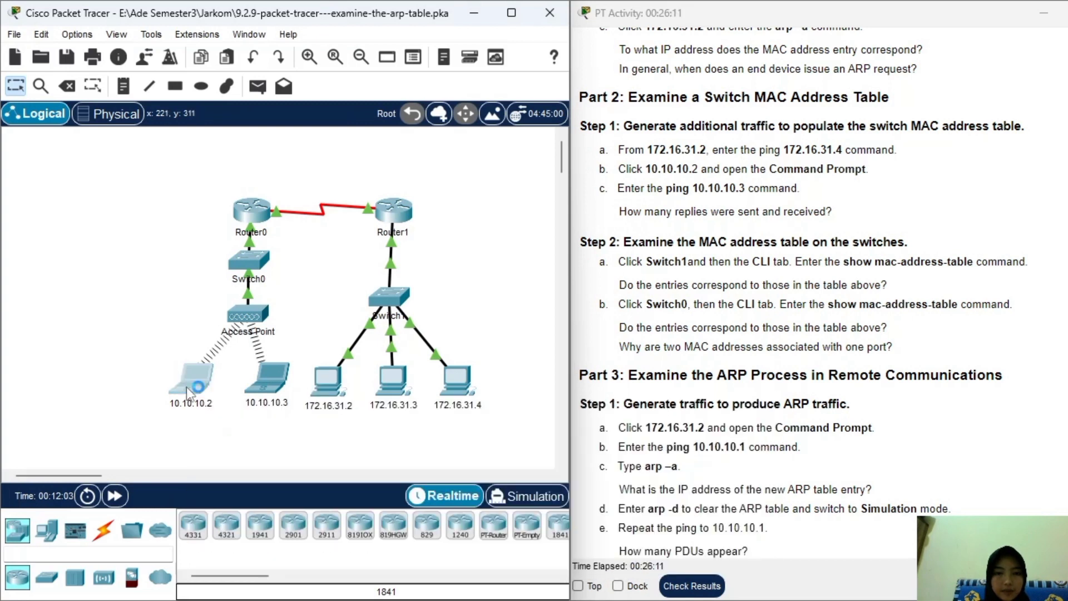
{"action": "left_click_drag", "start_coordinate": [656, 15], "coordinate": [397, 49]}
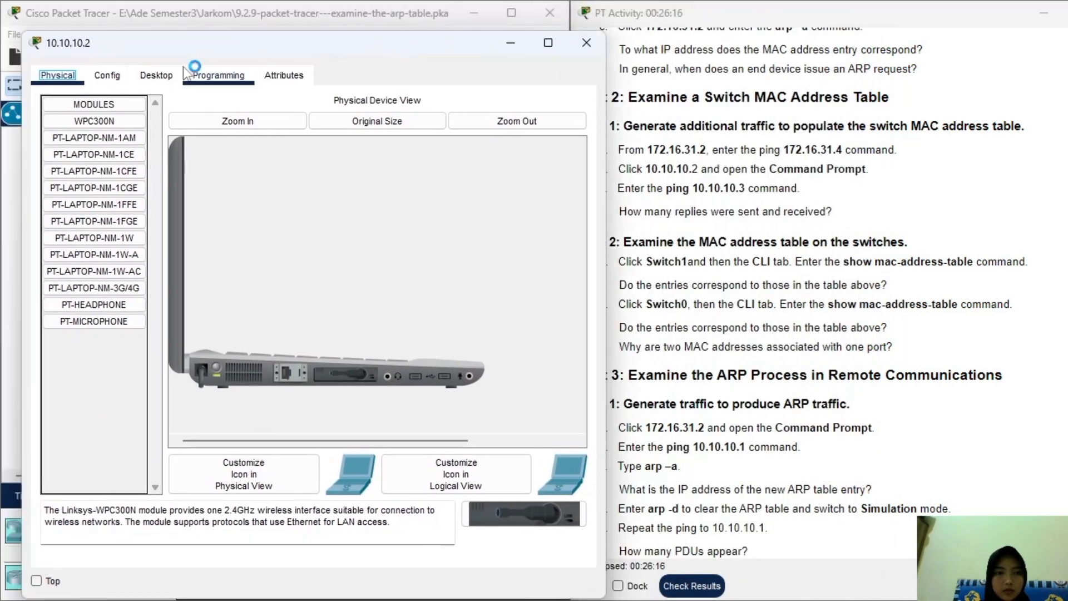
{"action": "left_click", "coordinate": [156, 75]}
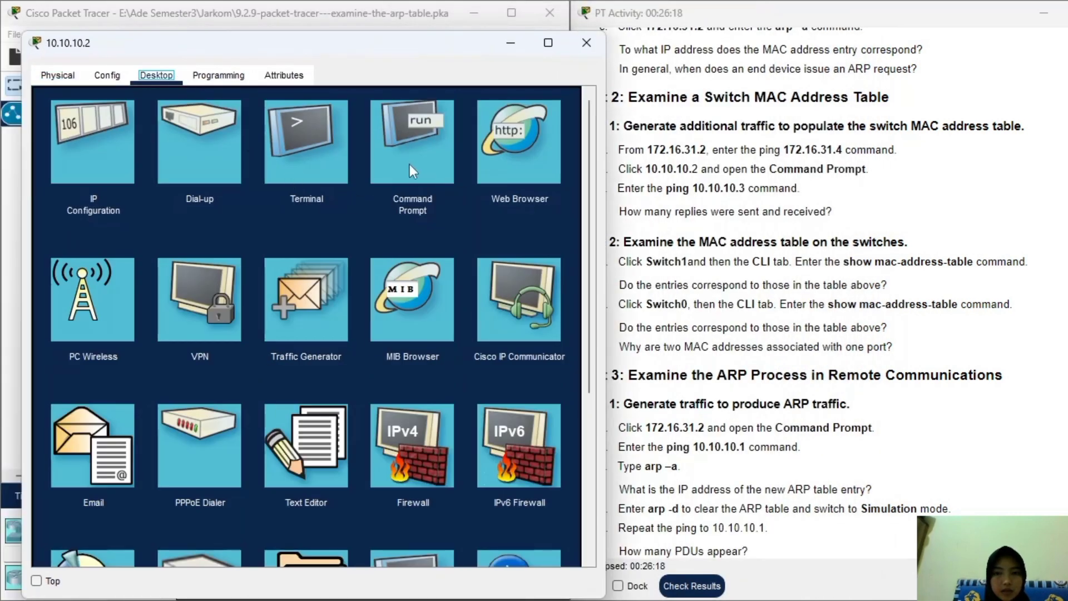
{"action": "left_click", "coordinate": [410, 165]}
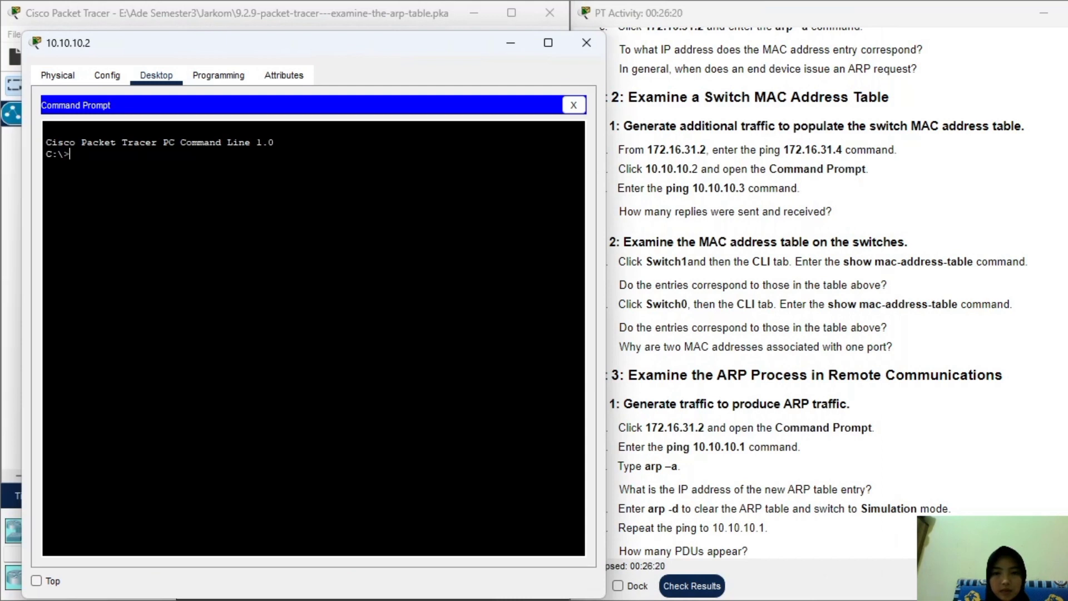
{"action": "type", "text": "pim"}
{"action": "type", "text": "g 10."}
{"action": "type", "text": "10.10.3"}
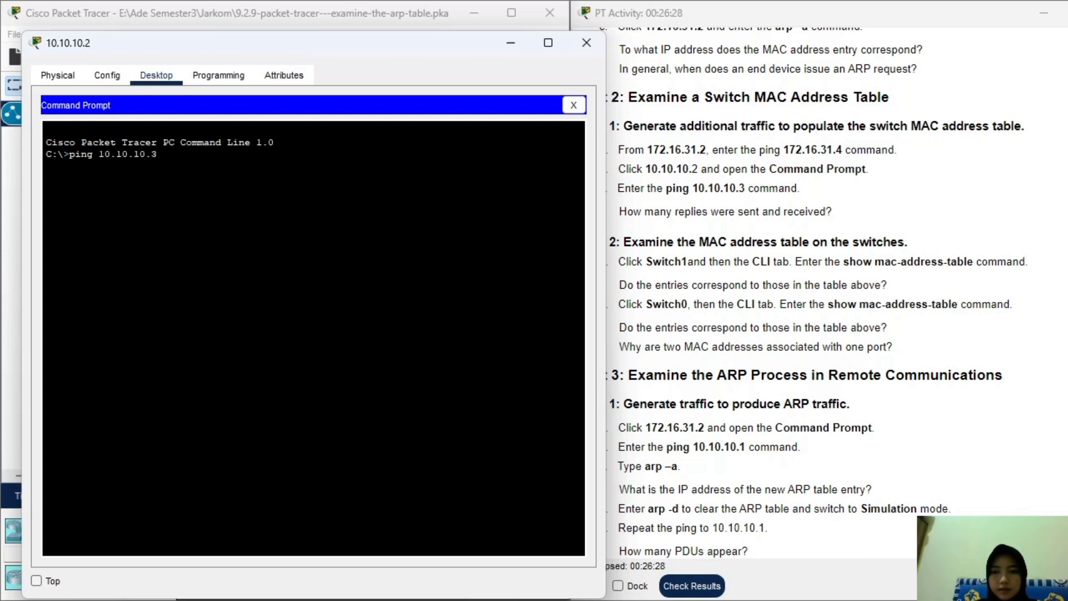
{"action": "key", "text": "Return"}
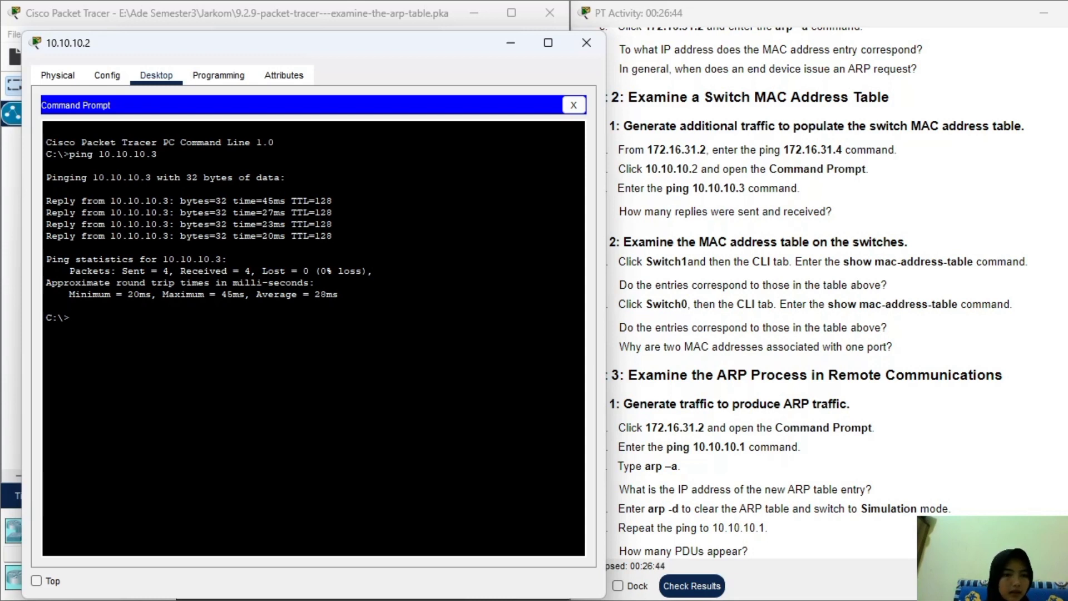
Confirm 4 packets sent and 4 received, then close the laptop's command prompt and window.
{"action": "left_click_drag", "start_coordinate": [122, 271], "coordinate": [245, 271]}
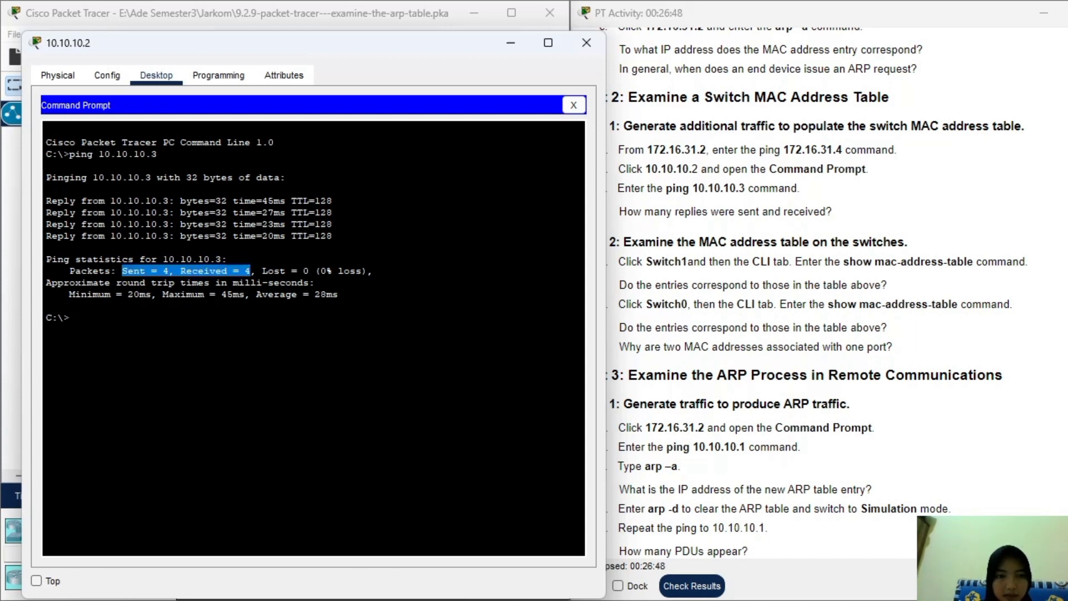
{"action": "left_click", "coordinate": [827, 329]}
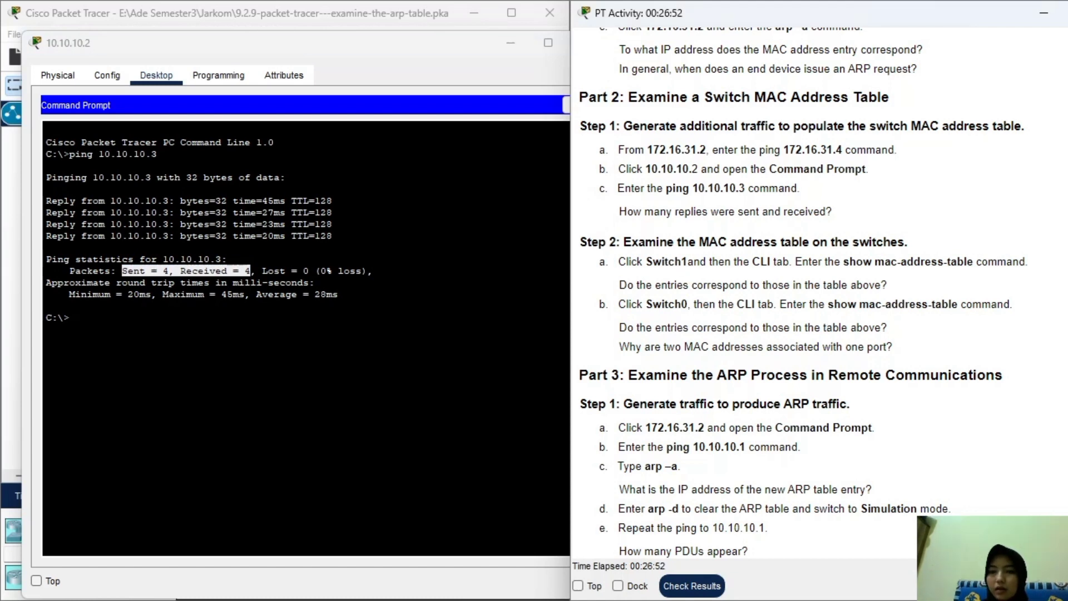
{"action": "left_click", "coordinate": [511, 67]}
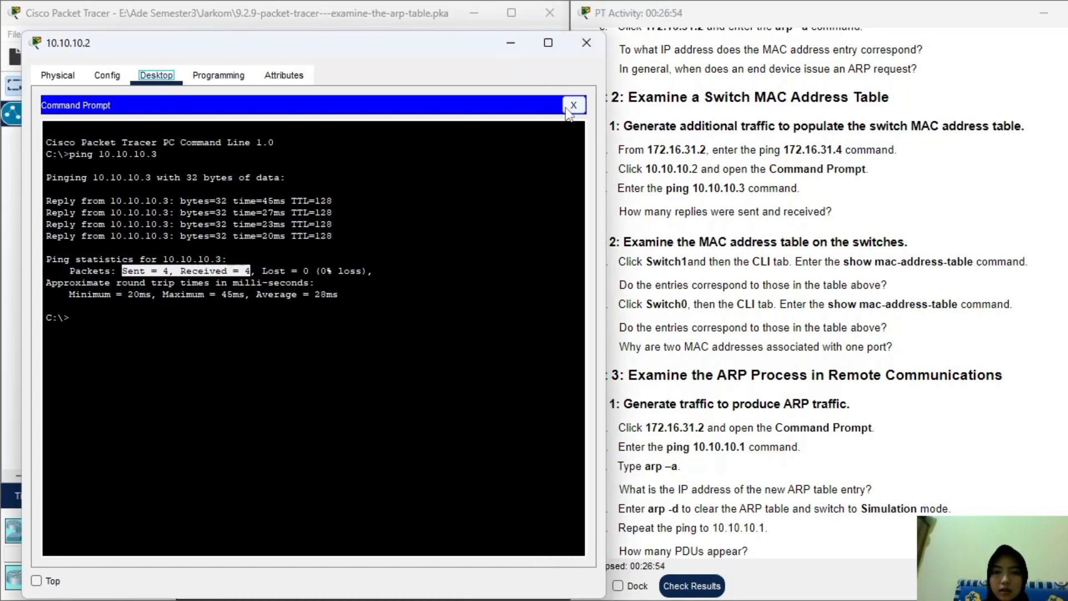
{"action": "left_click", "coordinate": [575, 104]}
{"action": "left_click", "coordinate": [586, 42]}
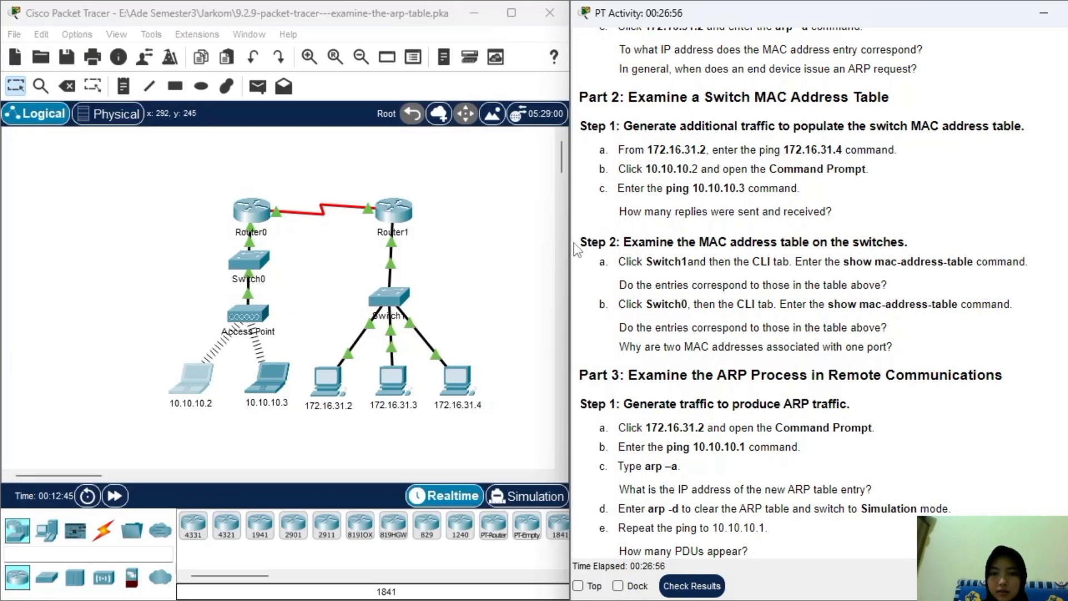
On Switch1's CLI, run show mac-address-table to list entries on Fa0/1, Fa0/2, Fa0/3 and Gig0/1.
{"action": "left_click_drag", "start_coordinate": [587, 241], "coordinate": [935, 249]}
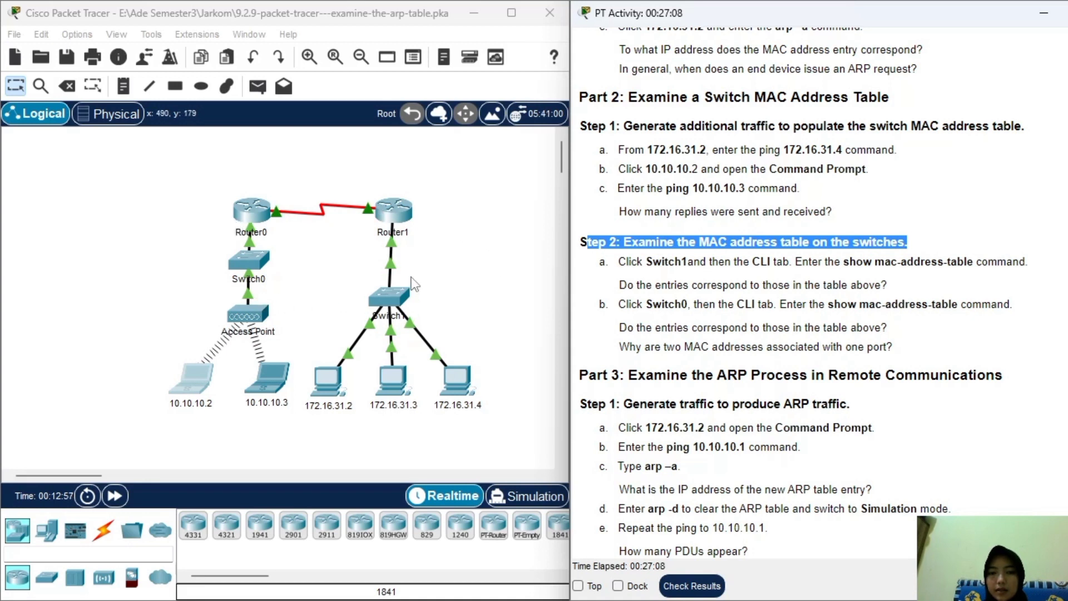
{"action": "left_click", "coordinate": [388, 301]}
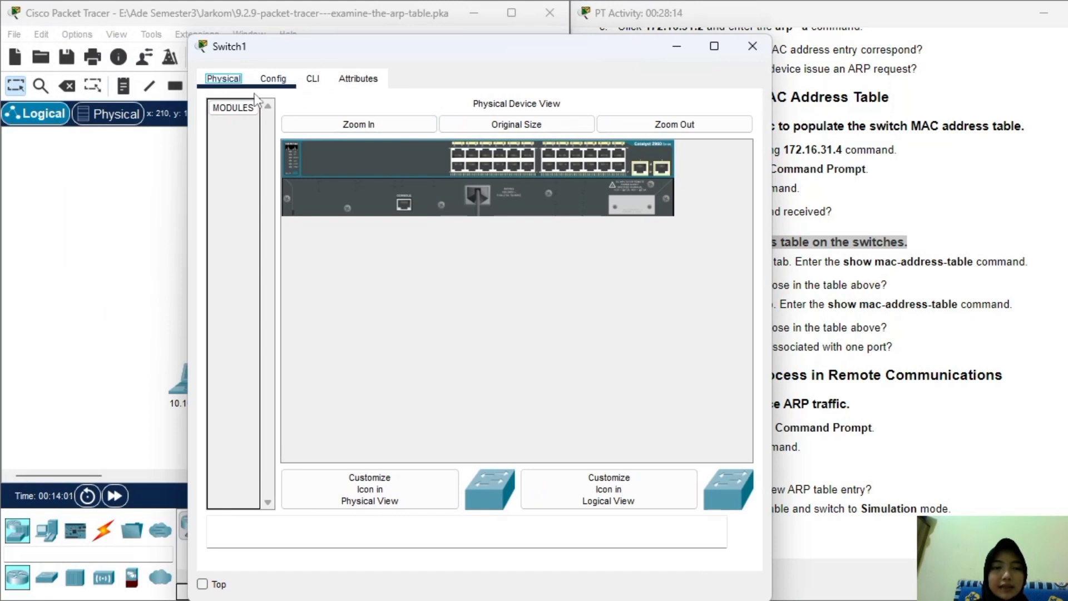
{"action": "left_click", "coordinate": [323, 82]}
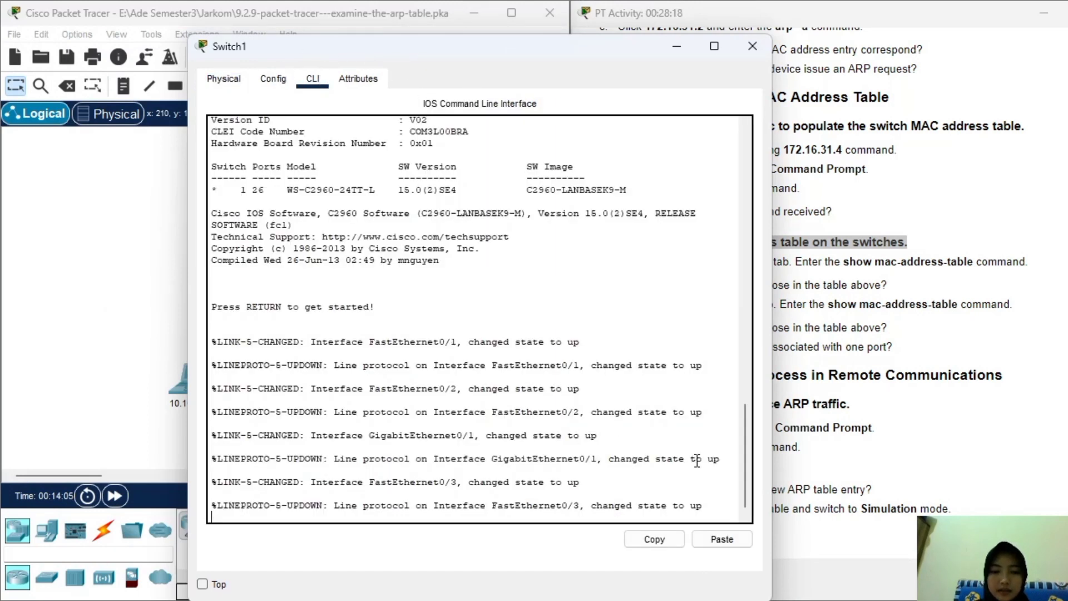
{"action": "key", "text": "Return"}
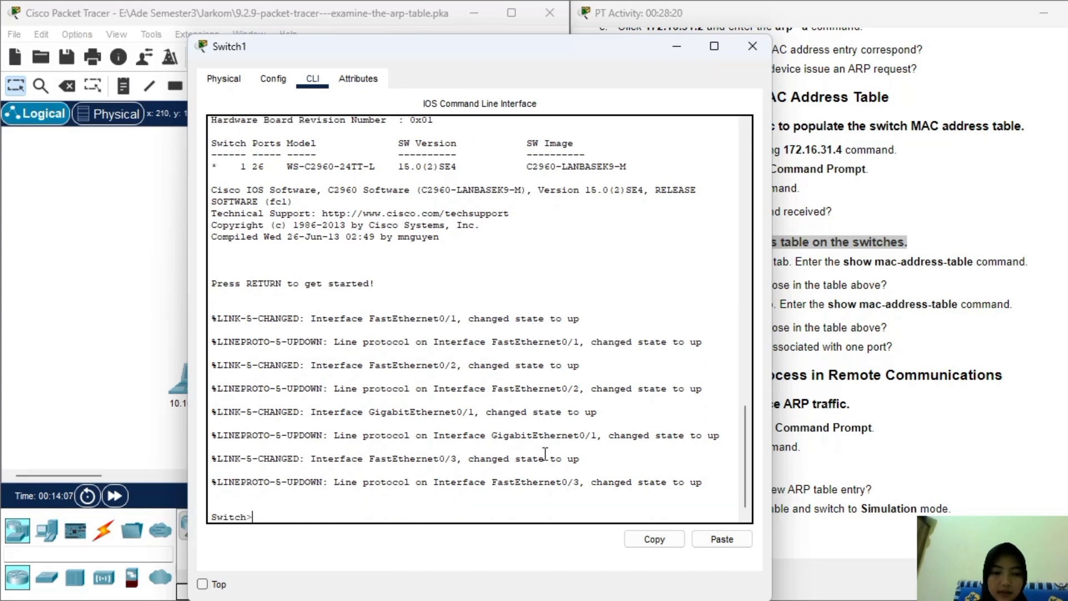
{"action": "left_click_drag", "start_coordinate": [572, 58], "coordinate": [462, 32]}
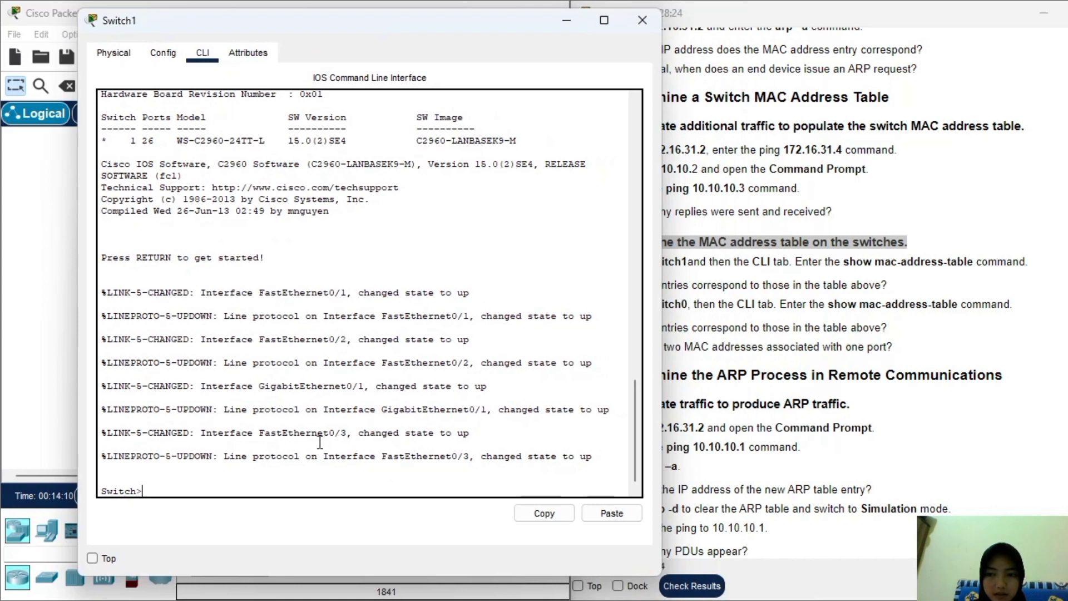
{"action": "type", "text": "show mac-address-"}
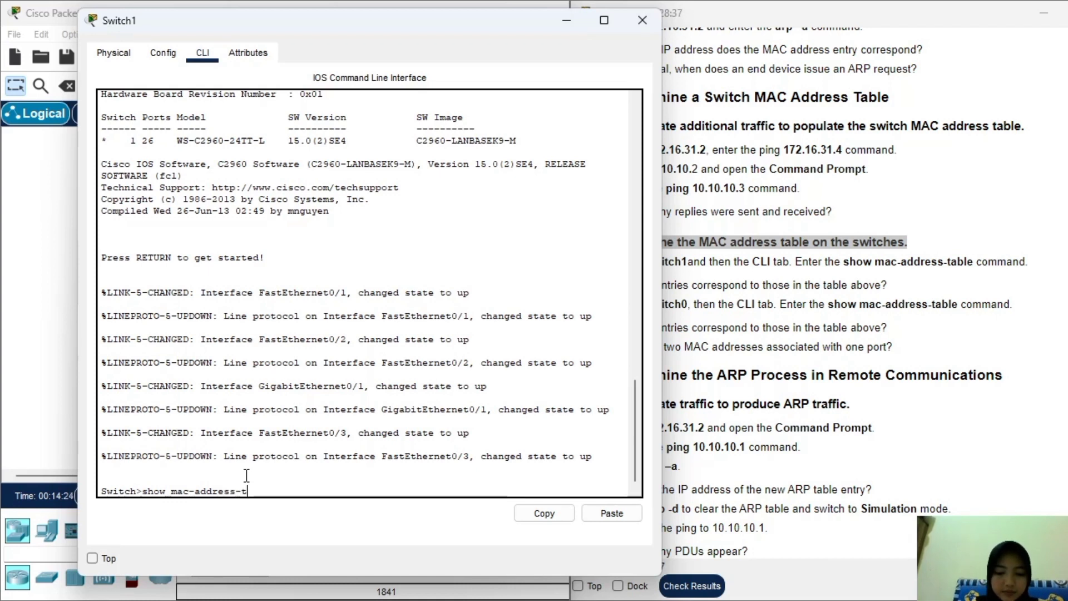
{"action": "type", "text": "table"}
{"action": "key", "text": "Return"}
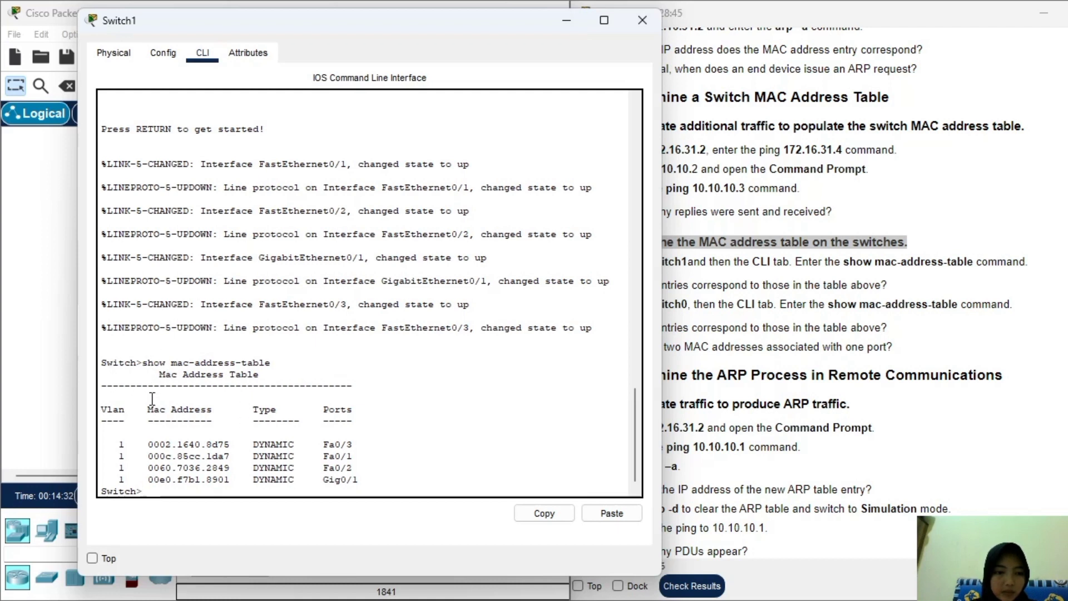
Bring up the Addressing Table and mark the 172.16.31.3 and Router1 rows against Switch1's MAC table.
{"action": "left_click_drag", "start_coordinate": [101, 412], "coordinate": [356, 413]}
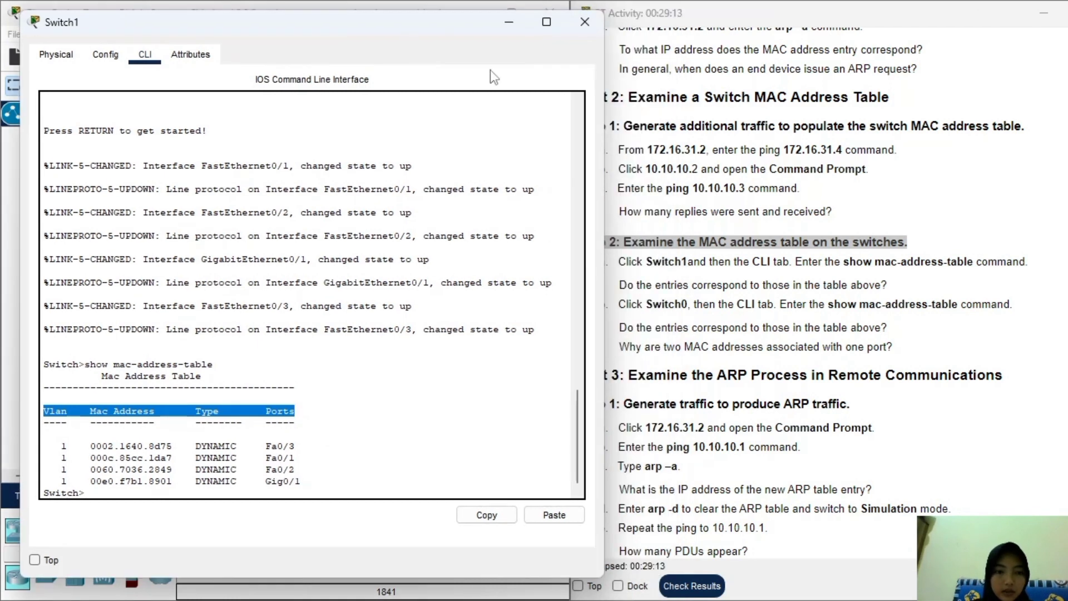
{"action": "left_click_drag", "start_coordinate": [392, 29], "coordinate": [371, 31]}
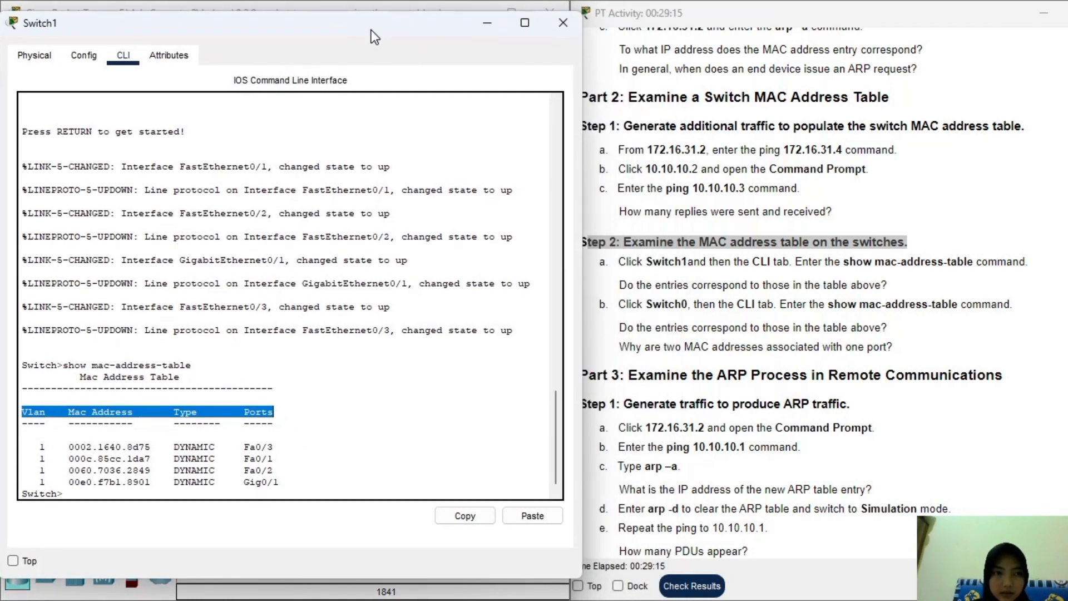
{"action": "scroll", "coordinate": [764, 210], "scroll_direction": "up", "scroll_amount": 10}
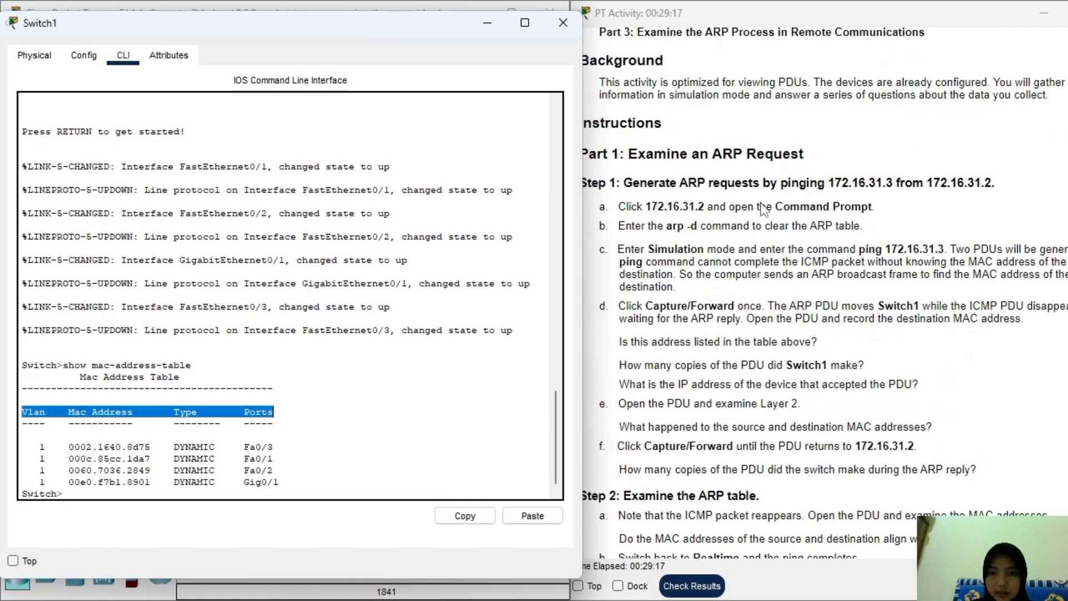
{"action": "scroll", "coordinate": [764, 211], "scroll_direction": "up", "scroll_amount": 7}
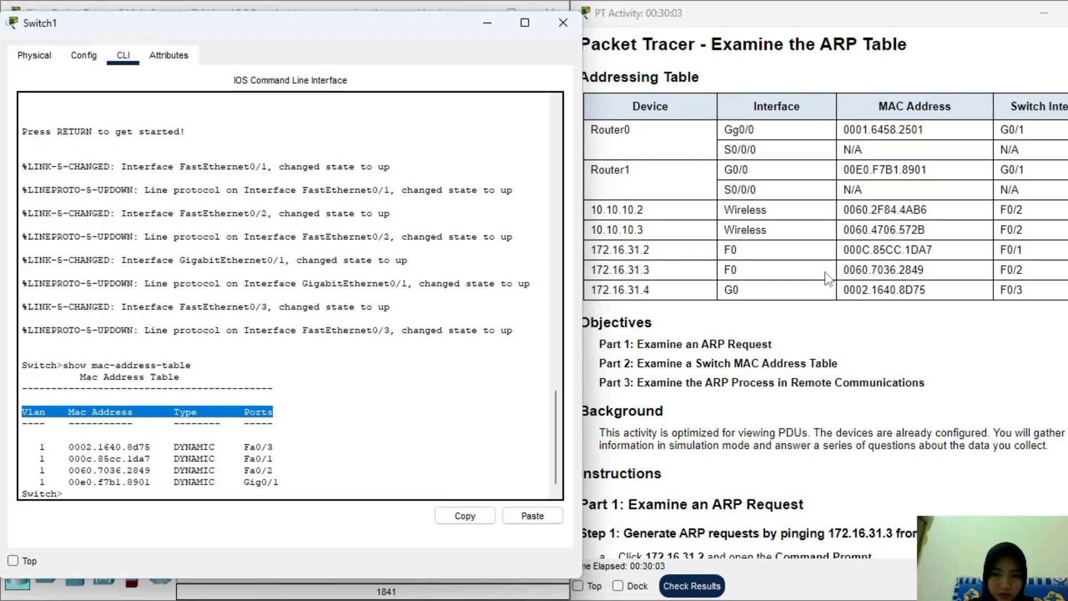
{"action": "left_click_drag", "start_coordinate": [925, 272], "coordinate": [603, 273]}
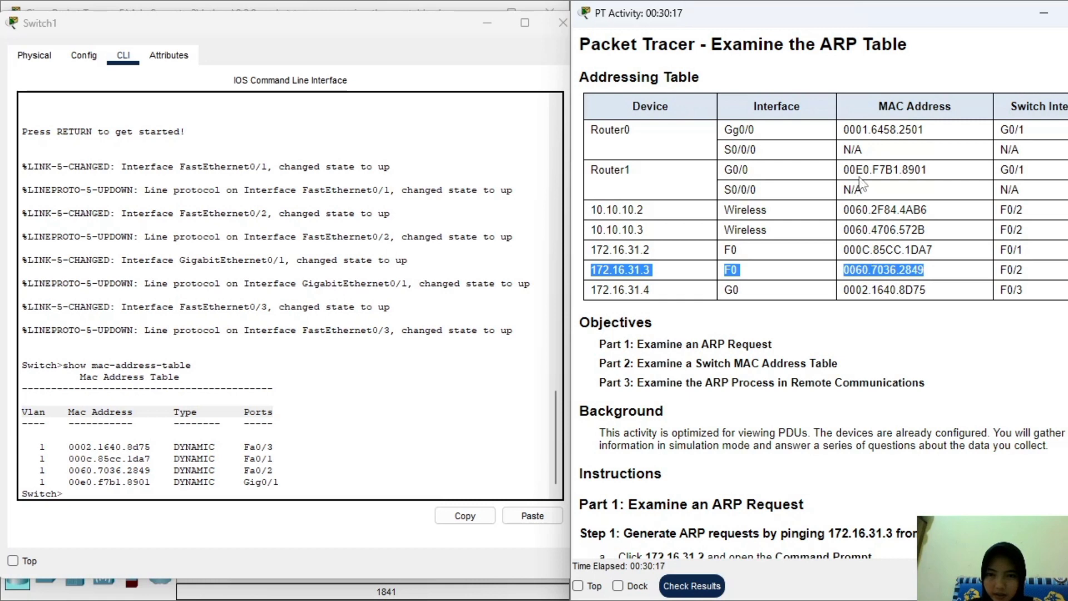
{"action": "left_click_drag", "start_coordinate": [946, 171], "coordinate": [582, 161]}
{"action": "left_click", "coordinate": [623, 189]}
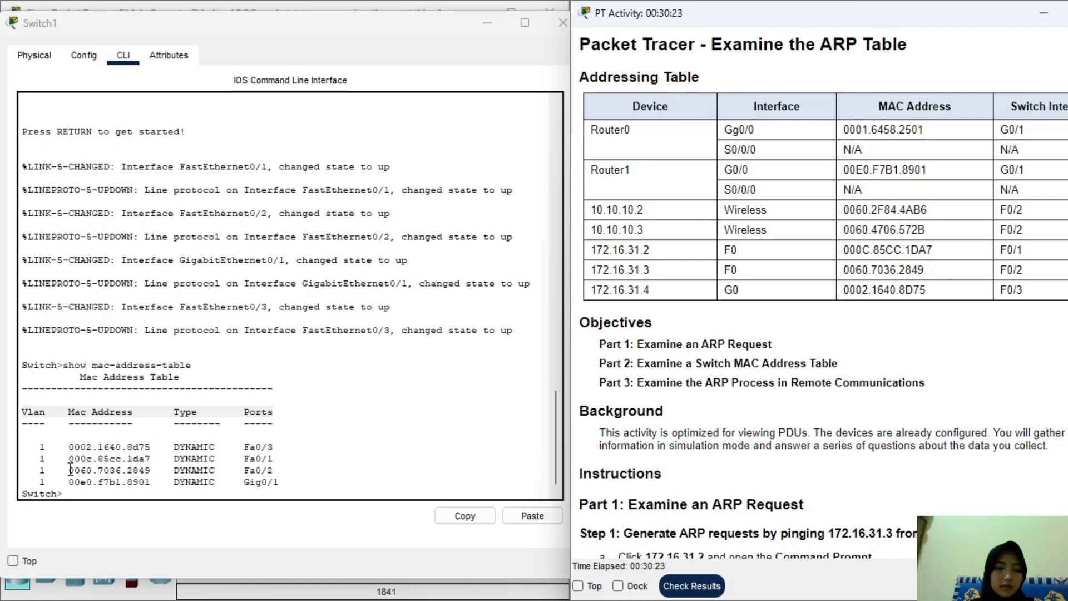
Match Switch1's Gig0/1 entry 00e0.f7b1.8901, then close Switch1's window.
{"action": "left_click_drag", "start_coordinate": [68, 481], "coordinate": [317, 498]}
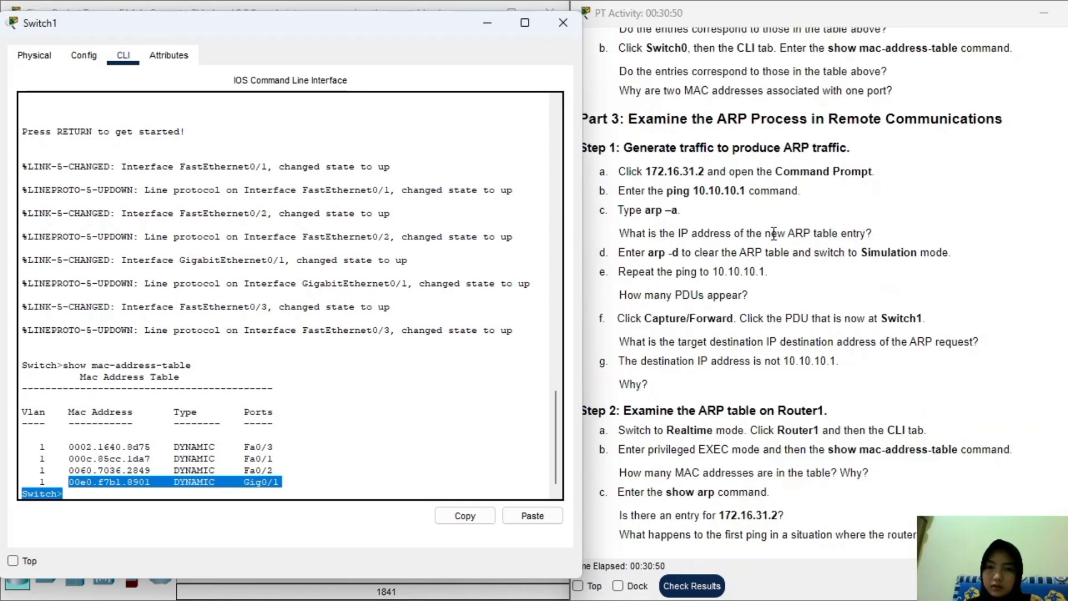
{"action": "scroll", "coordinate": [774, 224], "scroll_direction": "up", "scroll_amount": 4}
{"action": "scroll", "coordinate": [773, 224], "scroll_direction": "up", "scroll_amount": 1}
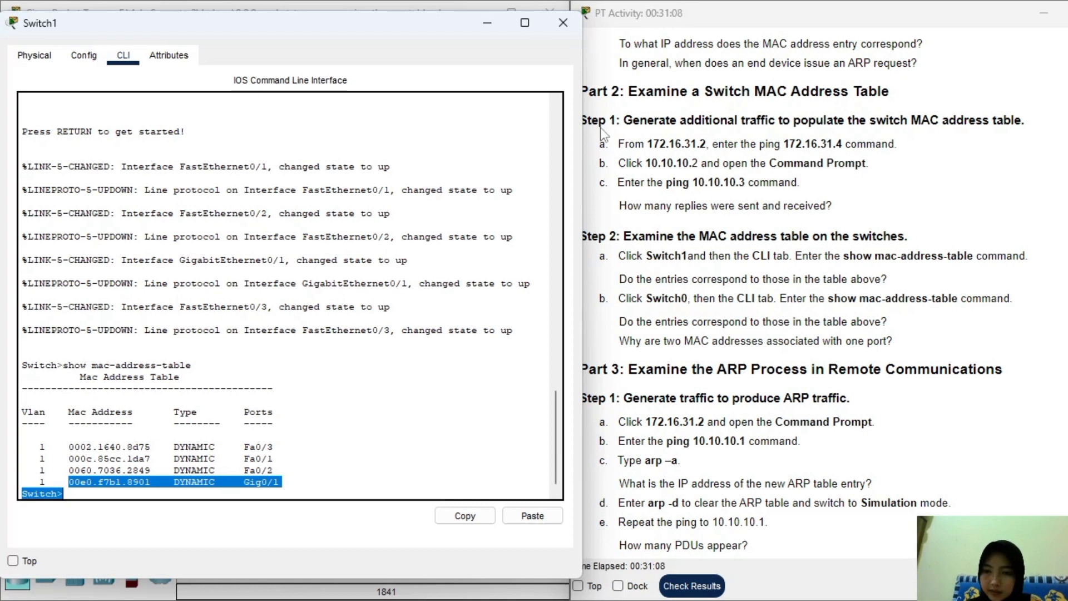
{"action": "left_click", "coordinate": [563, 23]}
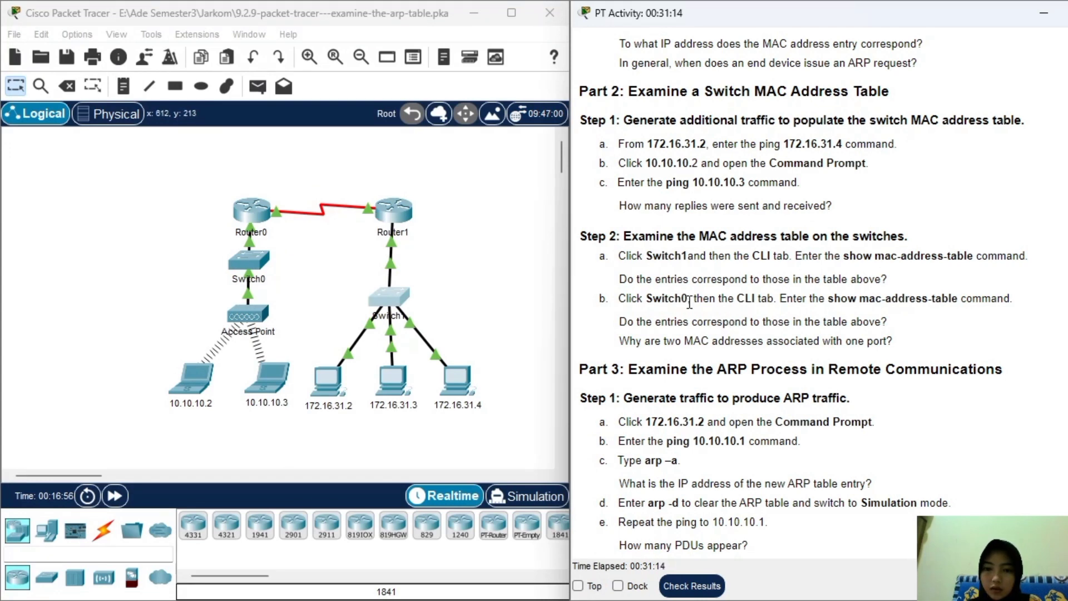
On Switch0's CLI, run show mac-address-table, showing entries on Gig0/1 and Fa0/2.
{"action": "left_click", "coordinate": [245, 264]}
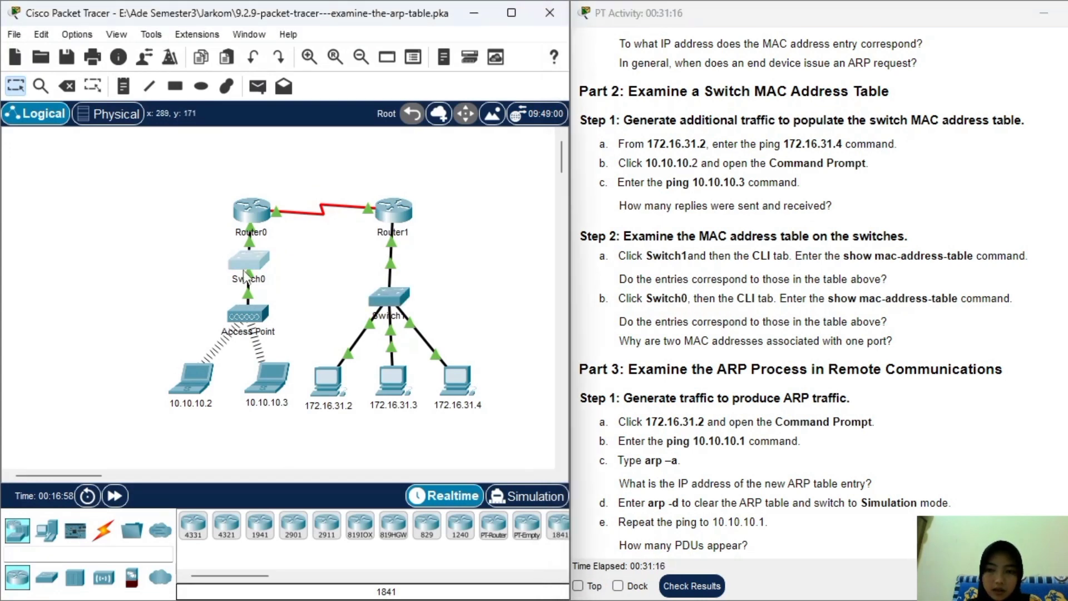
{"action": "left_click_drag", "start_coordinate": [630, 19], "coordinate": [390, 23]}
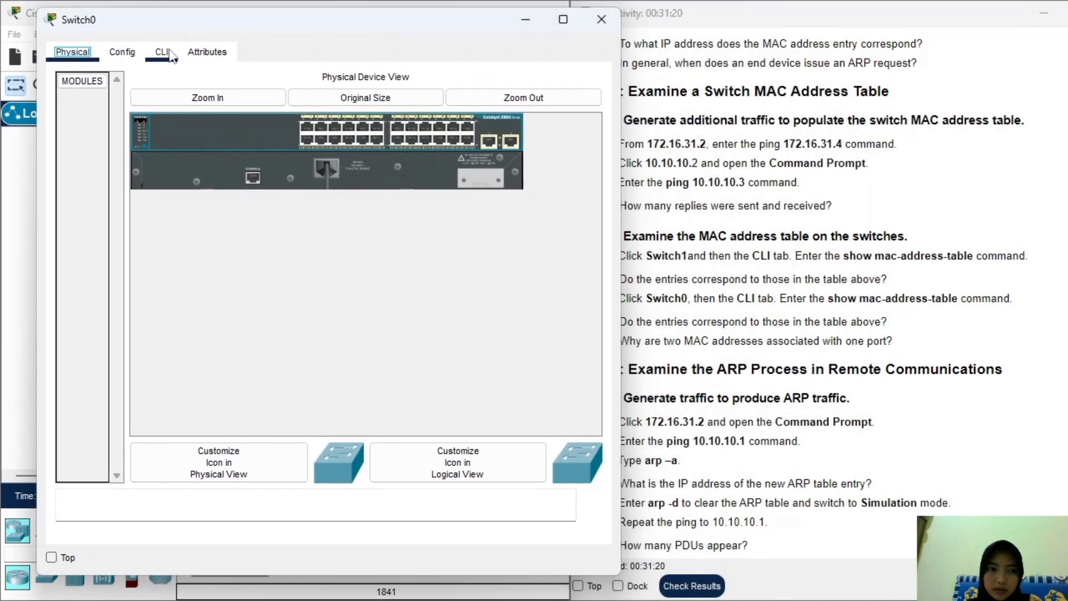
{"action": "left_click", "coordinate": [164, 52]}
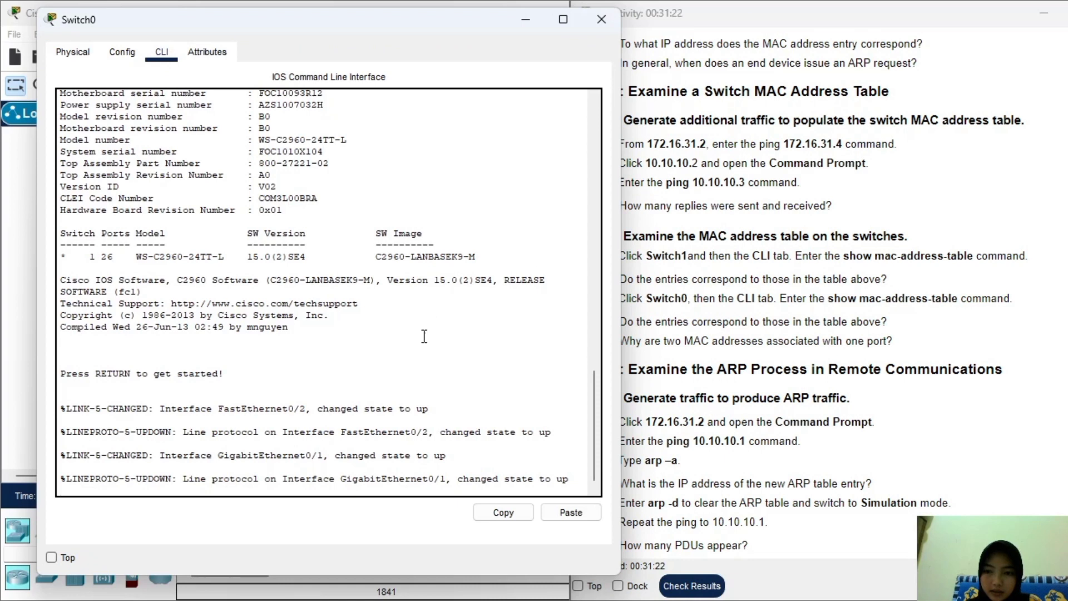
{"action": "key", "text": "Return"}
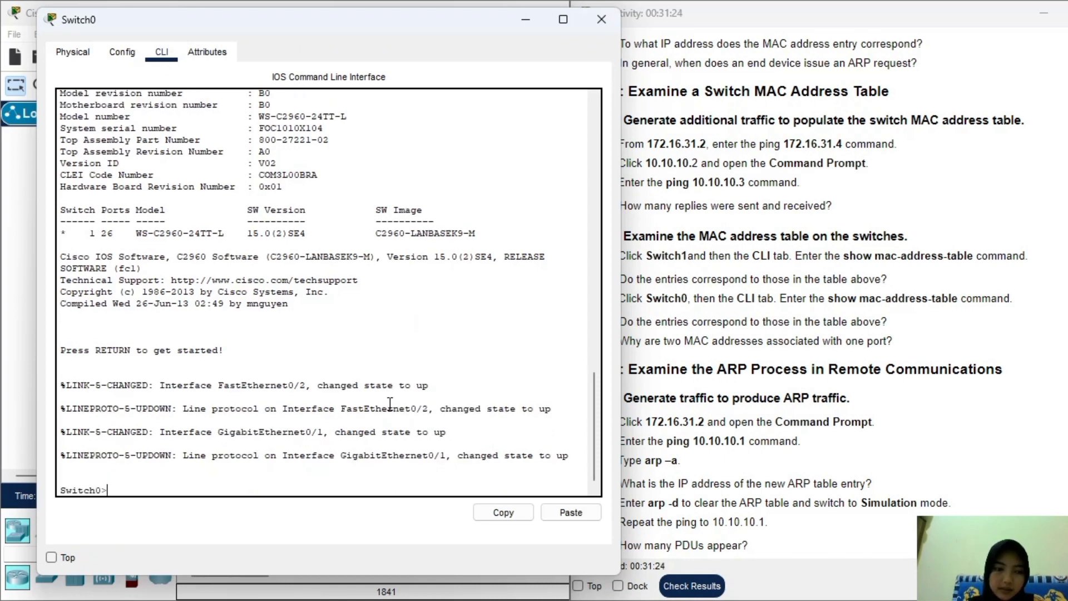
{"action": "type", "text": "sho"}
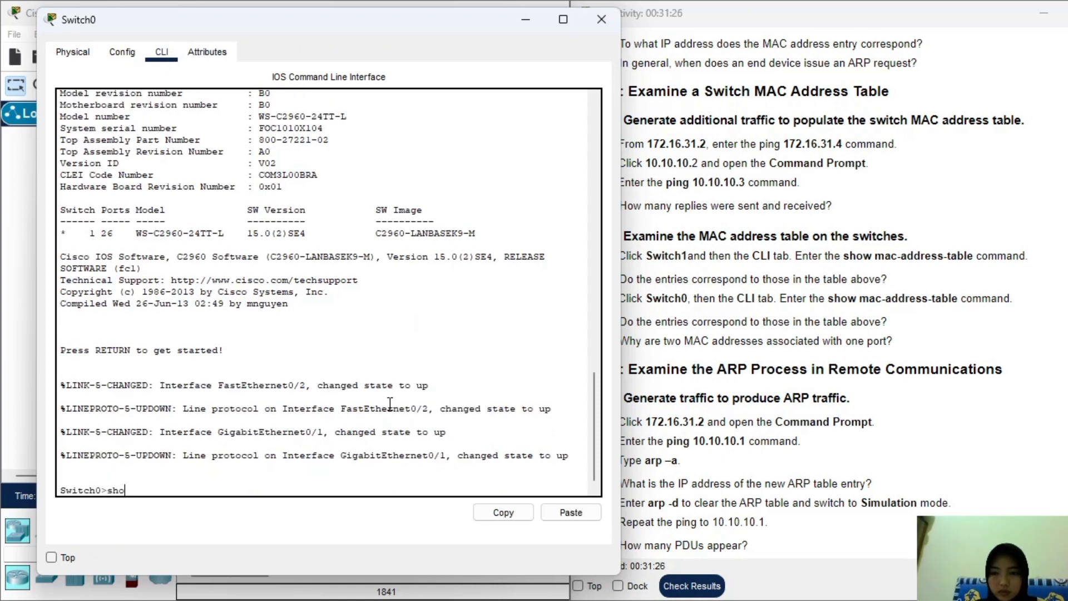
{"action": "type", "text": "w mac-addre"}
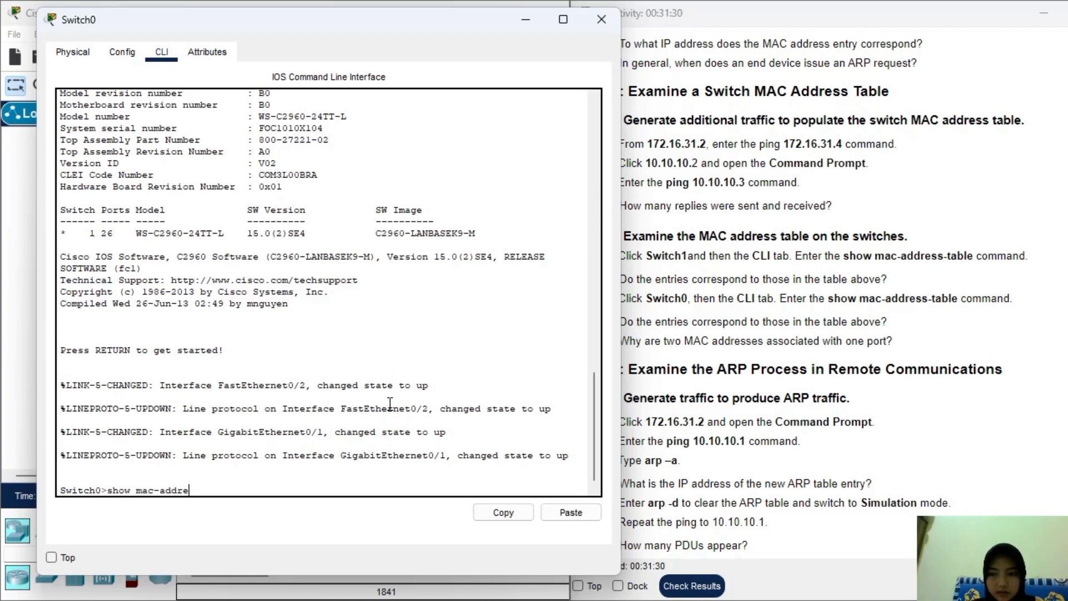
{"action": "type", "text": "ss-table"}
{"action": "key", "text": "Return"}
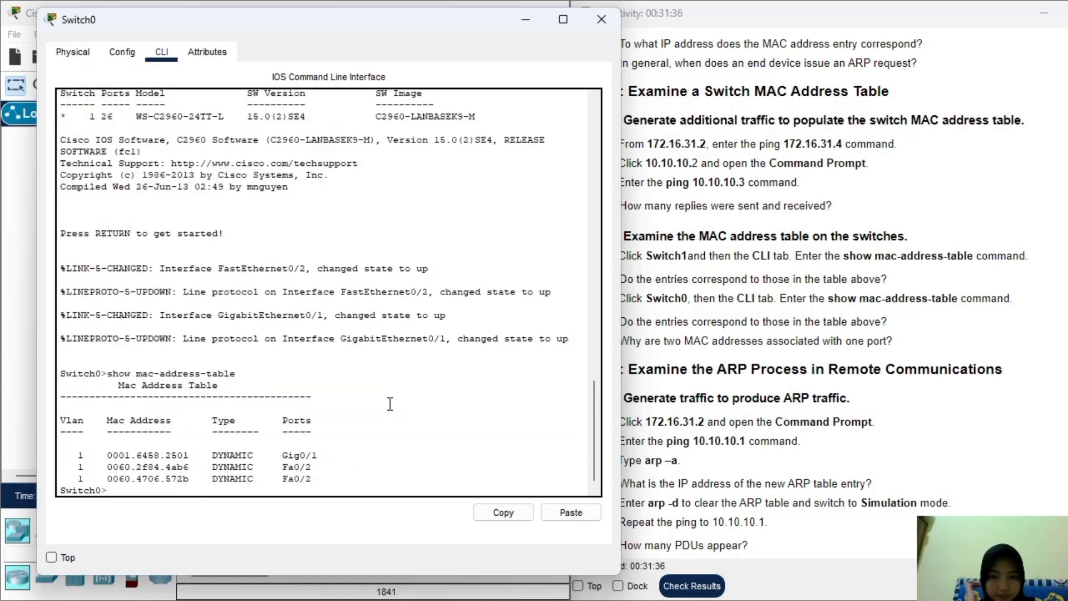
Match 0001.6458.2501 to Router0, 0060.2f84.4ab6 to 10.10.10.2, and 0060.4706.572b to 10.10.10.3.
{"action": "left_click_drag", "start_coordinate": [370, 33], "coordinate": [320, 27]}
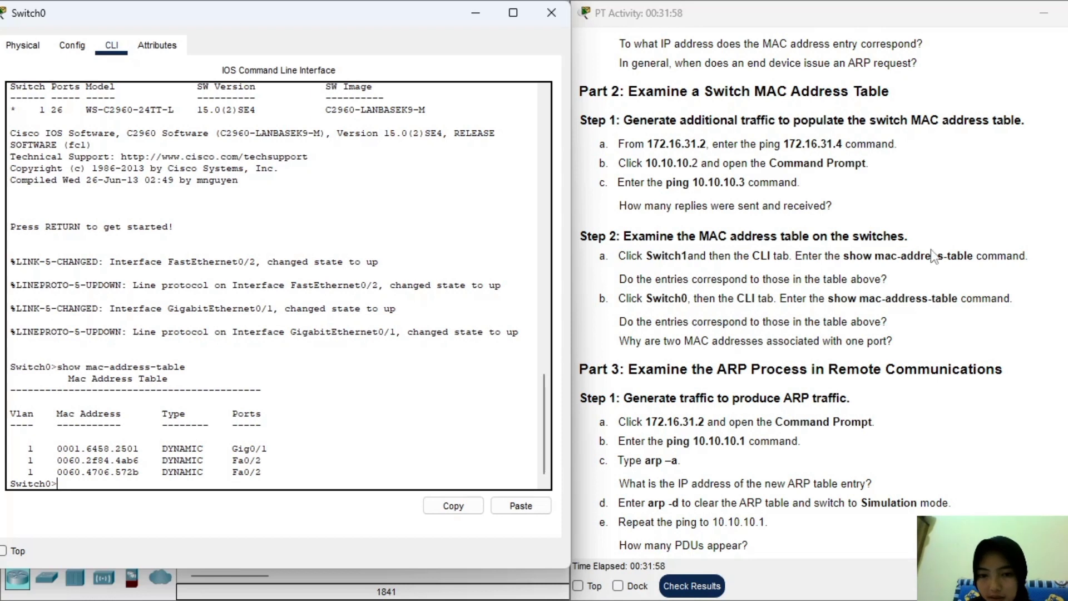
{"action": "scroll", "coordinate": [935, 256], "scroll_direction": "up", "scroll_amount": 15}
{"action": "scroll", "coordinate": [900, 201], "scroll_direction": "up", "scroll_amount": 5}
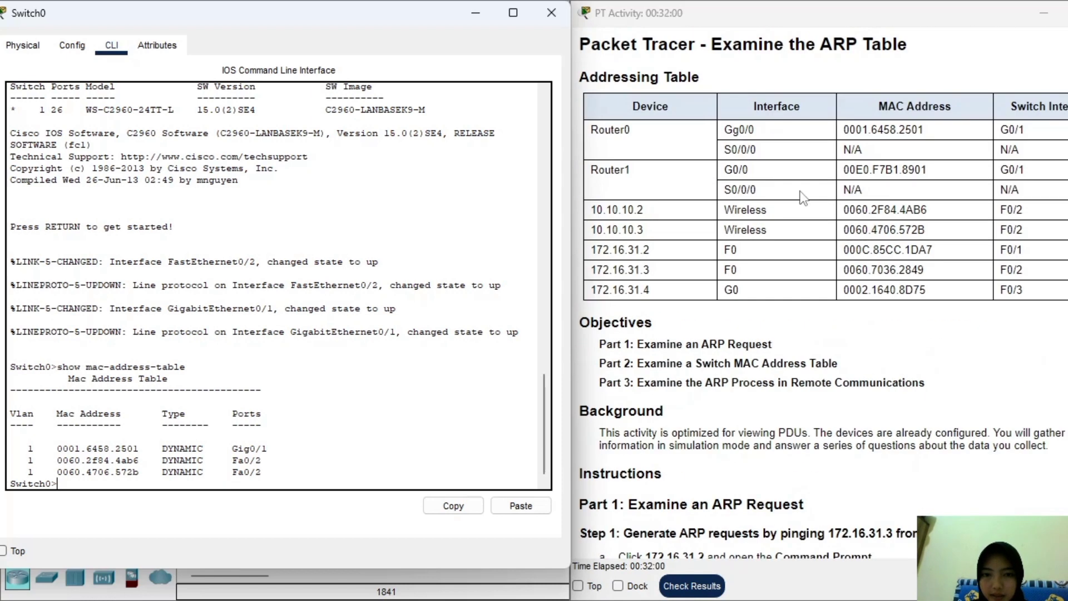
{"action": "left_click_drag", "start_coordinate": [62, 448], "coordinate": [282, 448]}
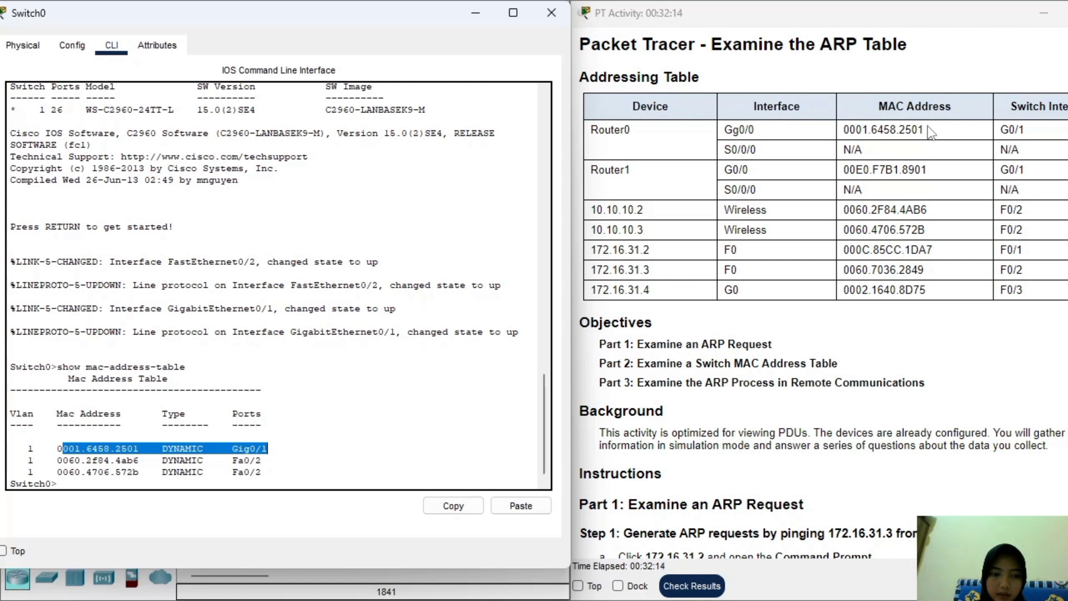
{"action": "left_click_drag", "start_coordinate": [1062, 133], "coordinate": [594, 132]}
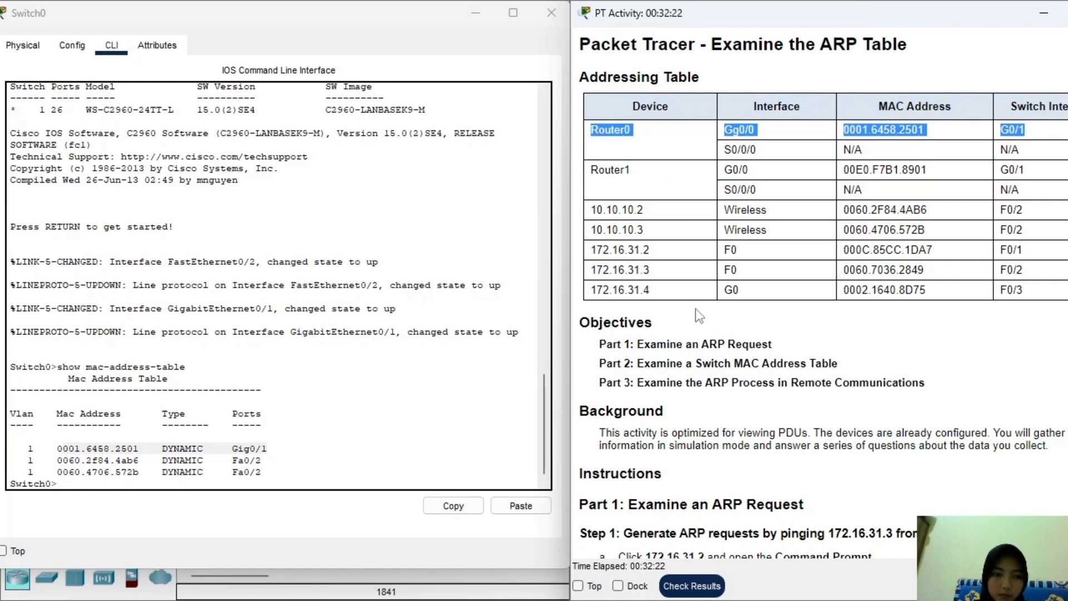
{"action": "left_click_drag", "start_coordinate": [51, 460], "coordinate": [270, 461]}
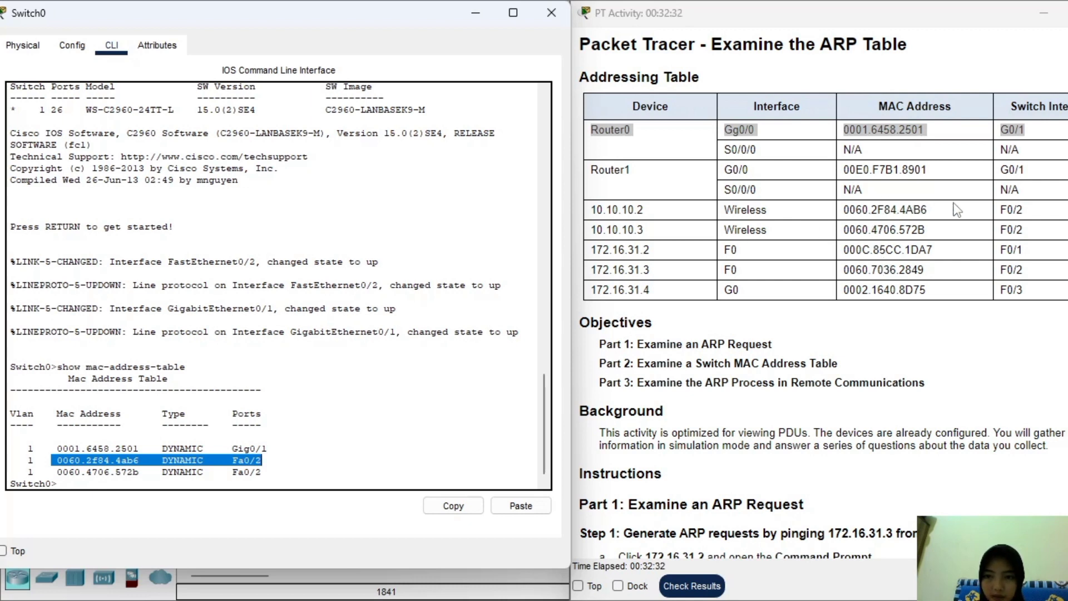
{"action": "left_click_drag", "start_coordinate": [1040, 212], "coordinate": [586, 215]}
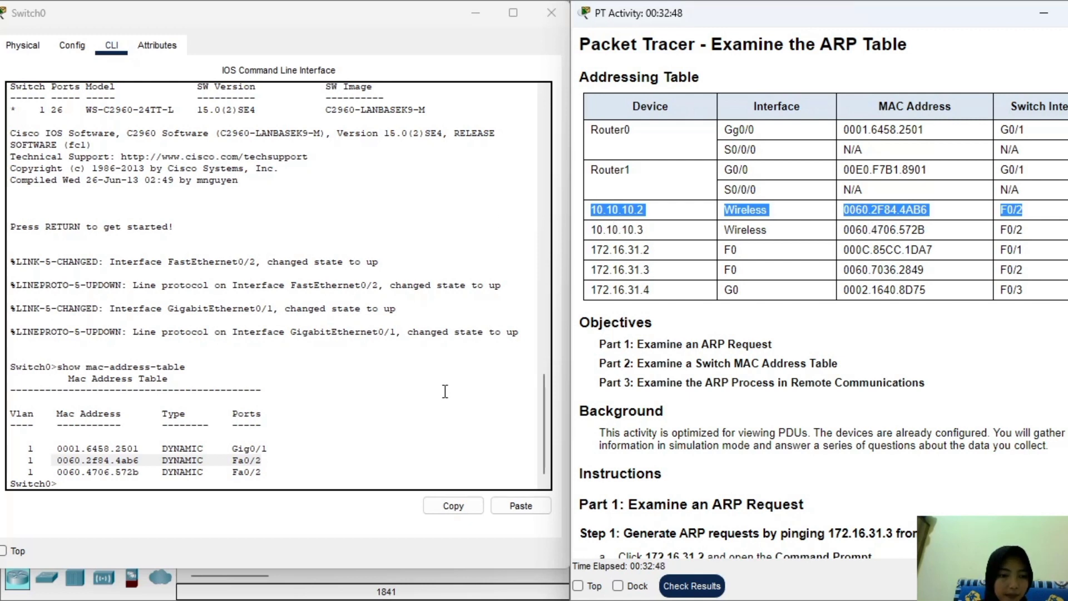
{"action": "left_click_drag", "start_coordinate": [62, 468], "coordinate": [307, 472]}
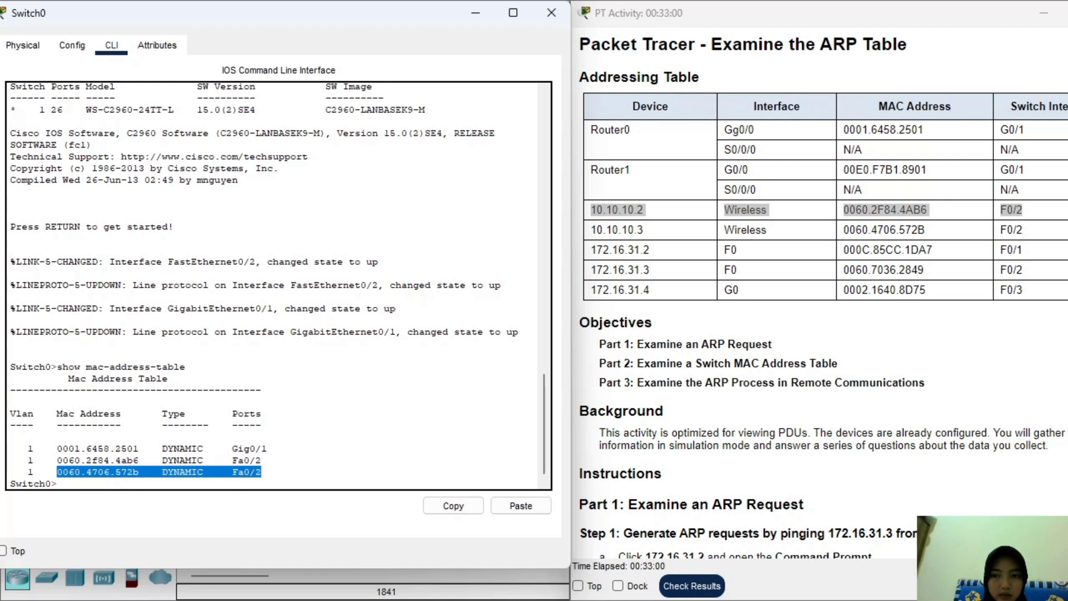
{"action": "left_click_drag", "start_coordinate": [1040, 230], "coordinate": [522, 242]}
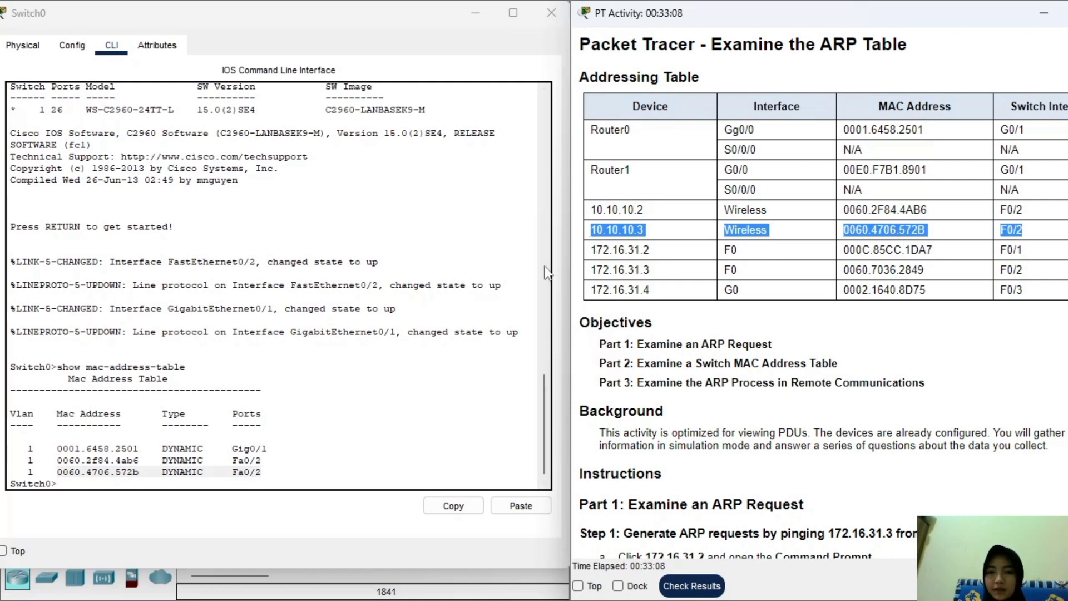
Close the Switch0 device window.
{"action": "scroll", "coordinate": [879, 328], "scroll_direction": "down", "scroll_amount": 3}
{"action": "scroll", "coordinate": [892, 388], "scroll_direction": "down", "scroll_amount": 15}
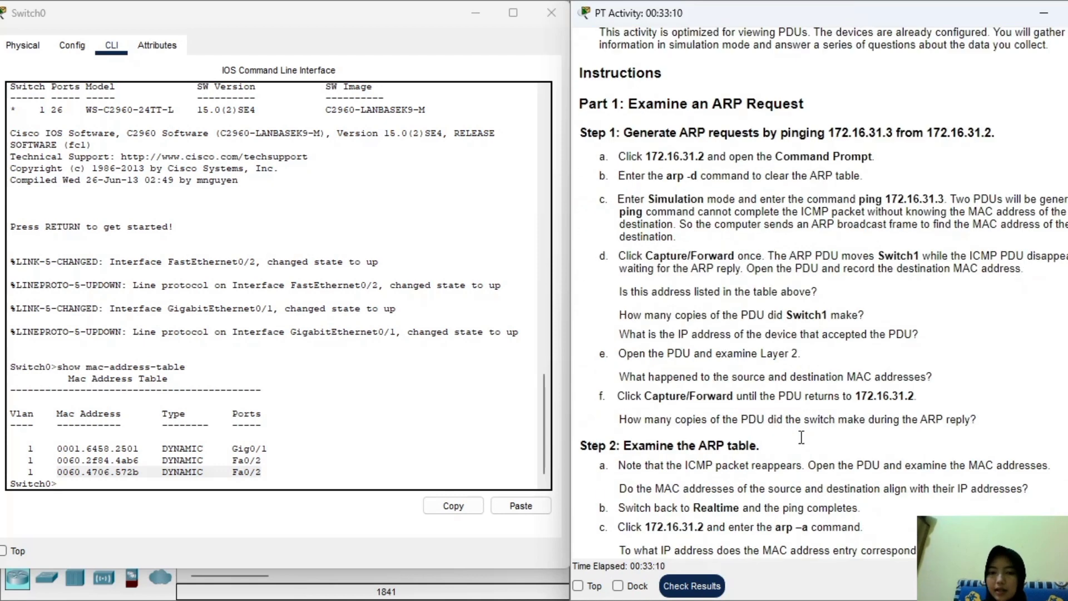
{"action": "scroll", "coordinate": [792, 393], "scroll_direction": "up", "scroll_amount": 4}
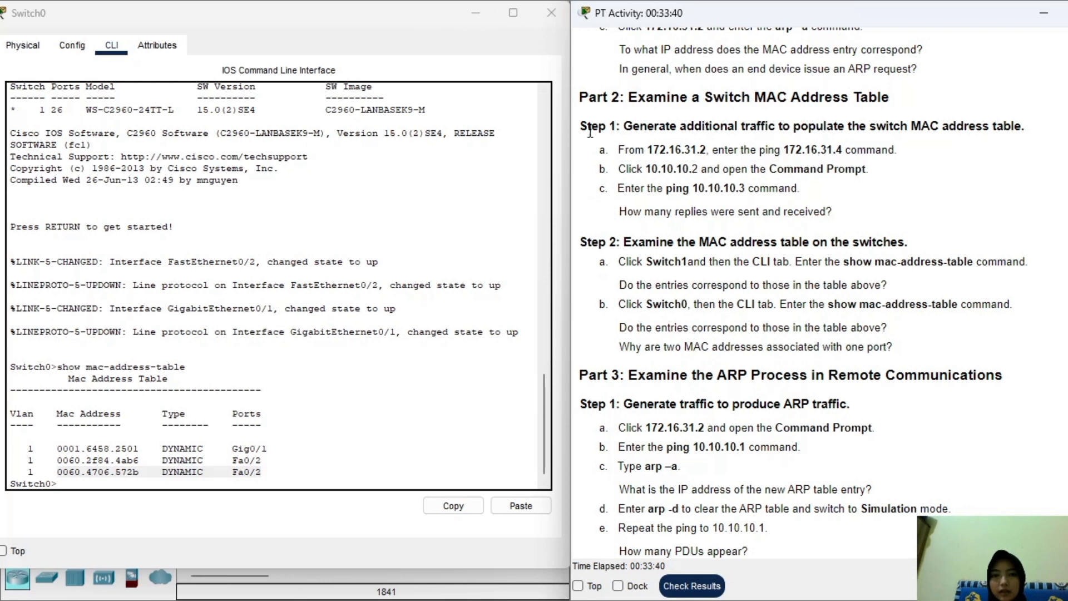
{"action": "left_click", "coordinate": [553, 22]}
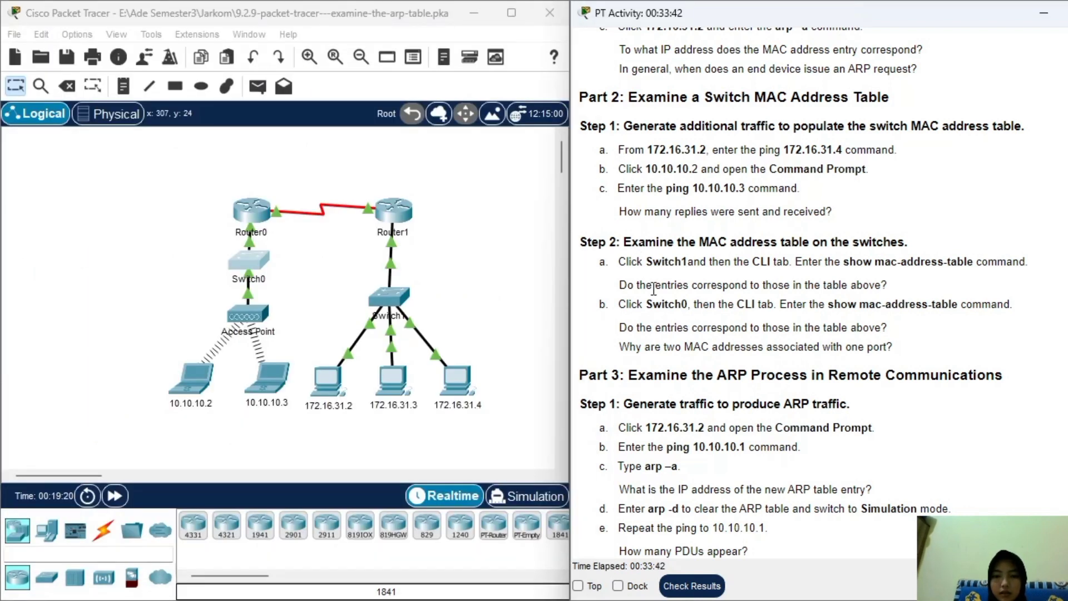
Scroll the instructions to Part 3 Step 1 and open PC 172.16.31.2's window beside them.
{"action": "scroll", "coordinate": [687, 333], "scroll_direction": "down", "scroll_amount": 3}
{"action": "scroll", "coordinate": [687, 333], "scroll_direction": "down", "scroll_amount": 5}
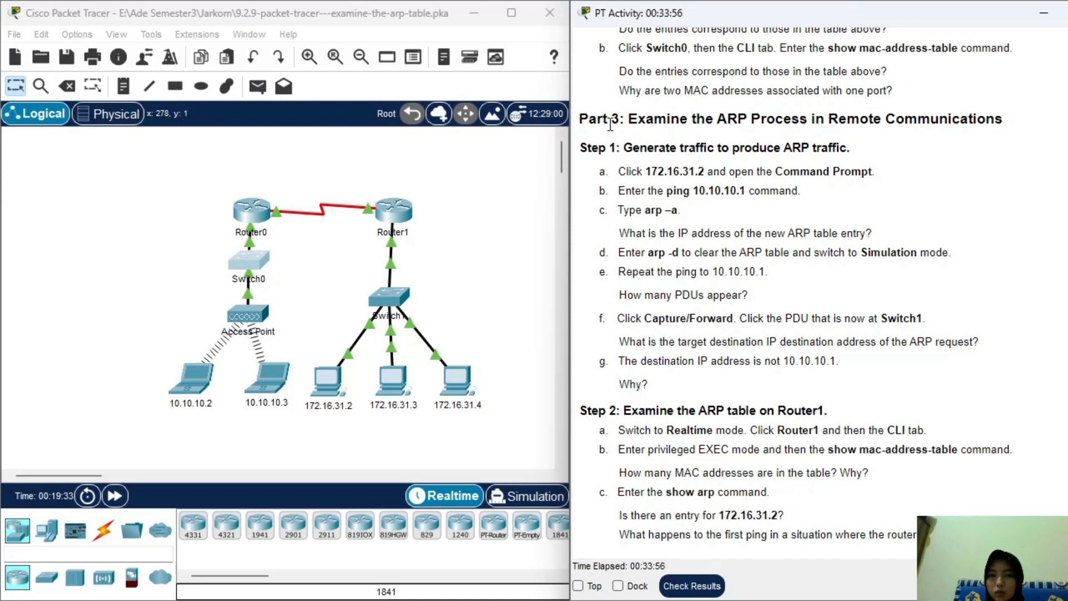
{"action": "left_click_drag", "start_coordinate": [580, 148], "coordinate": [900, 148]}
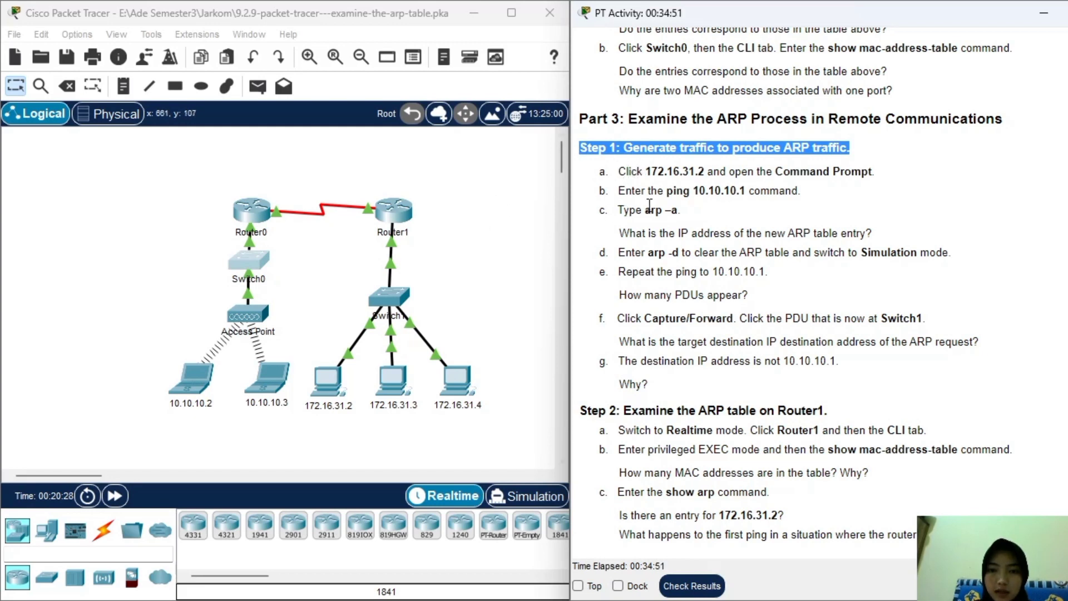
{"action": "left_click", "coordinate": [332, 376]}
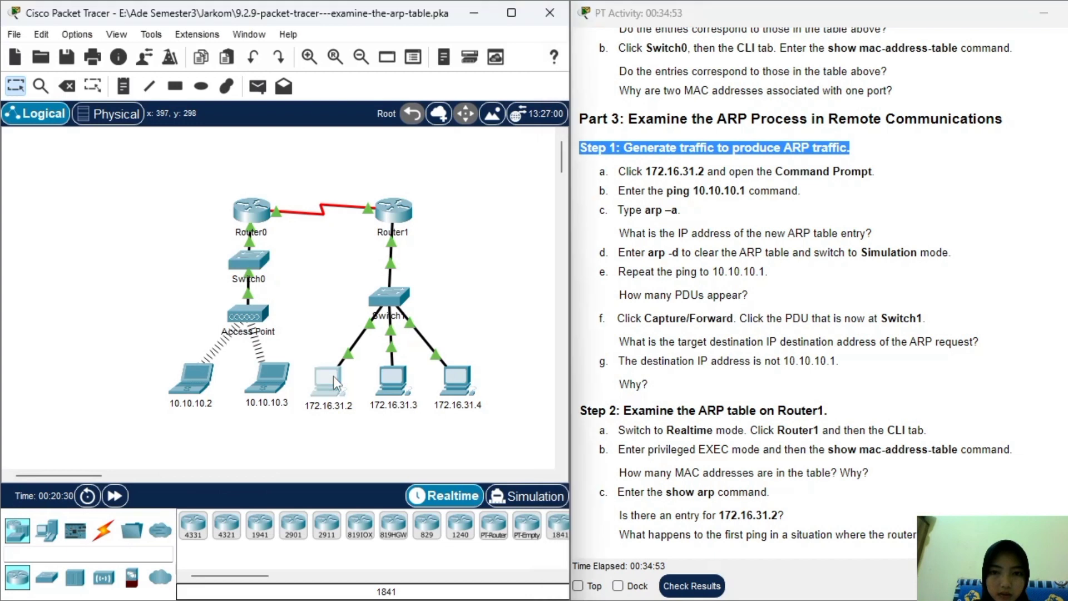
{"action": "left_click_drag", "start_coordinate": [566, 26], "coordinate": [285, 31]}
From PC 172.16.31.2's command prompt, ping 10.10.10.1.
{"action": "left_click", "coordinate": [399, 112]}
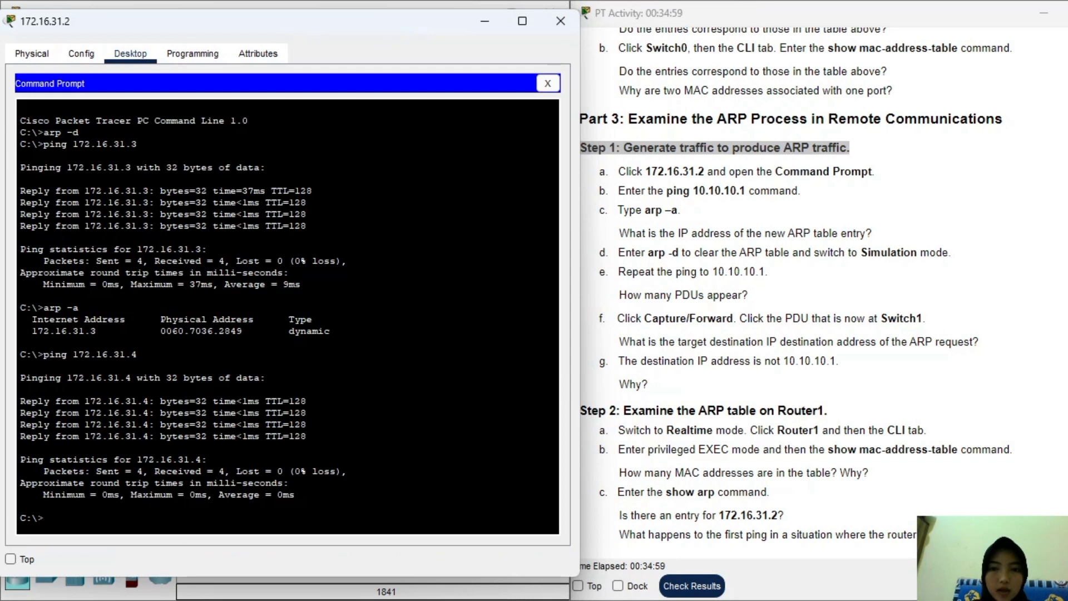
{"action": "type", "text": "ping 10.10.10.1"}
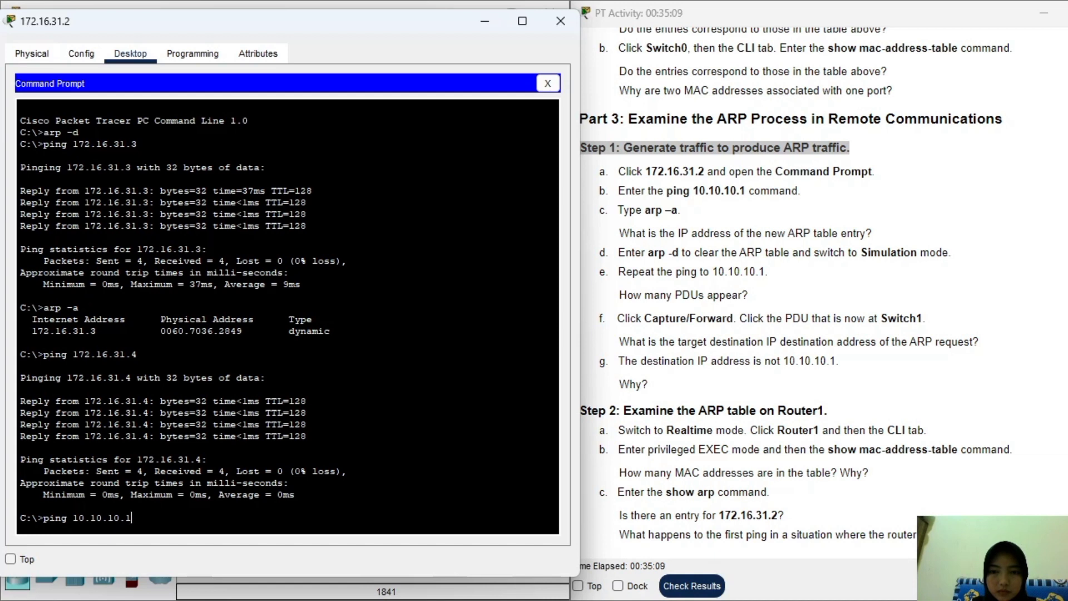
{"action": "key", "text": "Return"}
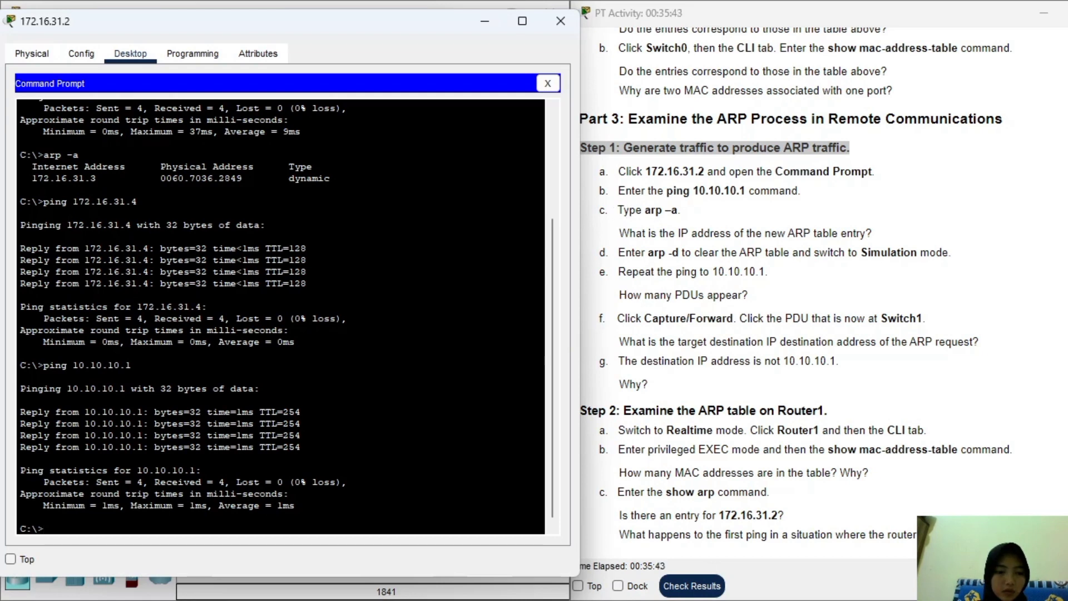
Run arp -a, mark the new 172.16.31.1 (00e0.f7b1.8901) entry, and scroll up to the Addressing Table.
{"action": "type", "text": "ar"}
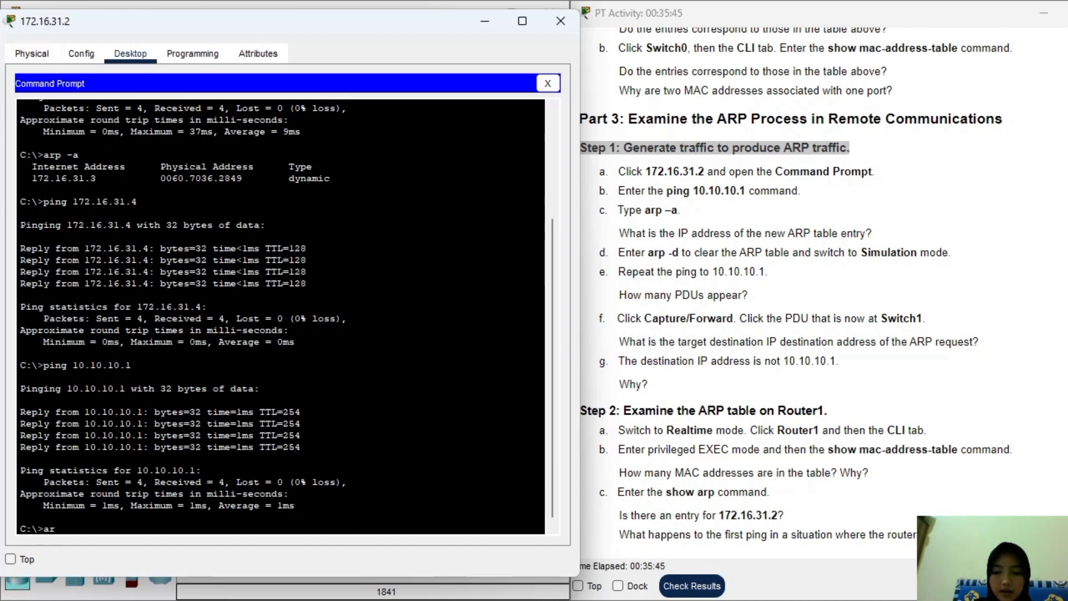
{"action": "type", "text": "p -"}
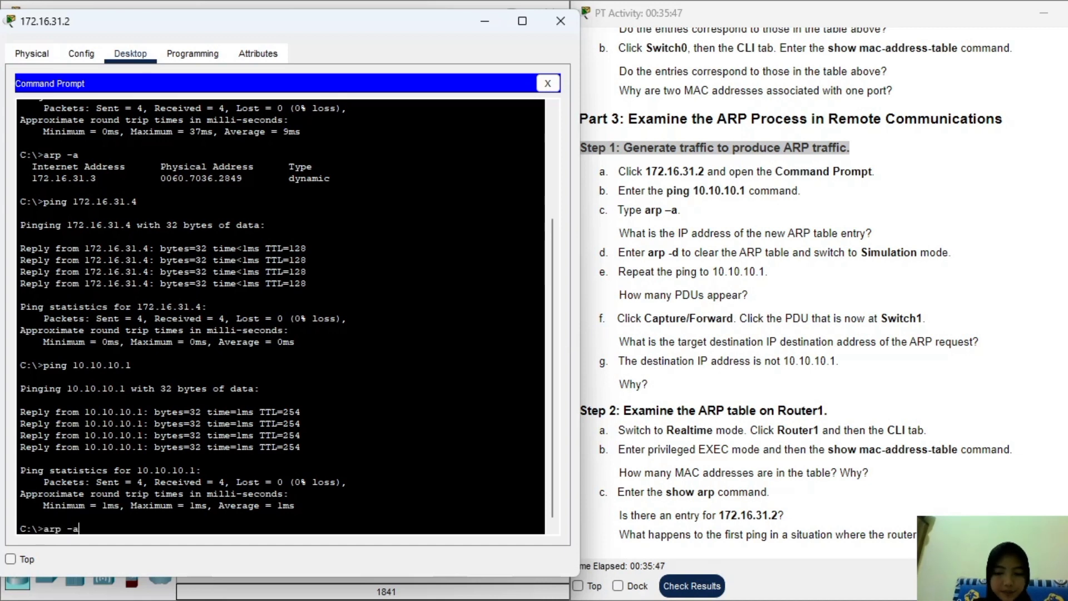
{"action": "type", "text": "a"}
{"action": "key", "text": "Return"}
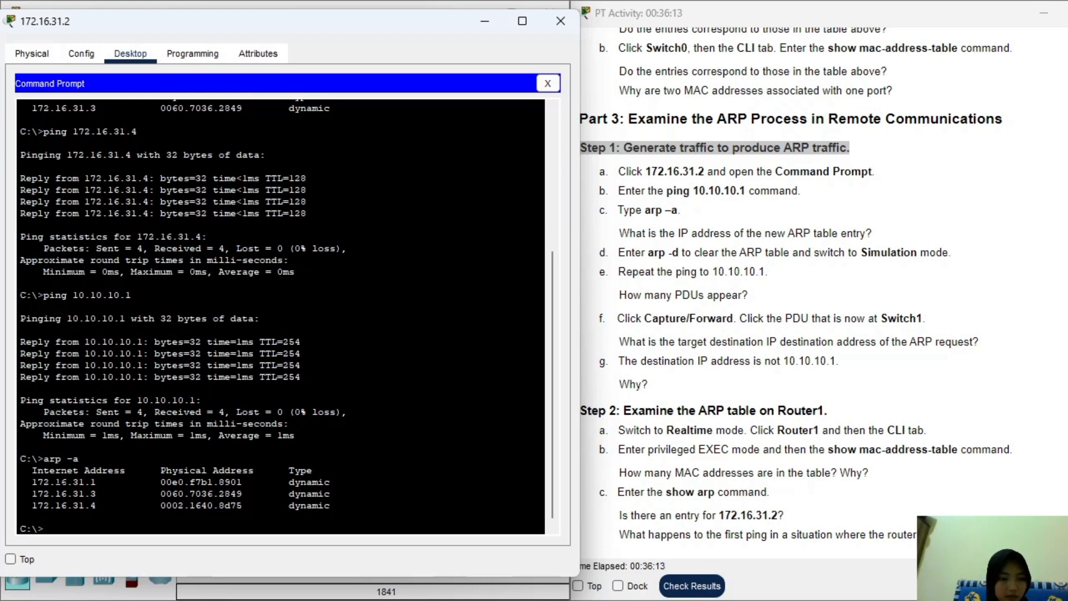
{"action": "left_click_drag", "start_coordinate": [26, 482], "coordinate": [330, 482]}
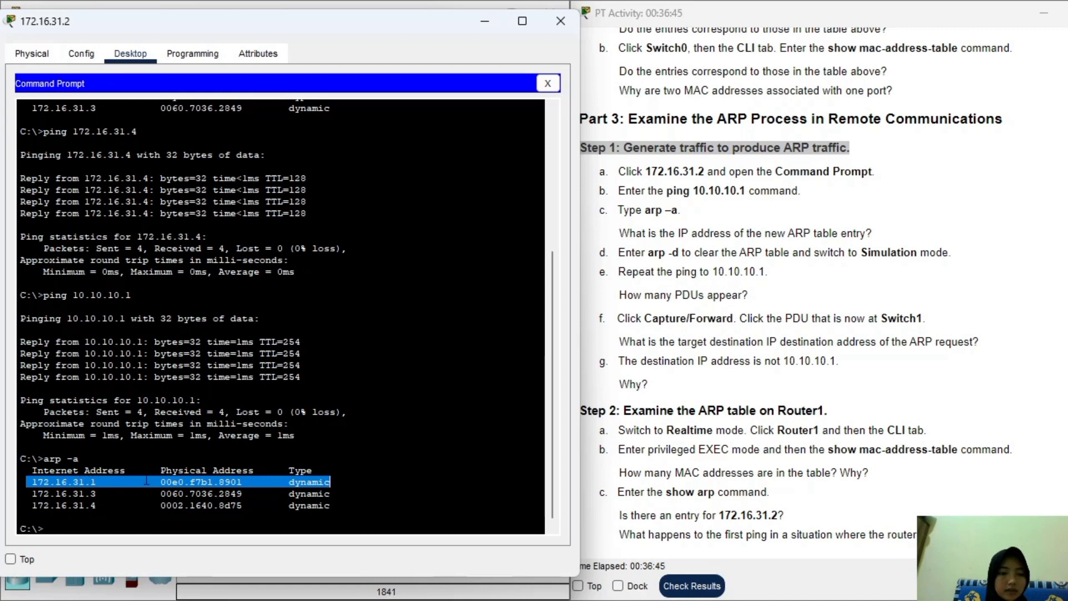
{"action": "scroll", "coordinate": [874, 247], "scroll_direction": "up", "scroll_amount": 15}
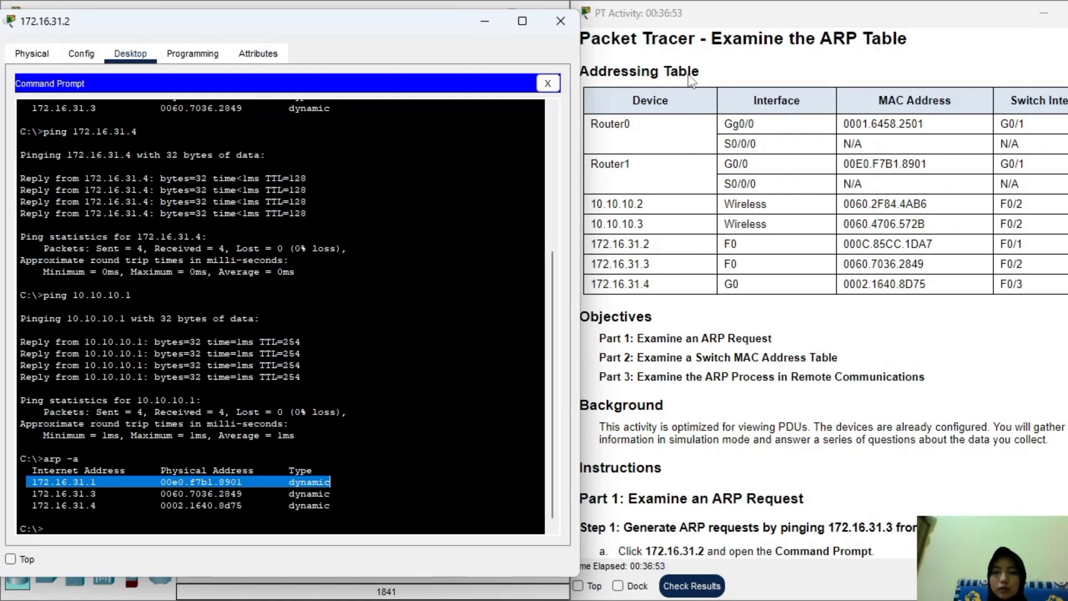
Following instruction step d, run arp -d in PC 172.16.31.2's command prompt.
{"action": "scroll", "coordinate": [891, 396], "scroll_direction": "down", "scroll_amount": 6}
{"action": "scroll", "coordinate": [890, 396], "scroll_direction": "down", "scroll_amount": 15}
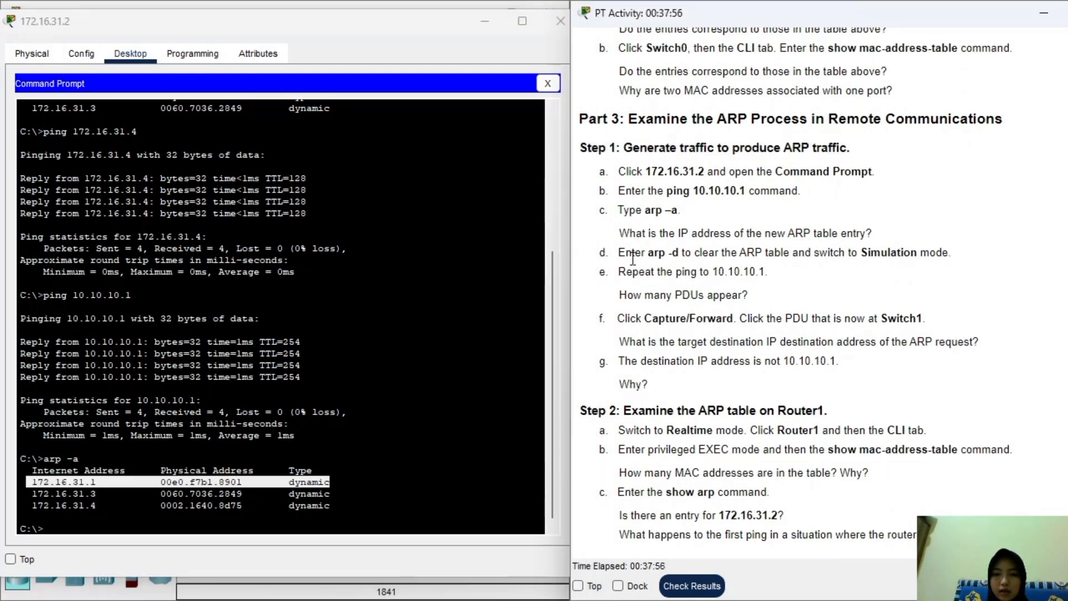
{"action": "mouse_move", "coordinate": [618, 254]}
{"action": "left_mouse_down"}
{"action": "mouse_move", "coordinate": [769, 273]}
{"action": "mouse_move", "coordinate": [600, 253]}
{"action": "left_mouse_up"}
{"action": "scroll", "coordinate": [1046, 261], "scroll_direction": "up", "scroll_amount": 7}
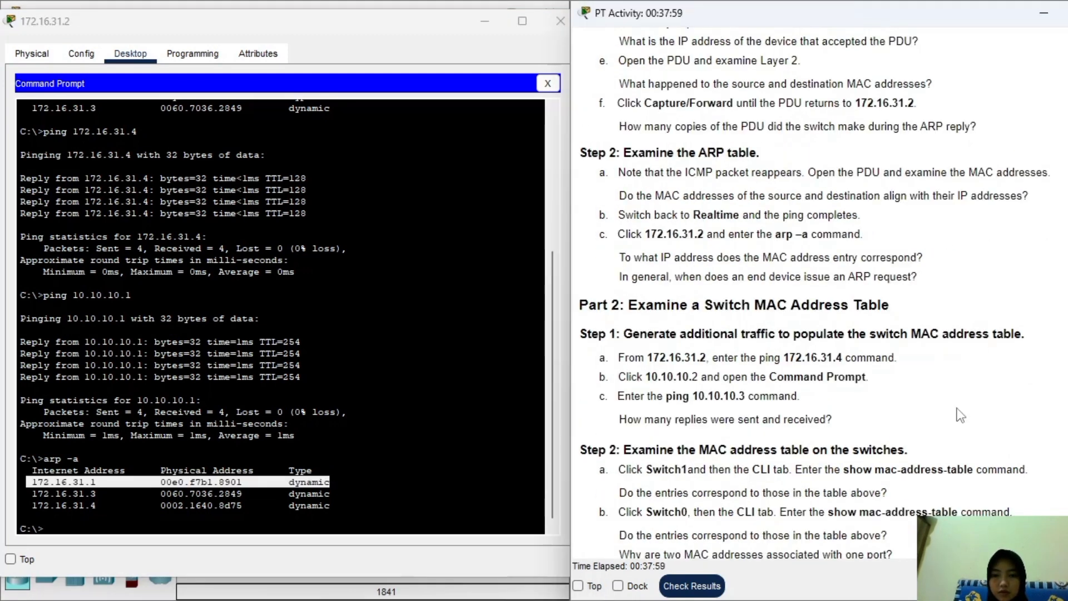
{"action": "scroll", "coordinate": [954, 409], "scroll_direction": "down", "scroll_amount": 7}
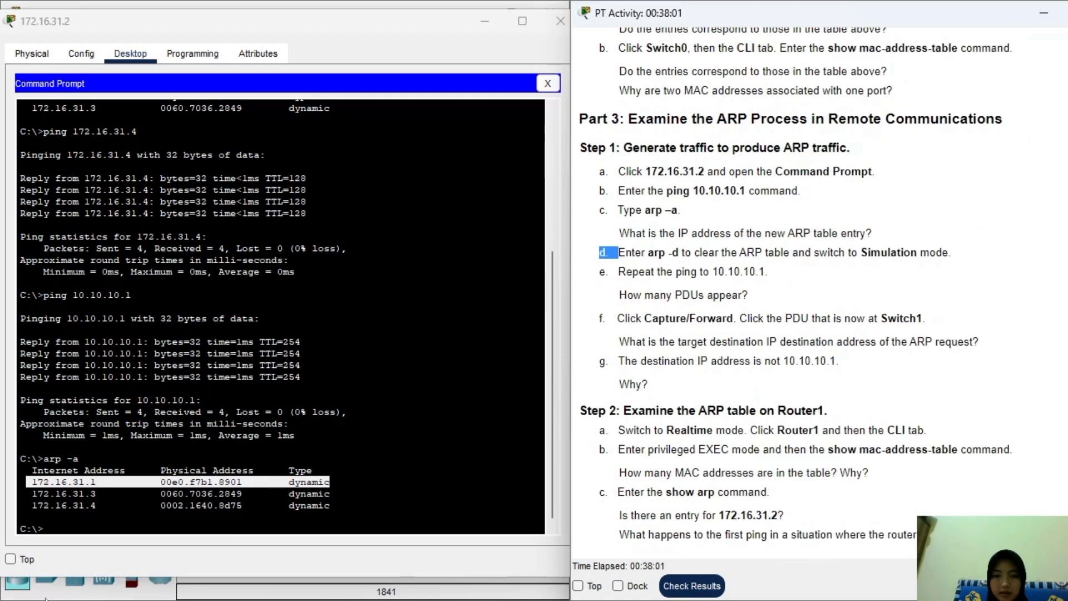
{"action": "left_click", "coordinate": [86, 534]}
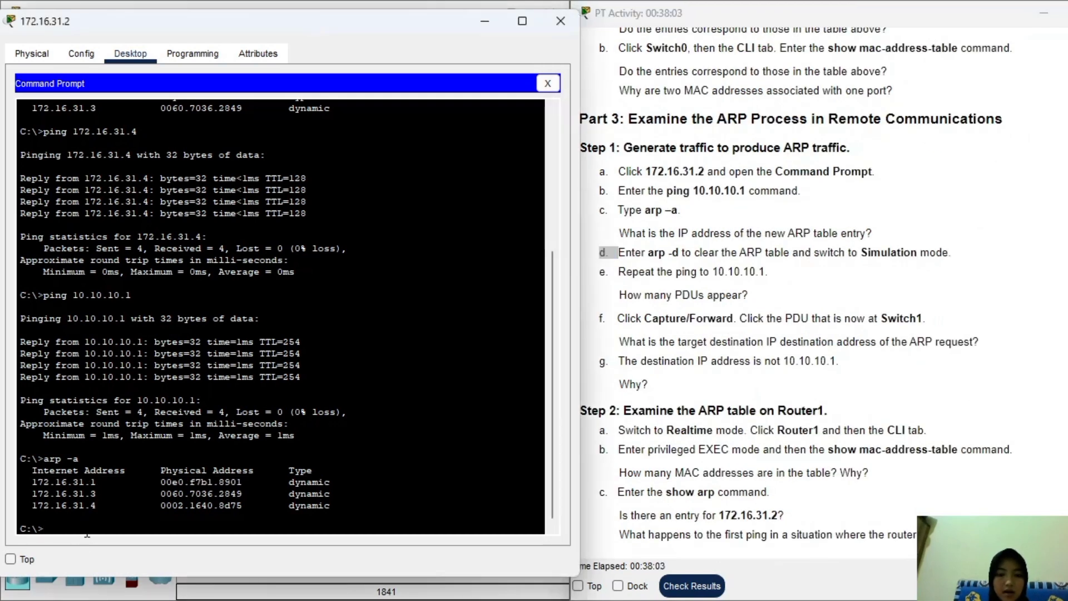
{"action": "type", "text": "arp -d"}
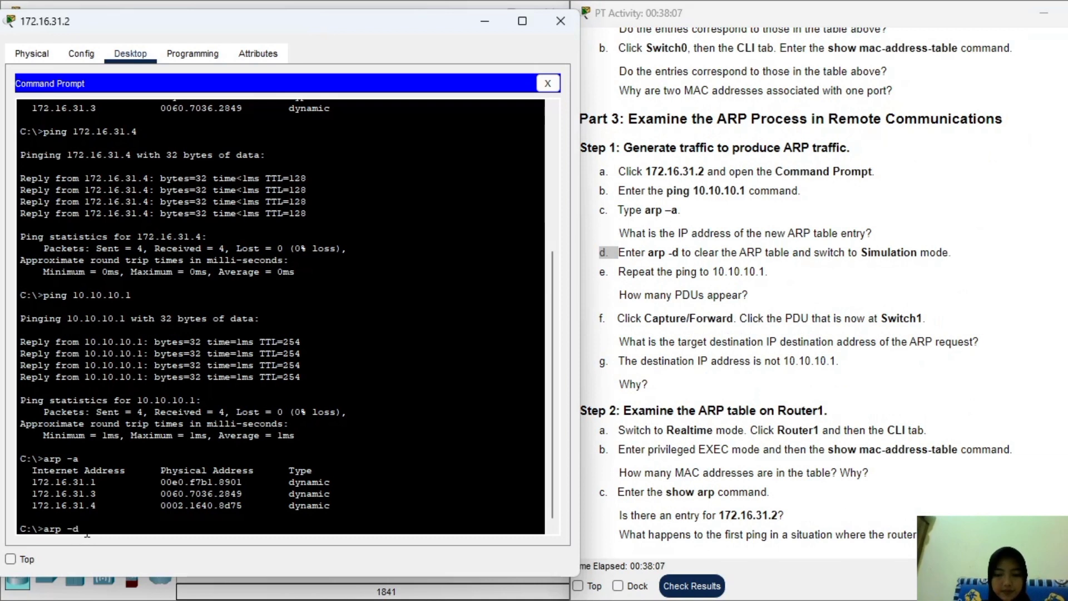
{"action": "key", "text": "Return"}
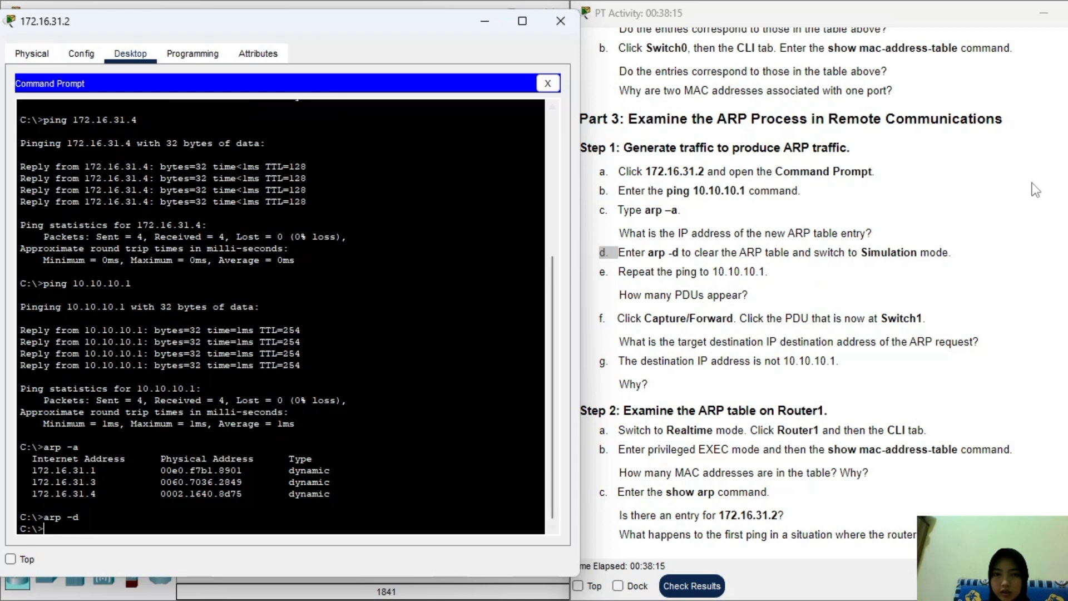
Minimize the PC window and switch the network to Simulation mode.
{"action": "left_click", "coordinate": [484, 22]}
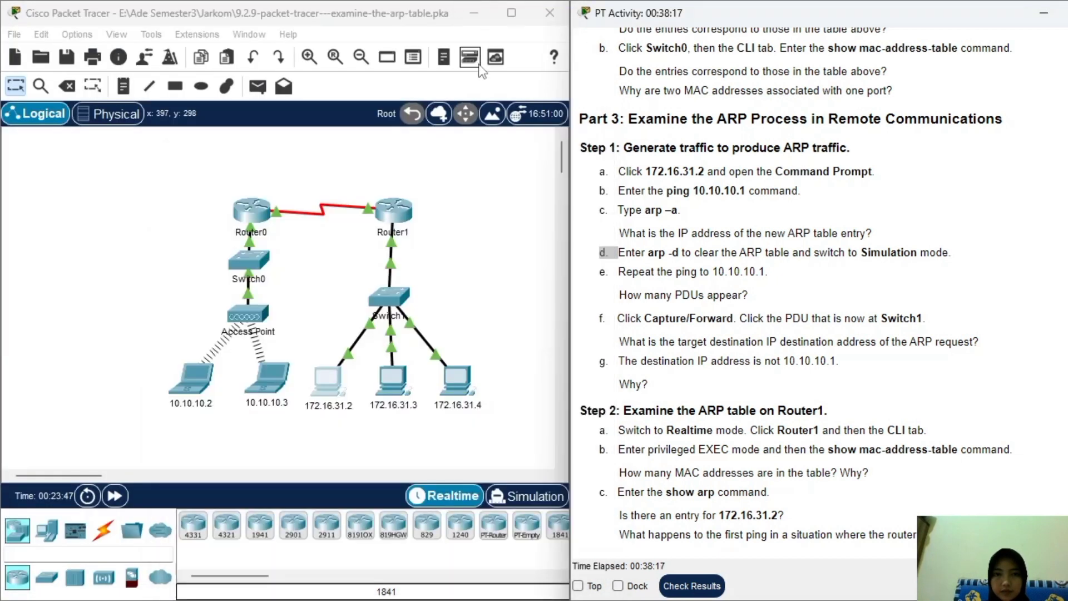
{"action": "left_click", "coordinate": [553, 495]}
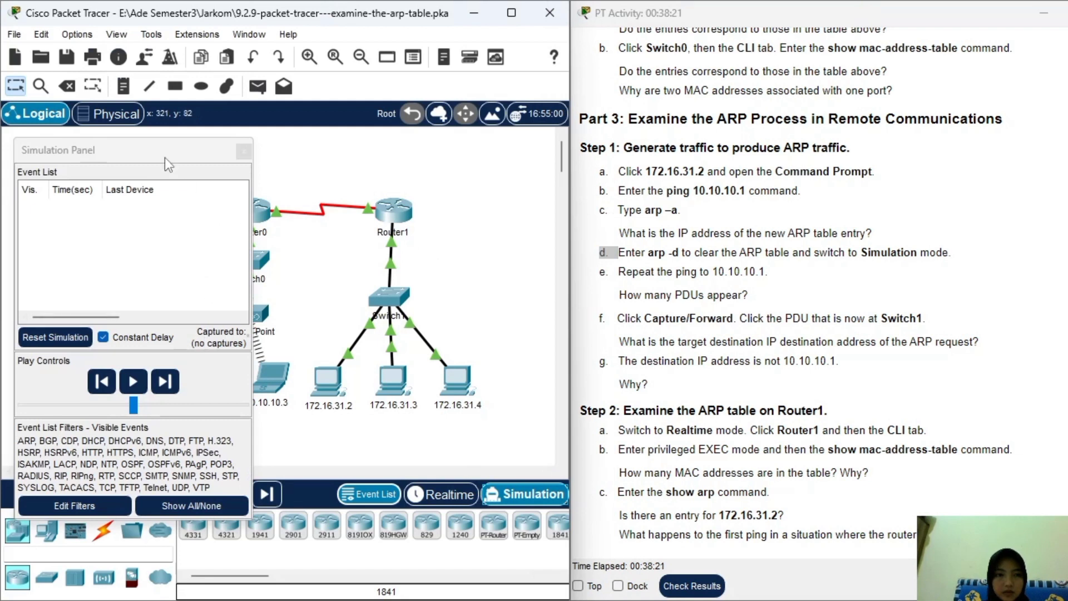
{"action": "left_click_drag", "start_coordinate": [165, 158], "coordinate": [126, 142]}
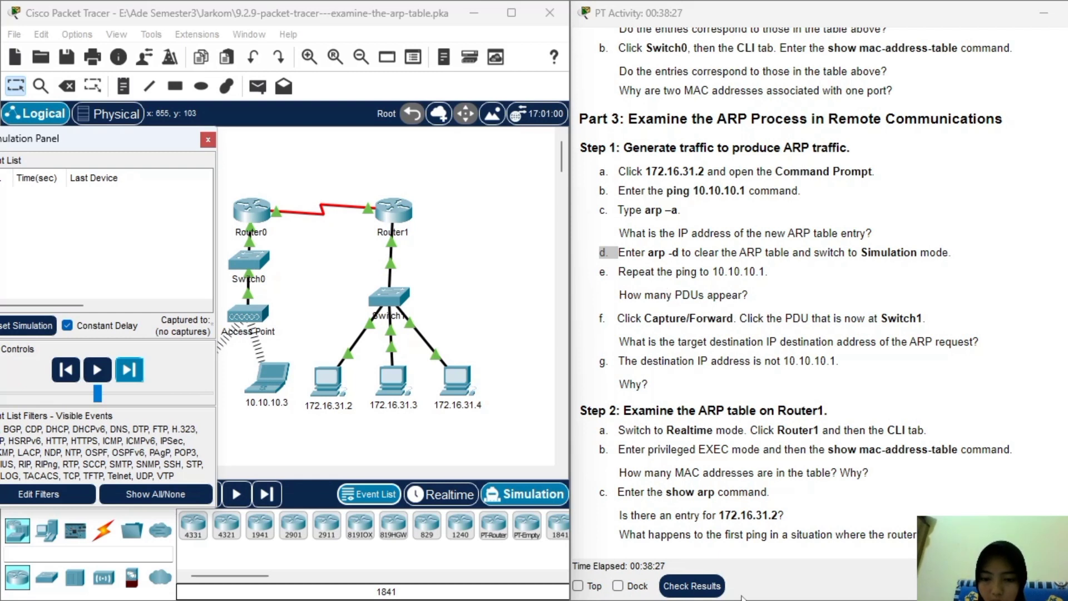
Recall and rerun ping 10.10.10.1 in PC 172.16.31.2's command prompt.
{"action": "left_click", "coordinate": [940, 518]}
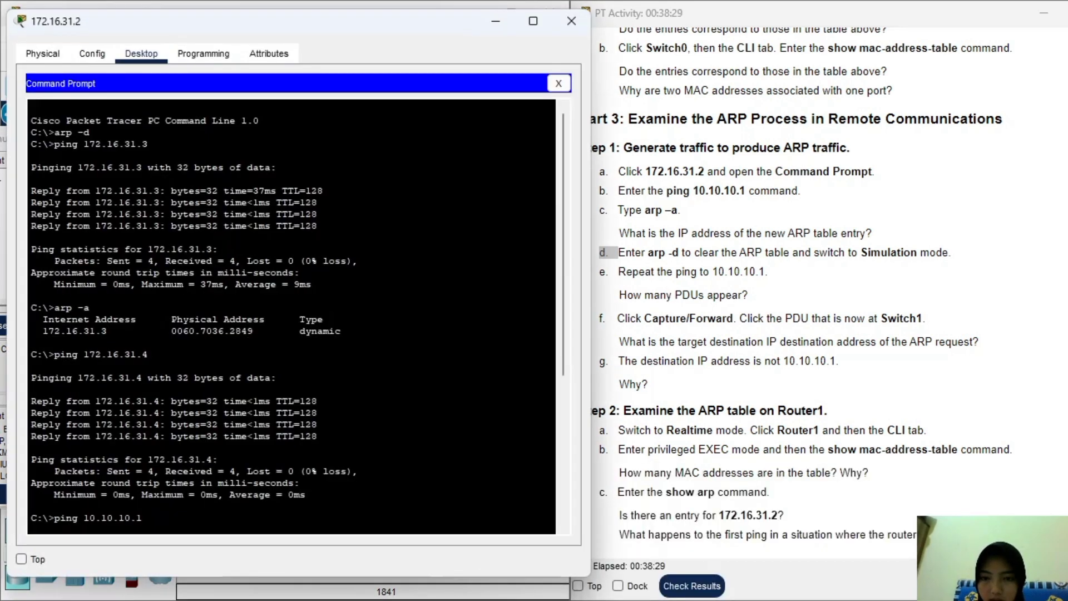
{"action": "scroll", "coordinate": [291, 317], "scroll_direction": "down", "scroll_amount": 7}
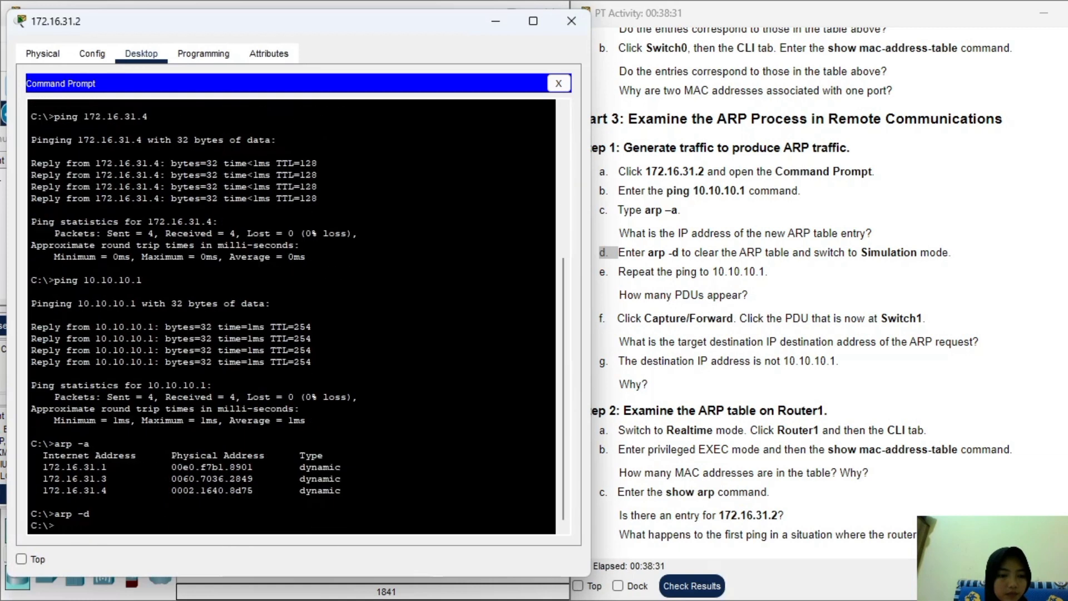
{"action": "key", "text": "Up"}
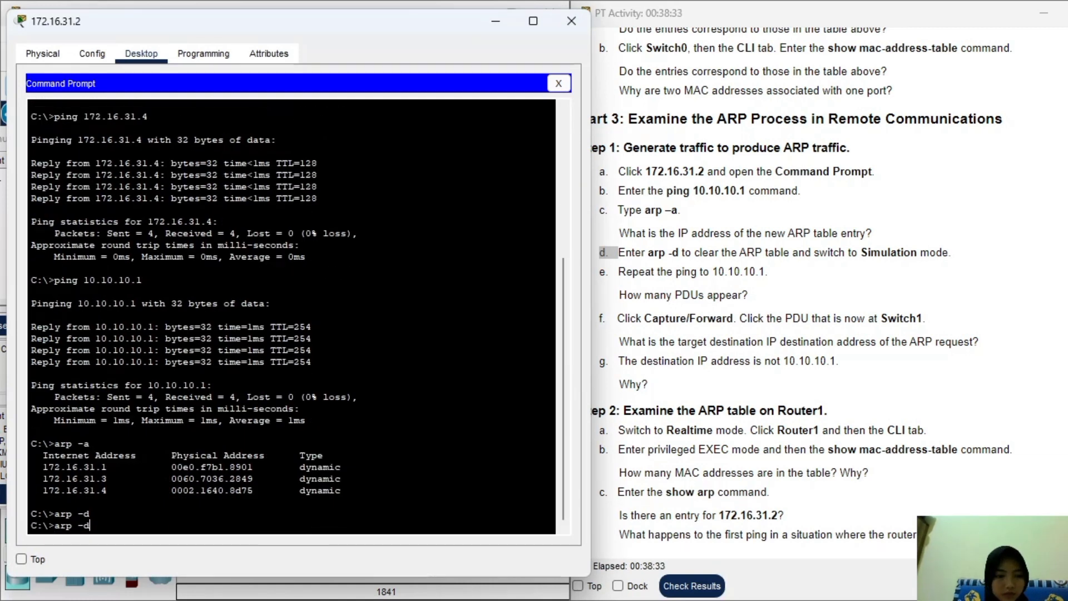
{"action": "key", "text": "Up"}
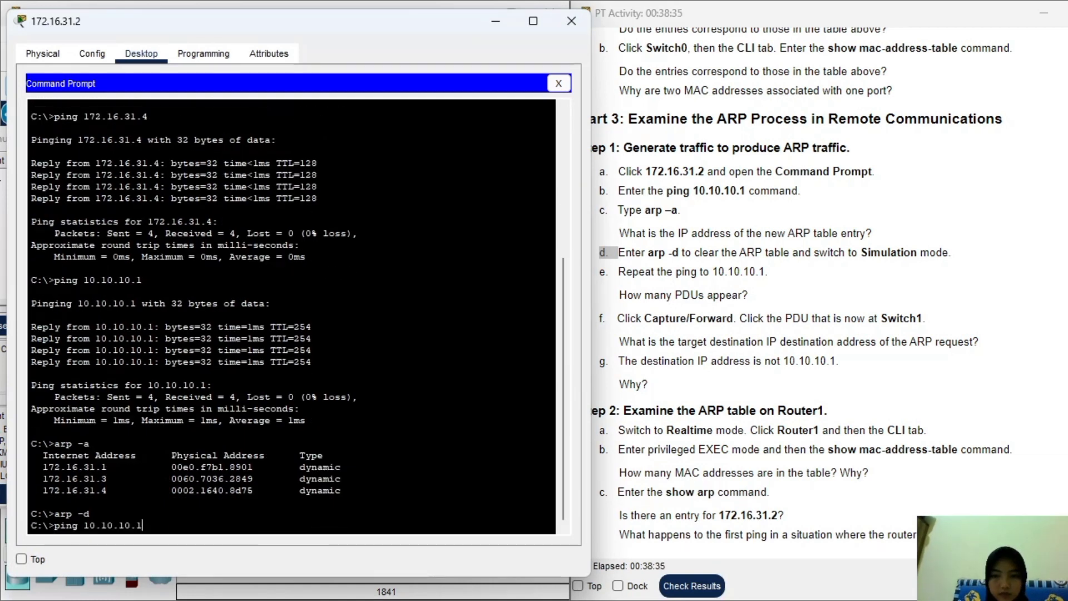
{"action": "key", "text": "Return"}
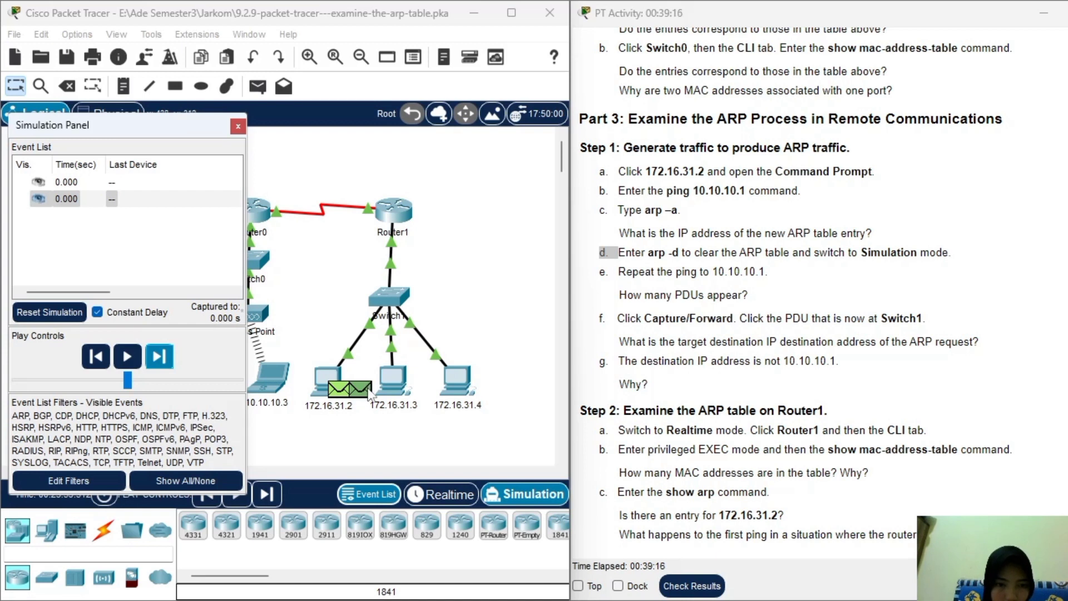
Inspect the ARP PDU at 172.16.31.2, then step the simulation forward one event.
{"action": "left_click", "coordinate": [369, 392]}
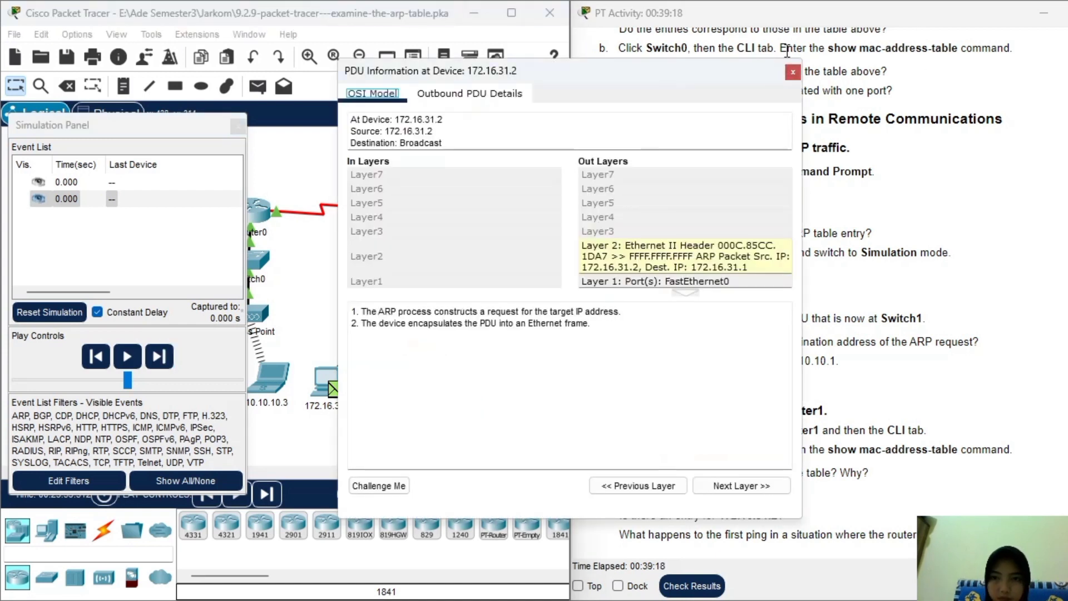
{"action": "left_click", "coordinate": [792, 72]}
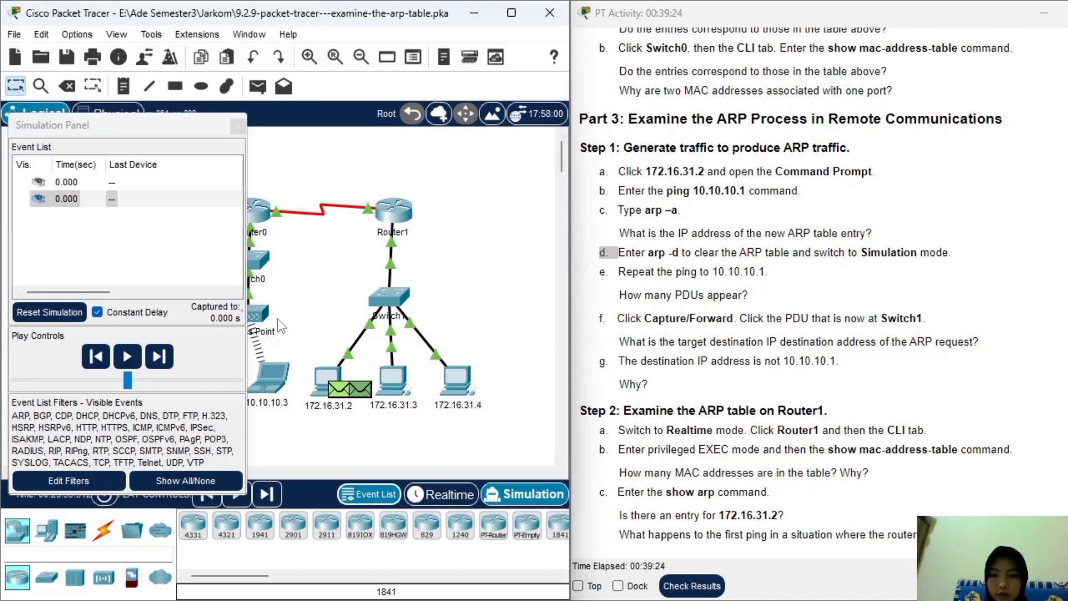
{"action": "mouse_move", "coordinate": [341, 411]}
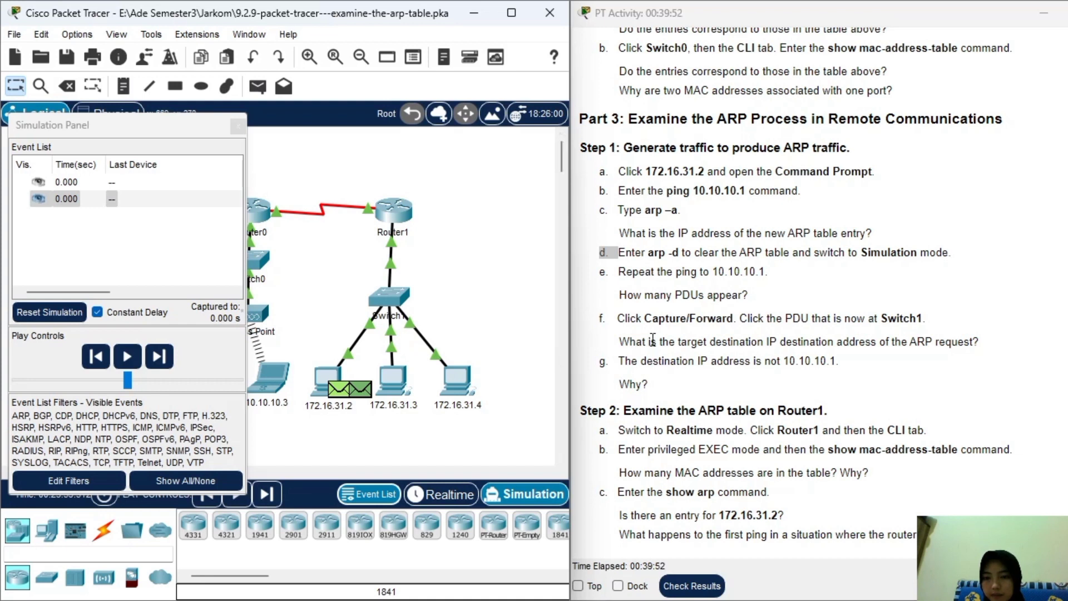
{"action": "left_click", "coordinate": [163, 366]}
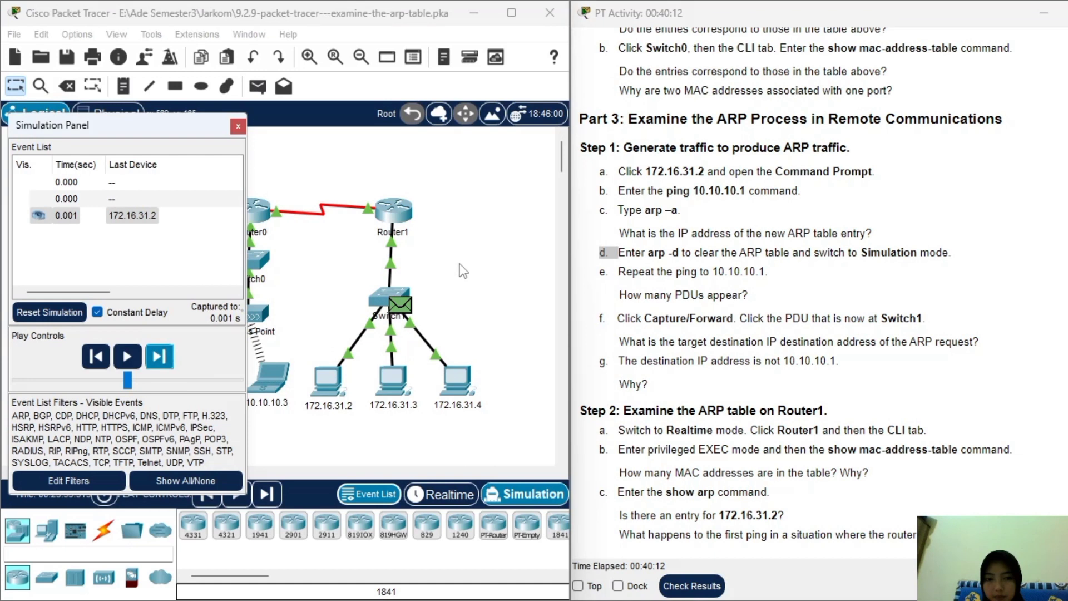
Open the PDU at Switch1 and view its inbound Layer 2 details, targeting 172.16.31.1.
{"action": "left_click", "coordinate": [403, 301]}
{"action": "left_click", "coordinate": [403, 305]}
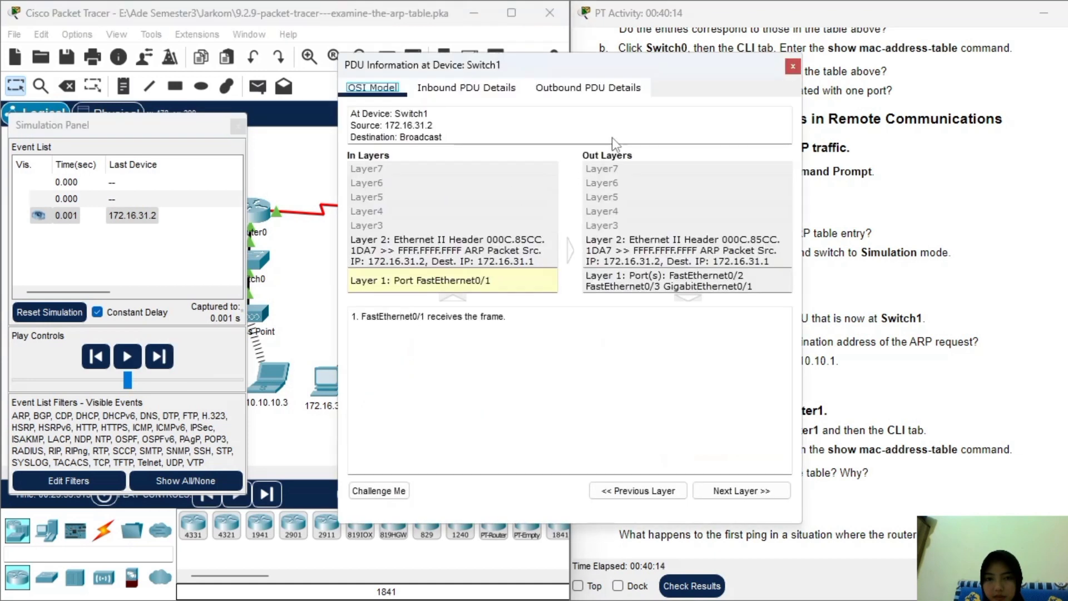
{"action": "left_click_drag", "start_coordinate": [578, 69], "coordinate": [430, 69]}
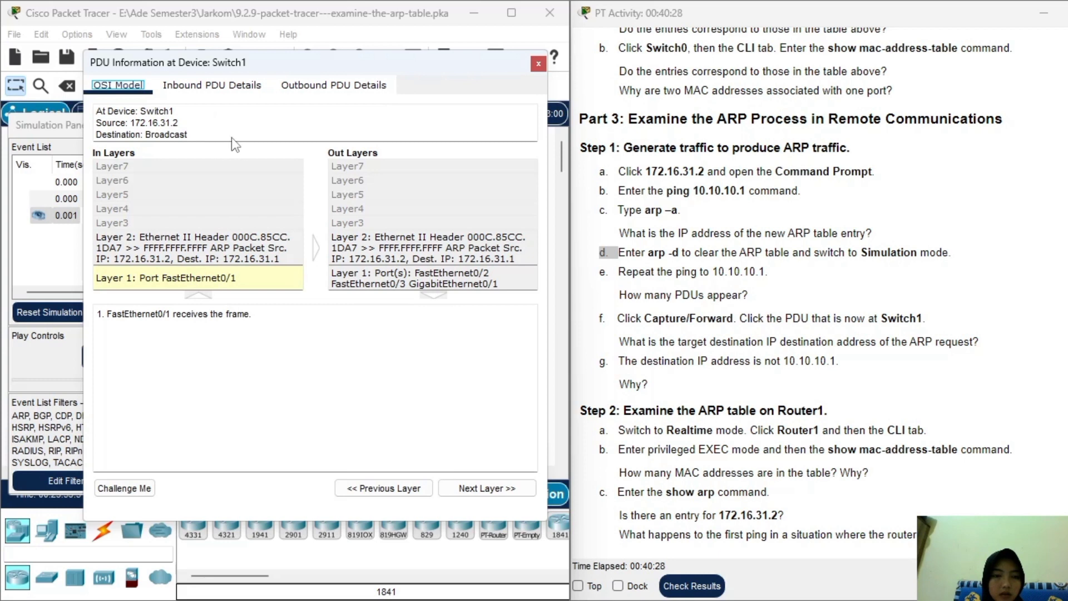
{"action": "left_click", "coordinate": [177, 262]}
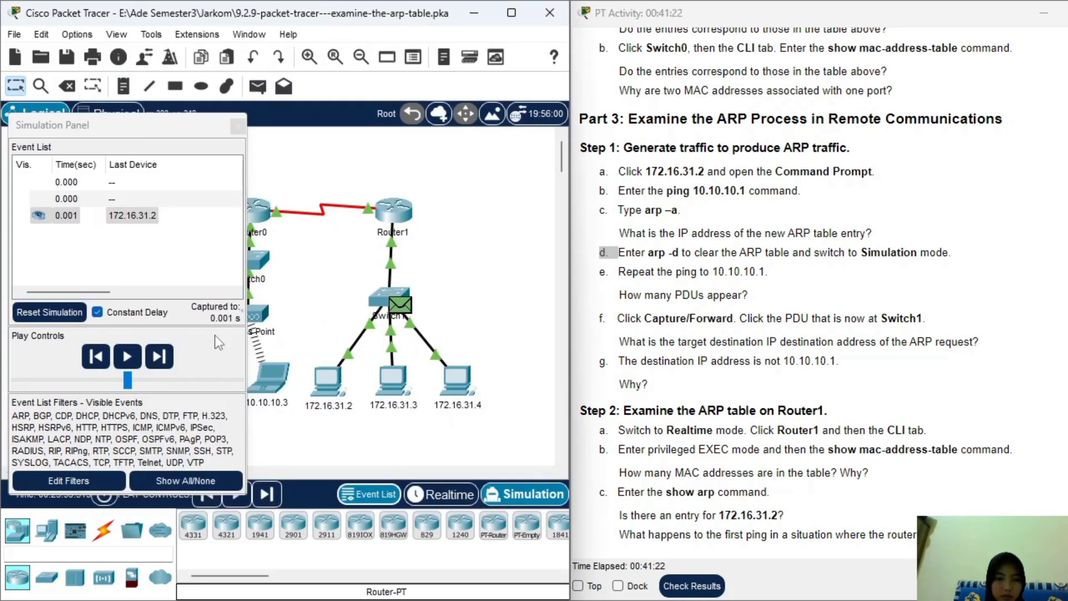
{"action": "left_click", "coordinate": [172, 360]}
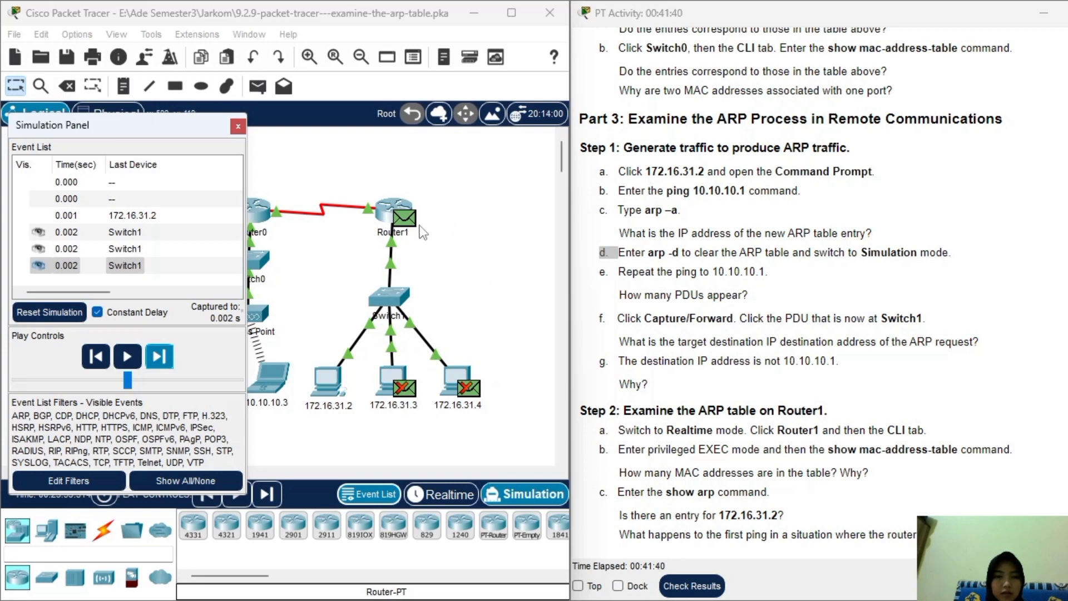
{"action": "scroll", "coordinate": [789, 242], "scroll_direction": "up", "scroll_amount": 12}
{"action": "right_click", "coordinate": [736, 188]}
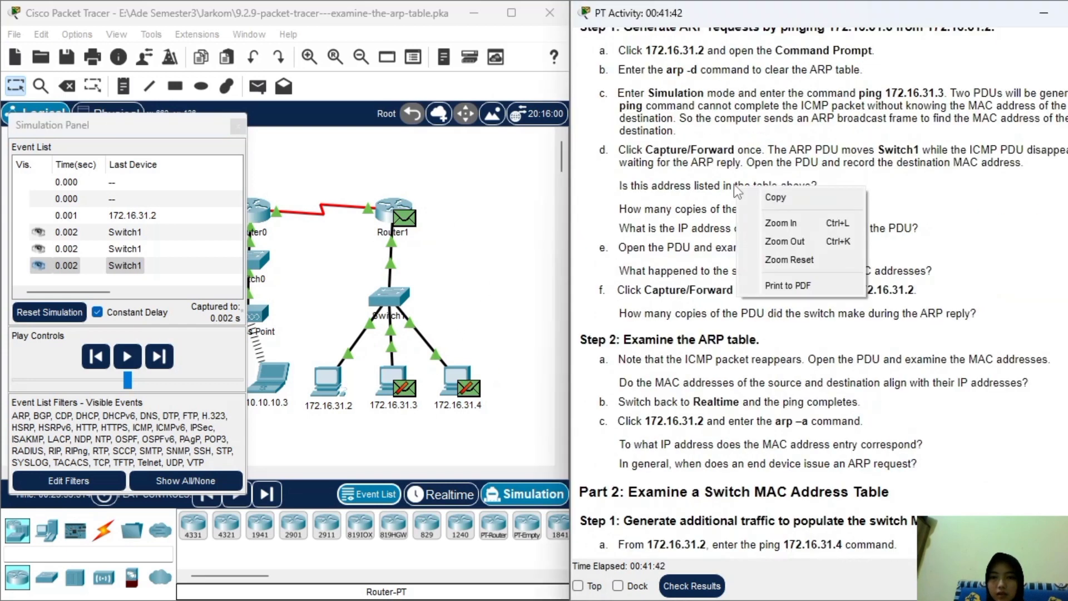
{"action": "left_click", "coordinate": [681, 186]}
{"action": "scroll", "coordinate": [674, 178], "scroll_direction": "up", "scroll_amount": 9}
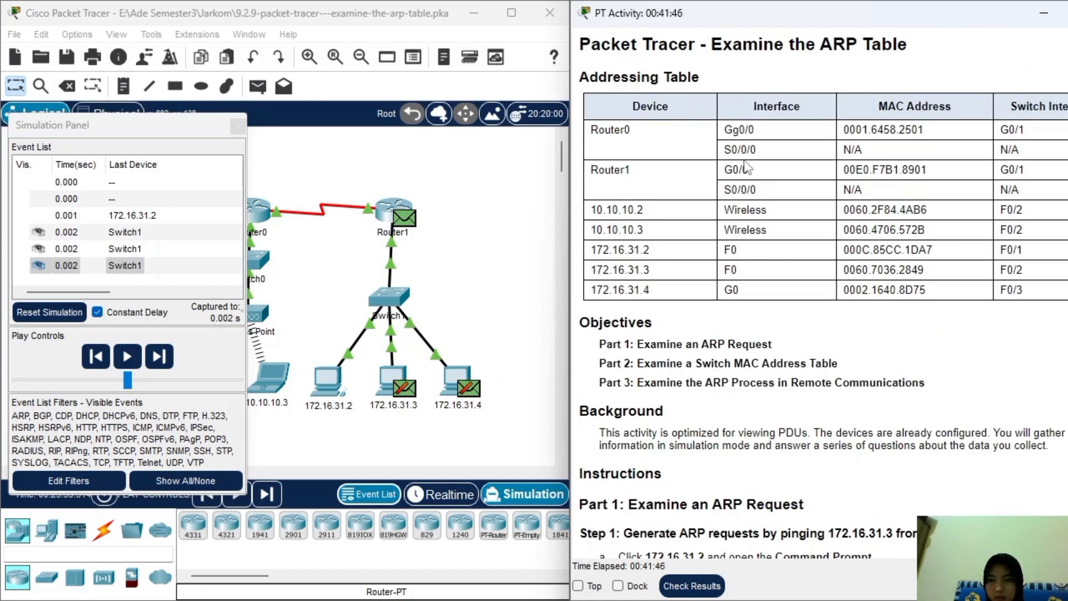
{"action": "scroll", "coordinate": [727, 216], "scroll_direction": "down", "scroll_amount": 18}
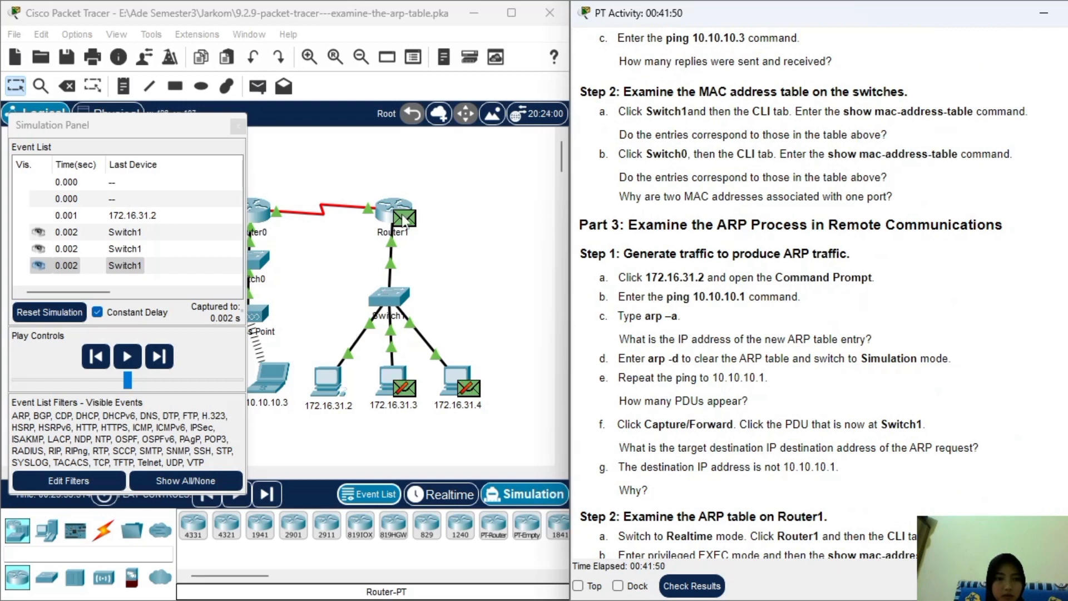
{"action": "left_click", "coordinate": [388, 213]}
{"action": "left_click", "coordinate": [387, 211]}
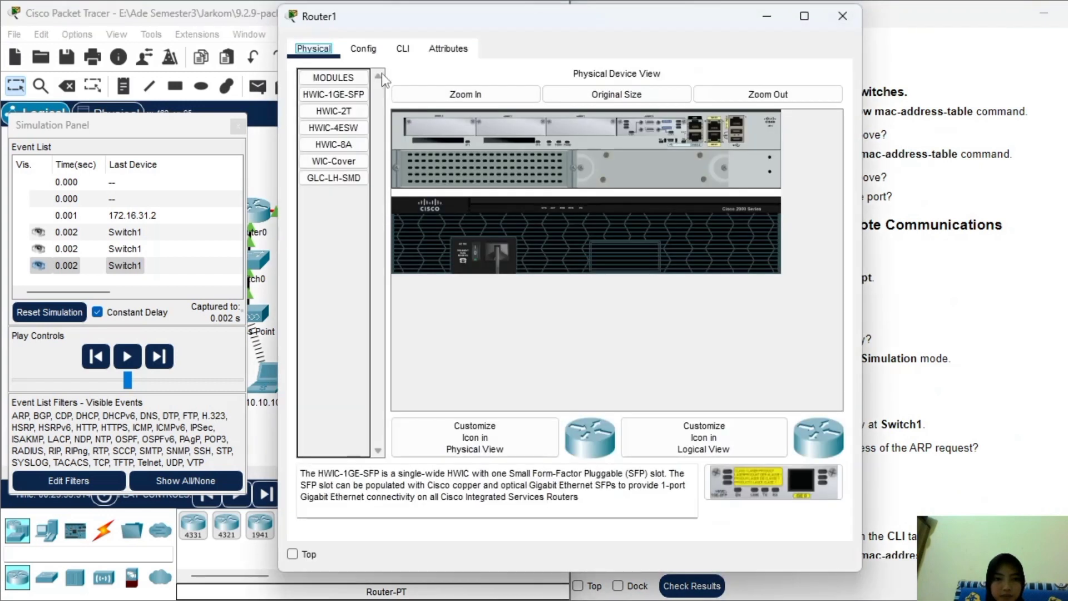
{"action": "left_click", "coordinate": [843, 16]}
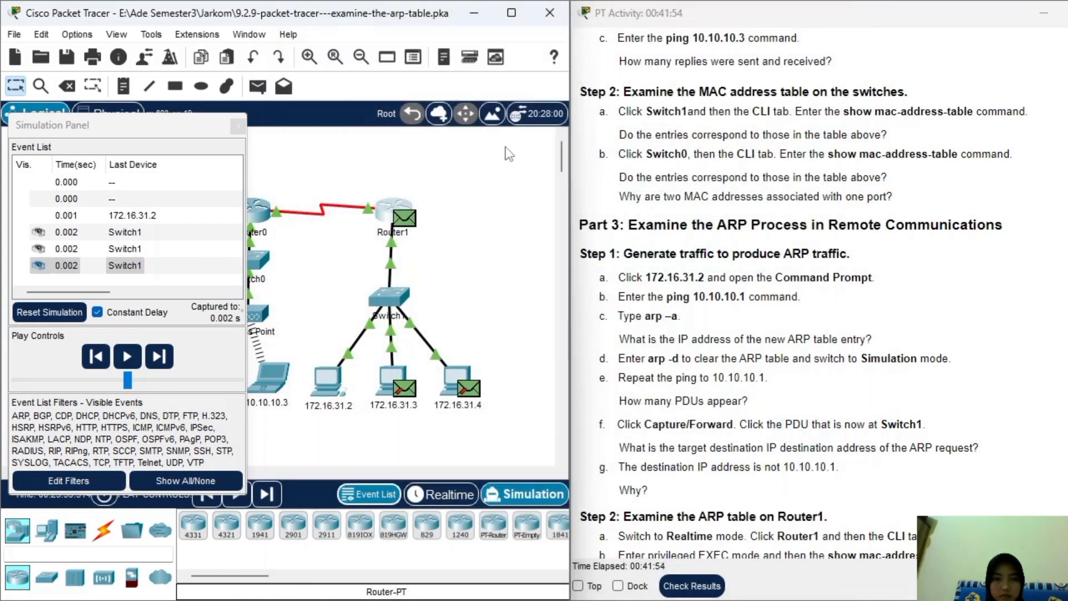
{"action": "left_click", "coordinate": [405, 216]}
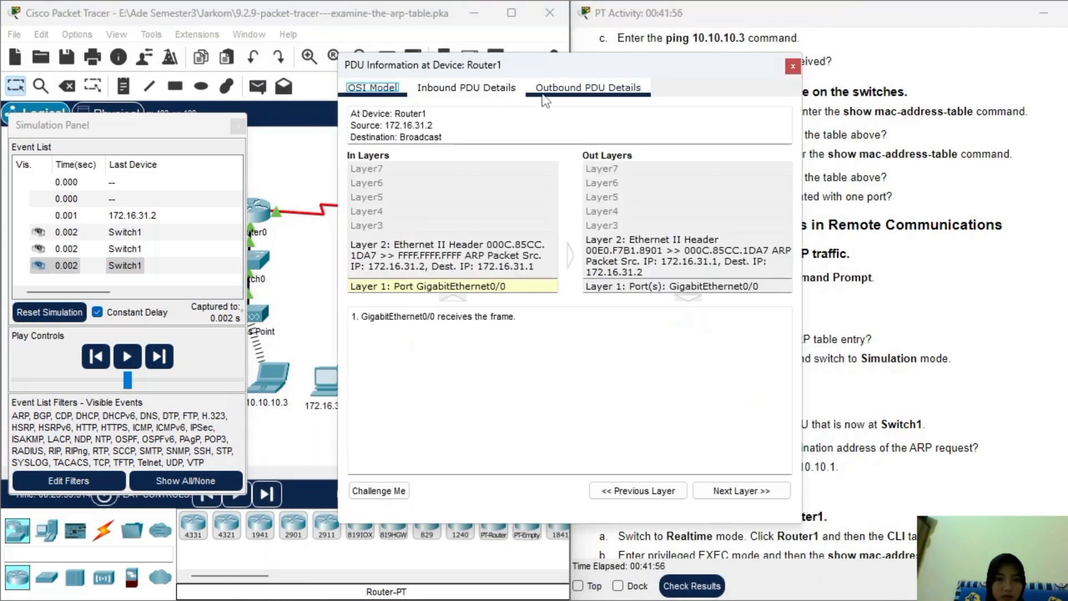
{"action": "left_click_drag", "start_coordinate": [692, 69], "coordinate": [433, 82]}
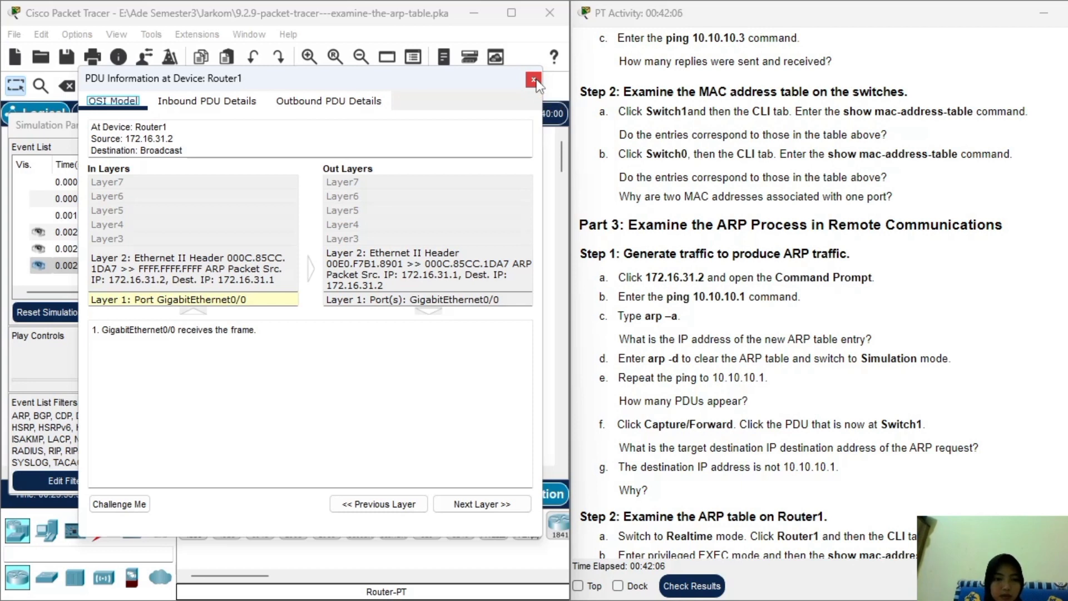
{"action": "left_click", "coordinate": [534, 81]}
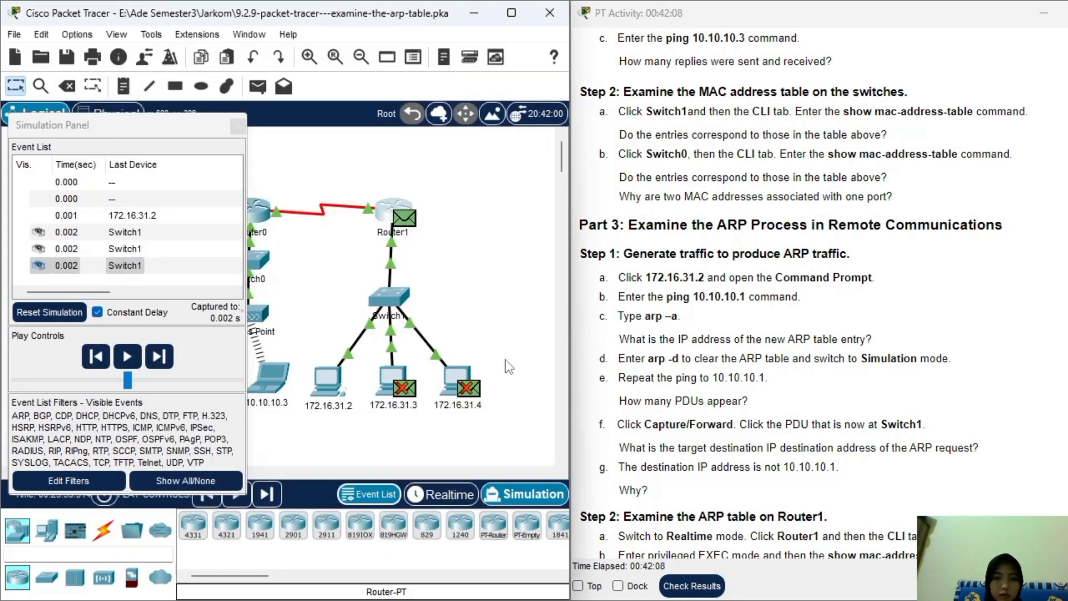
{"action": "scroll", "coordinate": [742, 365], "scroll_direction": "down", "scroll_amount": 1}
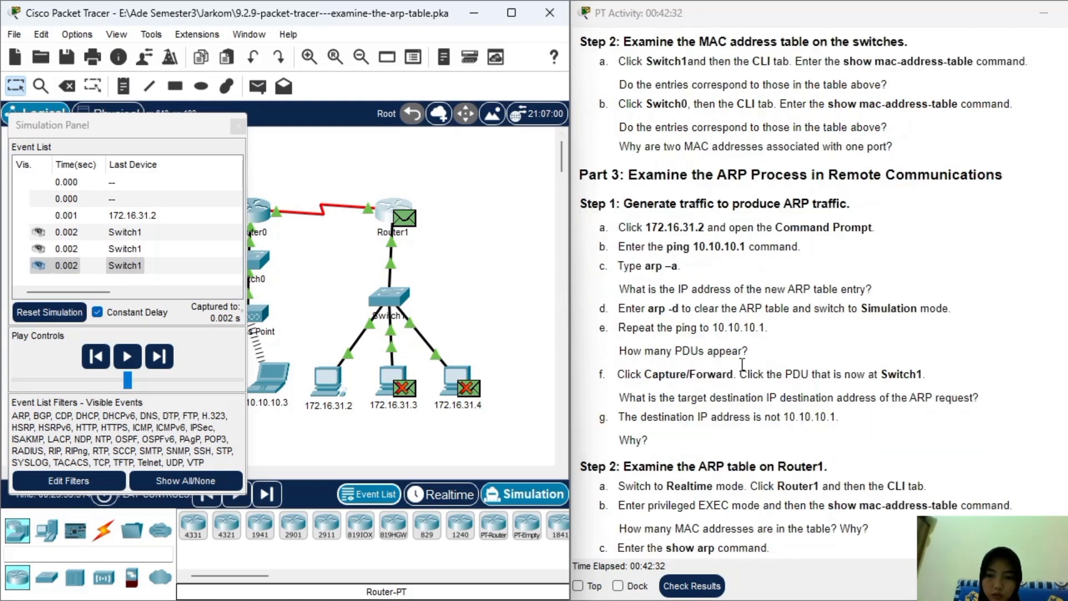
{"action": "scroll", "coordinate": [743, 364], "scroll_direction": "down", "scroll_amount": 1}
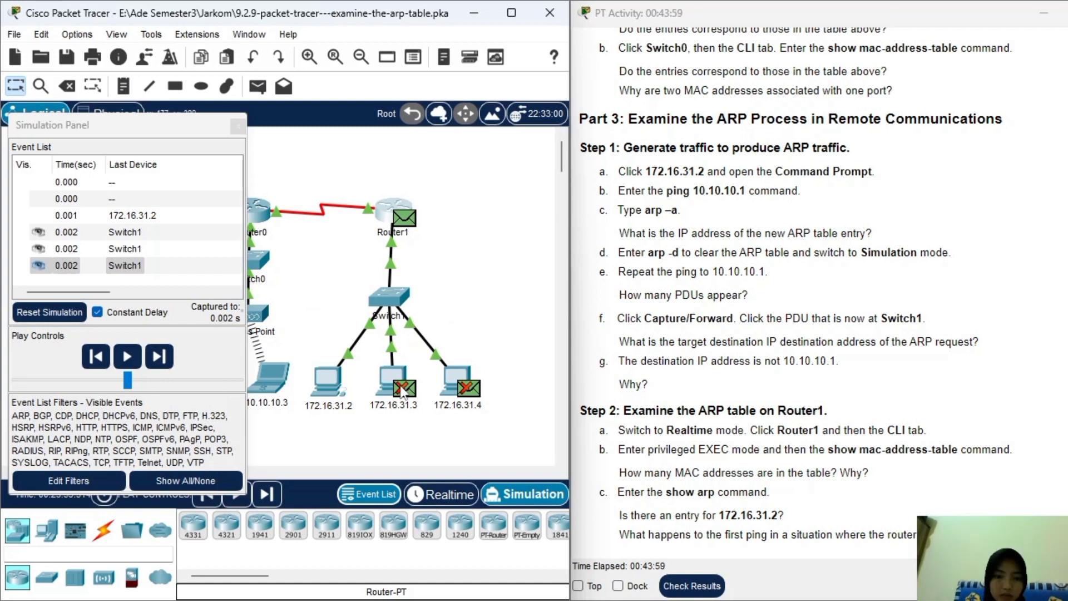
Step the simulation twice to 0.004 s so Router1's ARP reply returns to 172.16.31.2.
{"action": "left_click", "coordinate": [171, 359]}
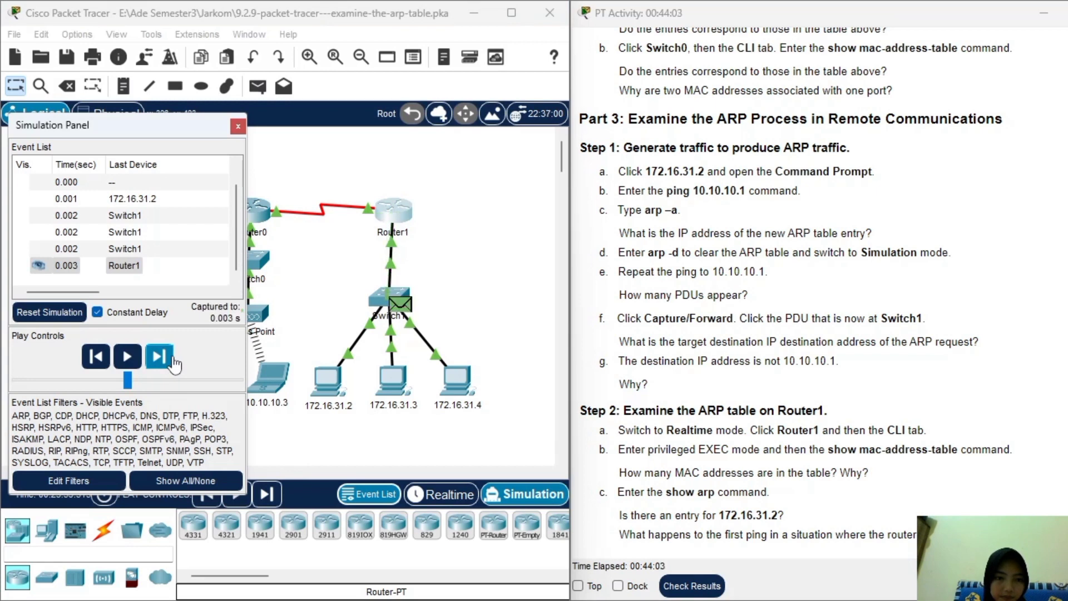
{"action": "left_click", "coordinate": [172, 360]}
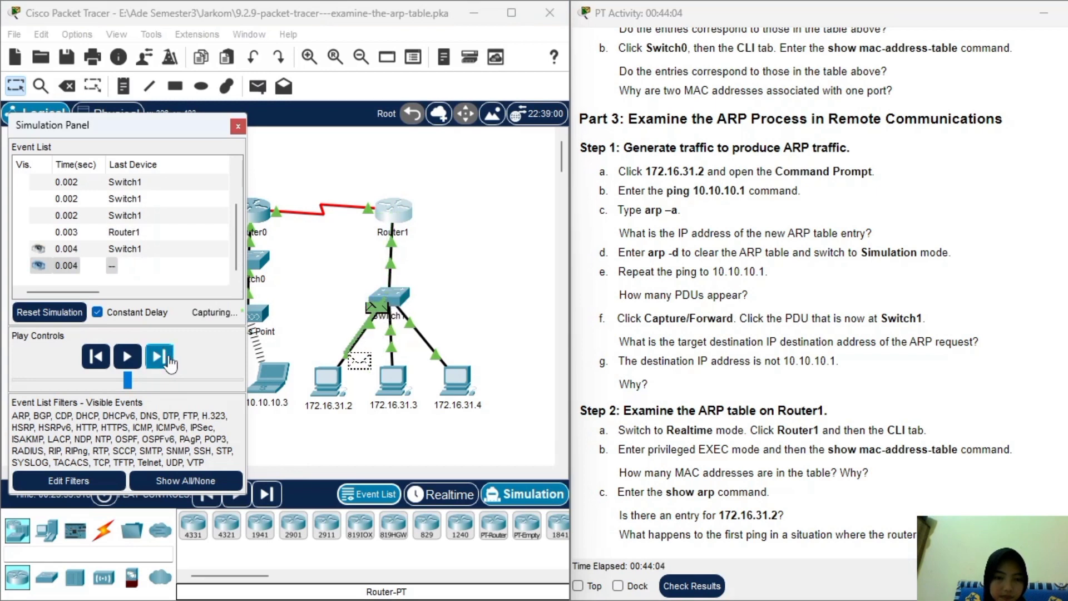
{"action": "left_click_drag", "start_coordinate": [581, 414], "coordinate": [836, 413]}
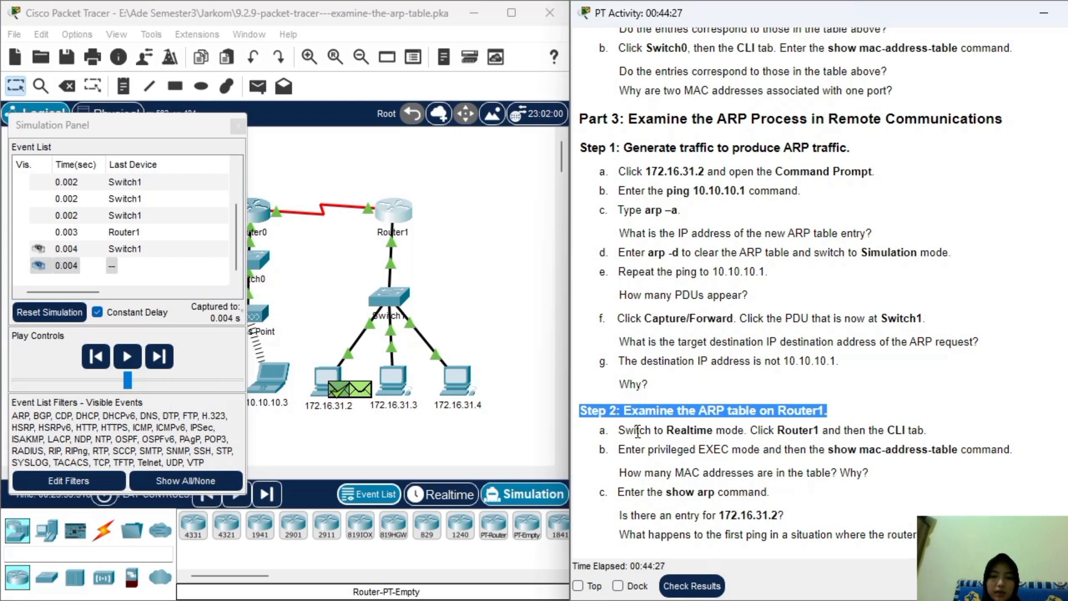
Switch to realtime, then run enable and show mac-address-table on Router1, showing an empty table.
{"action": "left_click", "coordinate": [443, 495]}
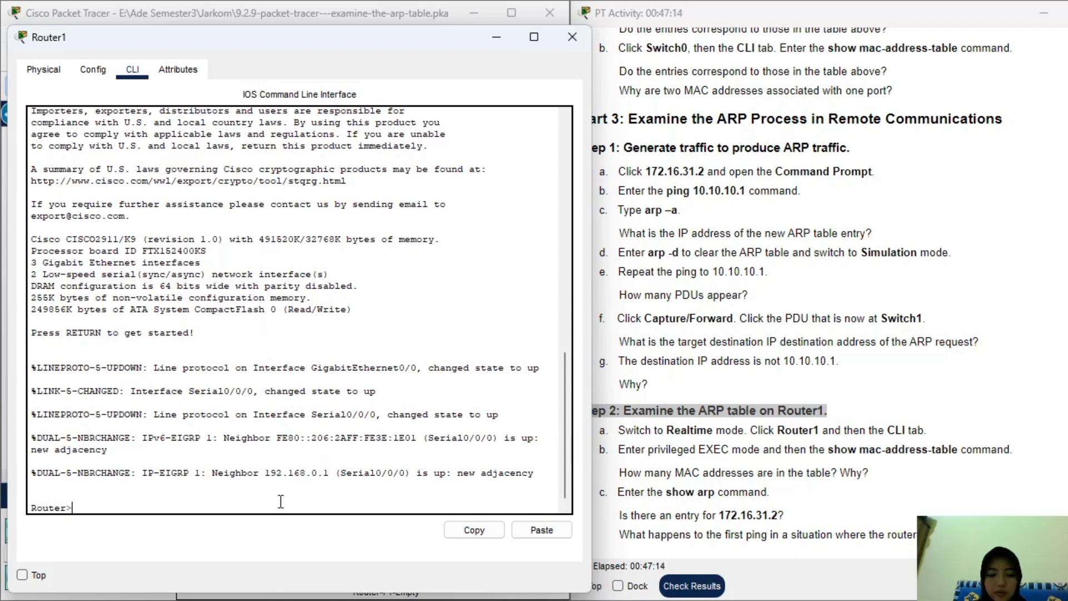
{"action": "type", "text": "enable"}
{"action": "key", "text": "Return"}
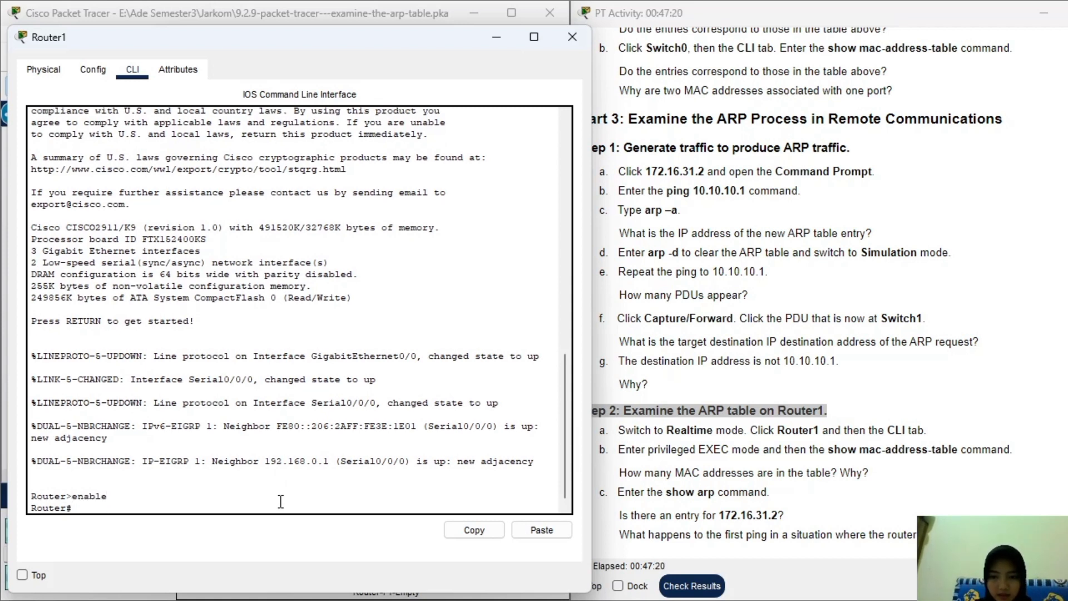
{"action": "type", "text": "show"}
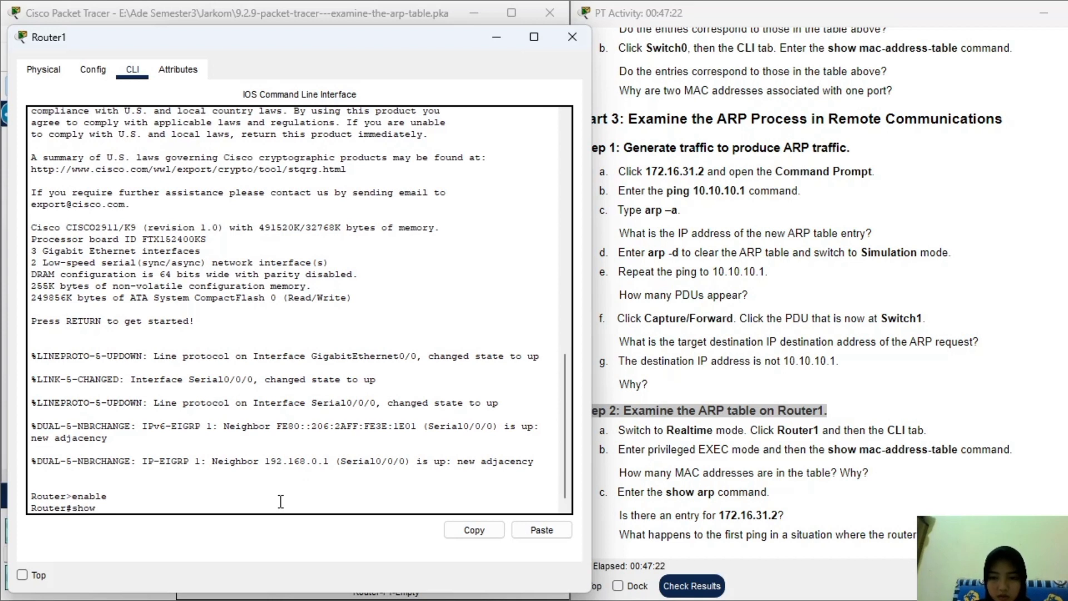
{"action": "type", "text": " mac-address-tabl"}
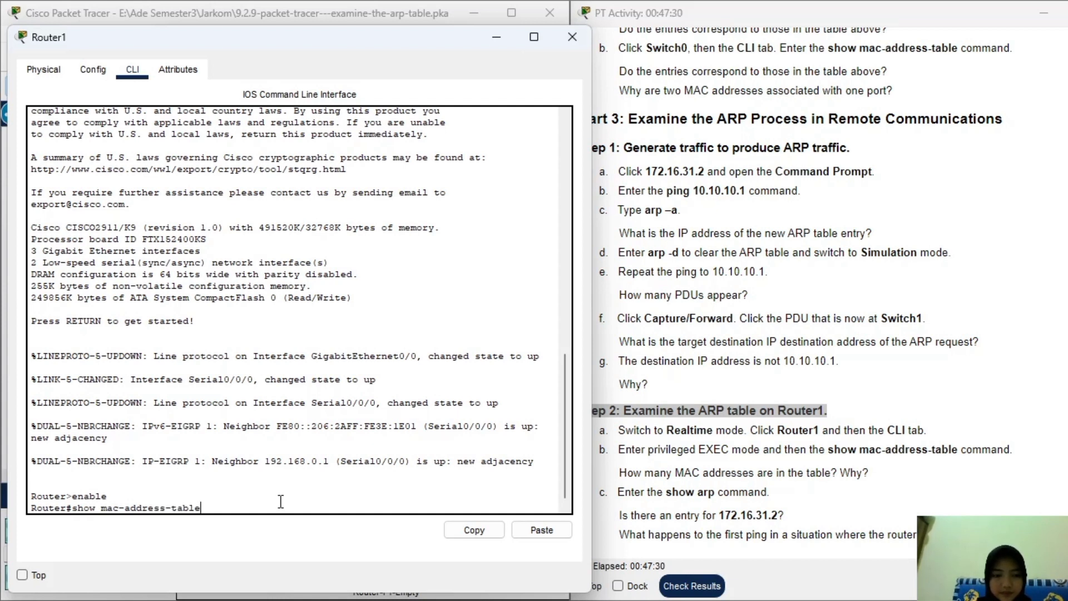
{"action": "type", "text": "e"}
{"action": "key", "text": "Return"}
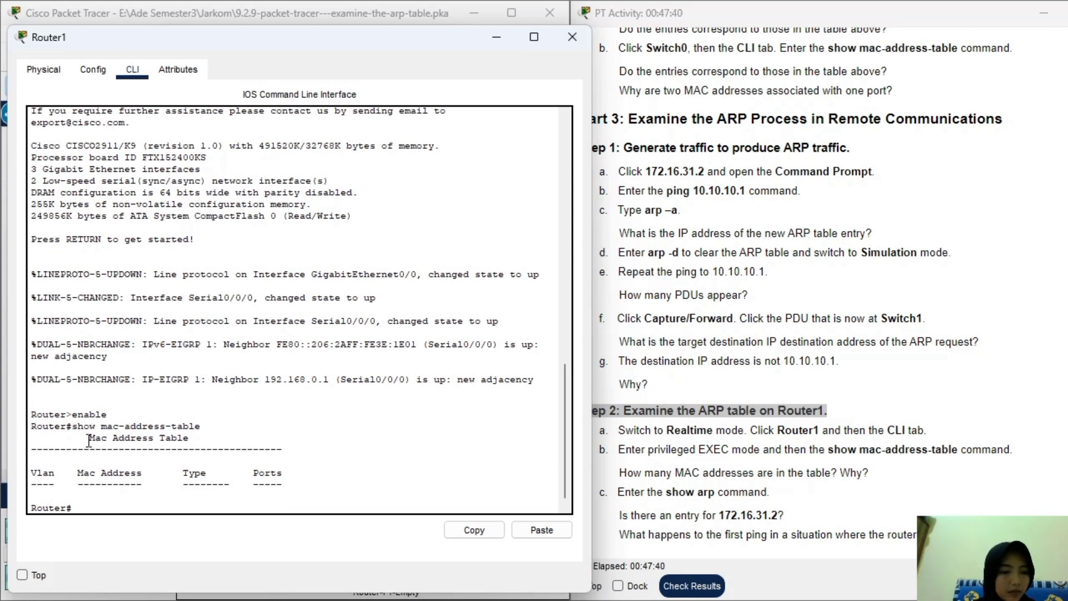
{"action": "left_click_drag", "start_coordinate": [84, 438], "coordinate": [190, 438]}
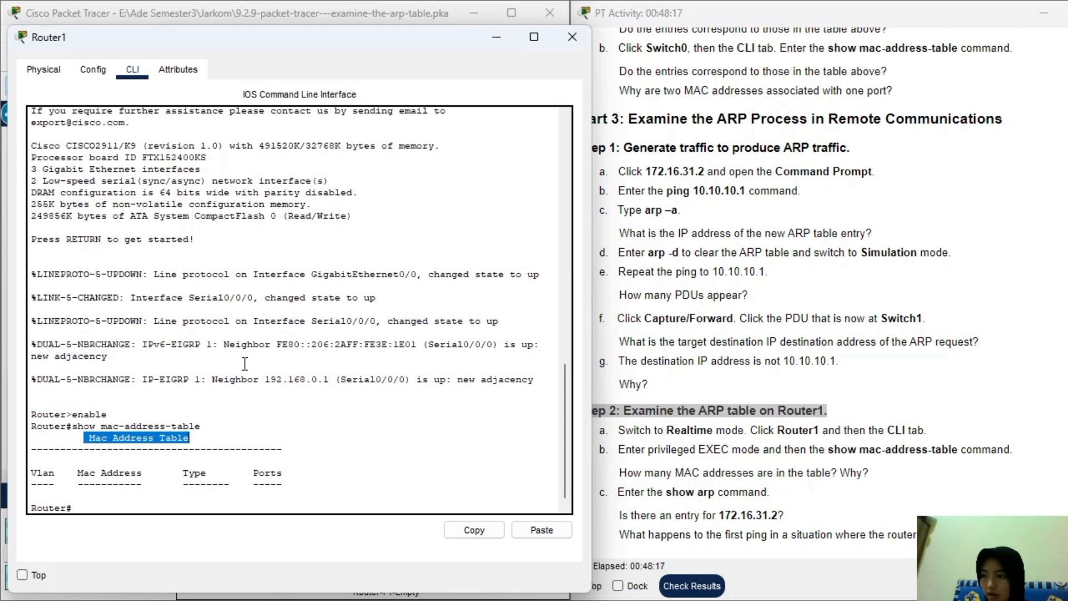
Run show arp on Router1, listing 172.16.31.1 and 172.16.31.2 (000C.85CC.1DA7) on GigabitEthernet0/0.
{"action": "left_click", "coordinate": [227, 502]}
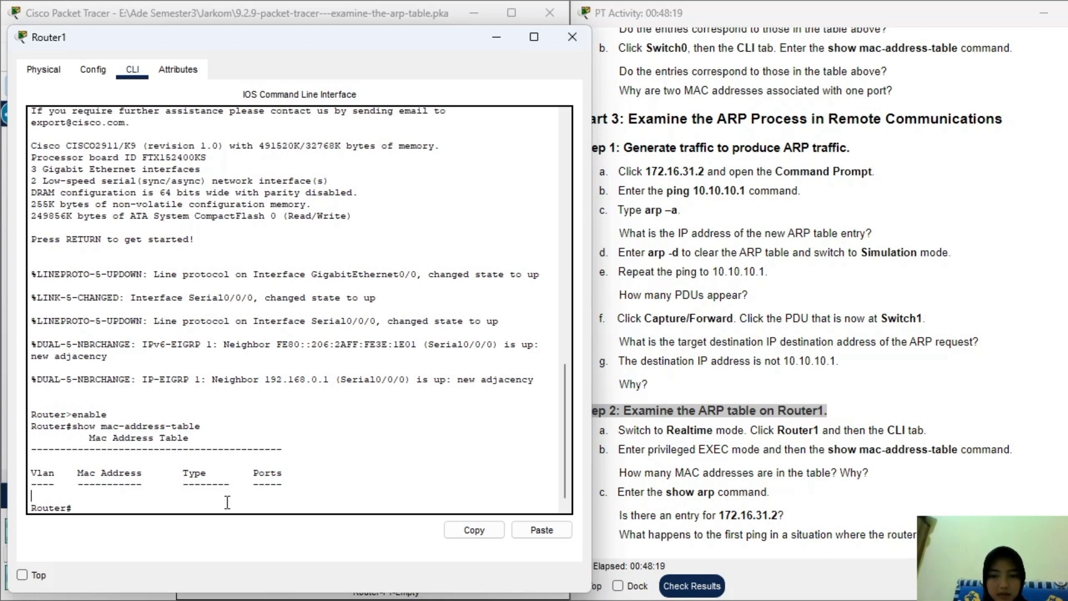
{"action": "type", "text": "show arp"}
{"action": "key", "text": "Return"}
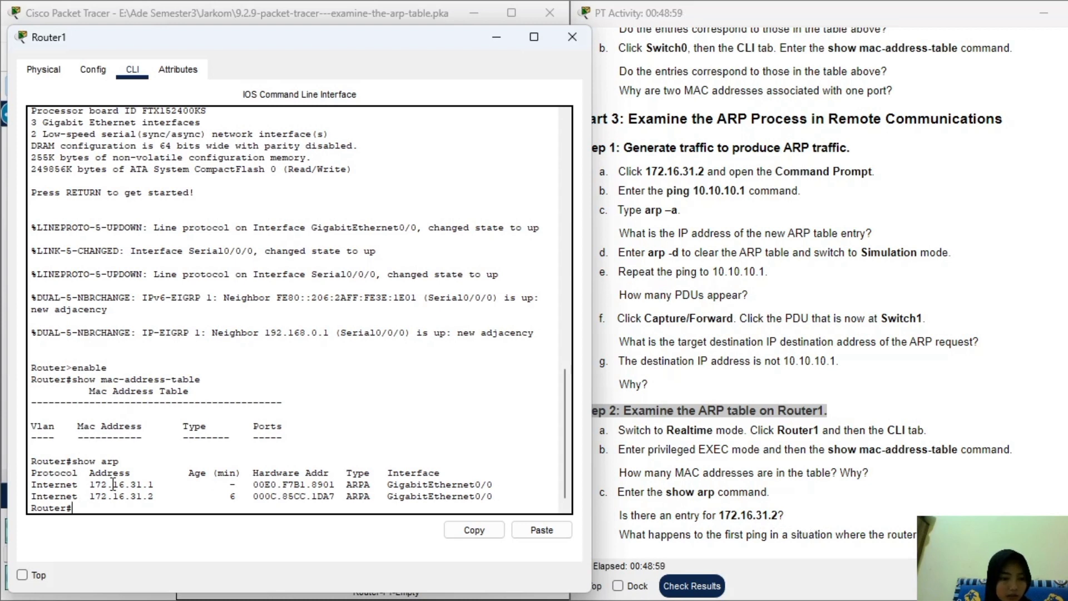
{"action": "left_click_drag", "start_coordinate": [35, 498], "coordinate": [512, 498]}
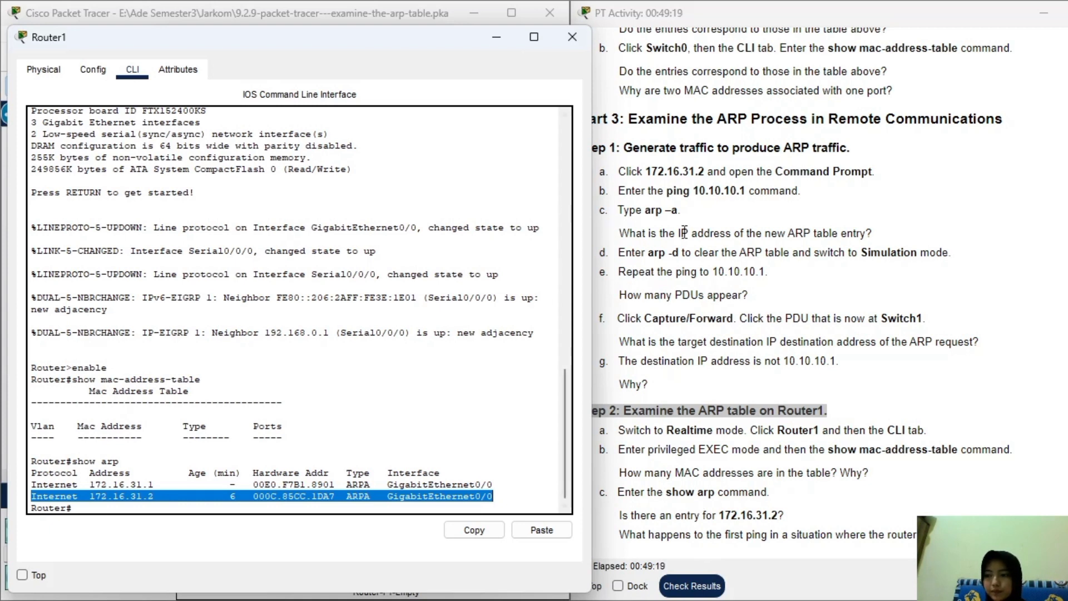
{"action": "scroll", "coordinate": [1023, 336], "scroll_direction": "up", "scroll_amount": 8}
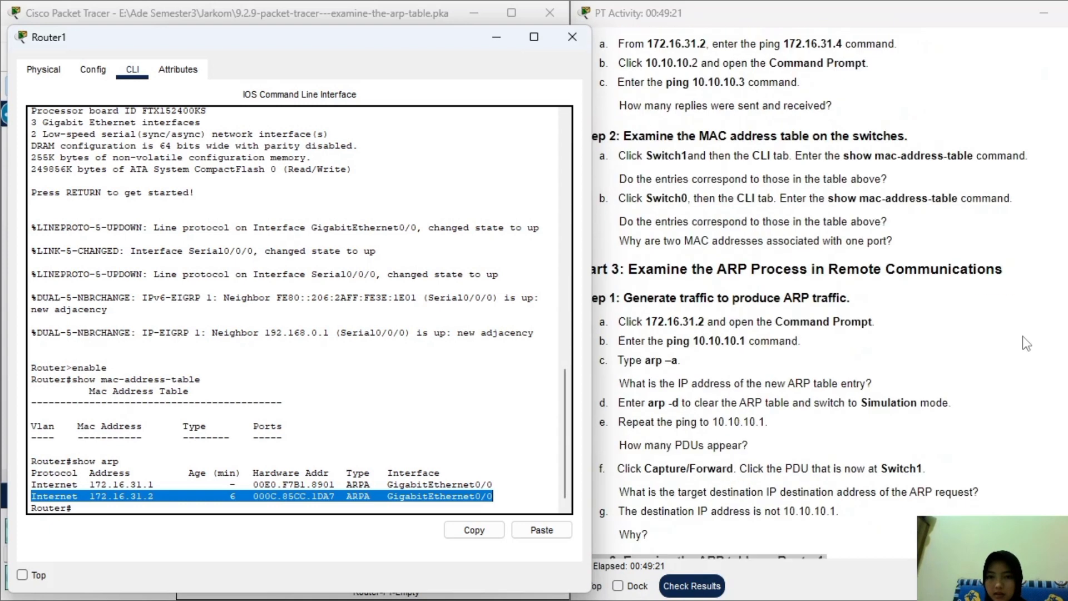
Close Router1, run Check Results to confirm completion, then move the activity window aside.
{"action": "left_click", "coordinate": [573, 37]}
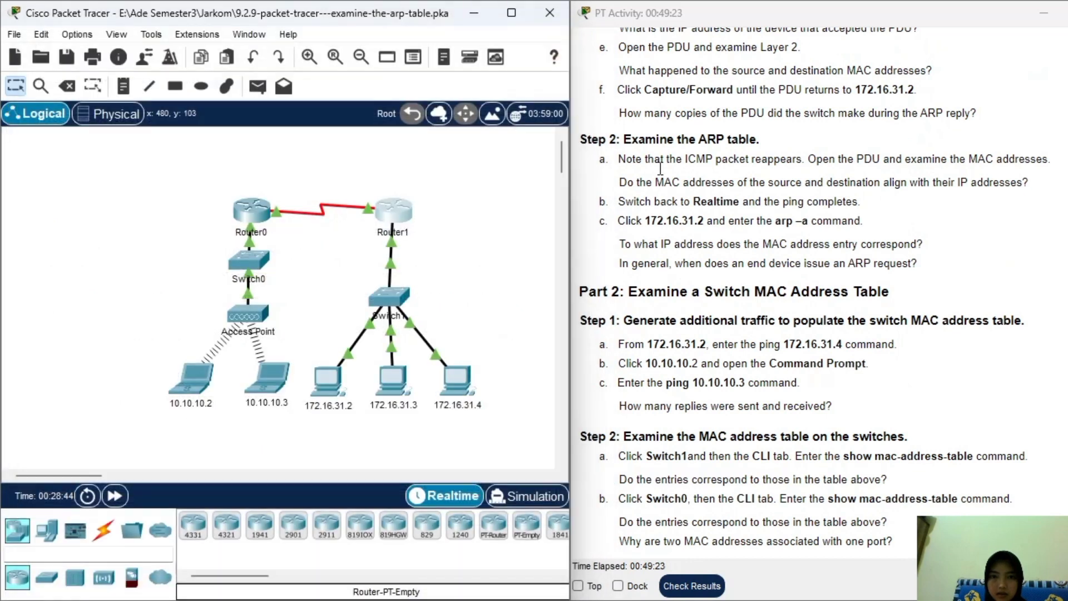
{"action": "scroll", "coordinate": [757, 255], "scroll_direction": "up", "scroll_amount": 2}
{"action": "scroll", "coordinate": [757, 254], "scroll_direction": "up", "scroll_amount": 12}
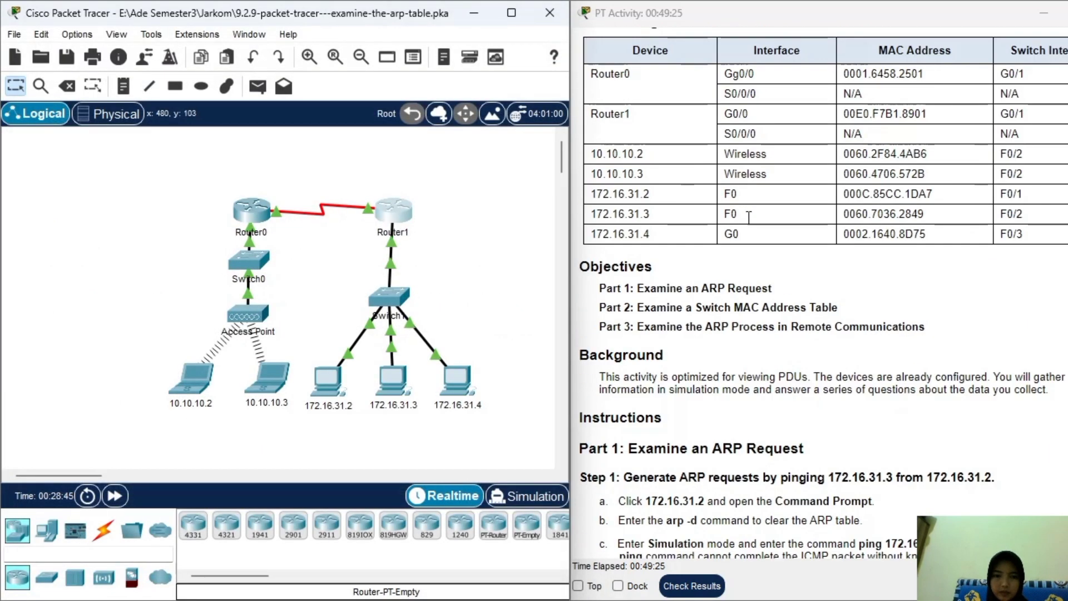
{"action": "scroll", "coordinate": [696, 217], "scroll_direction": "up", "scroll_amount": 1}
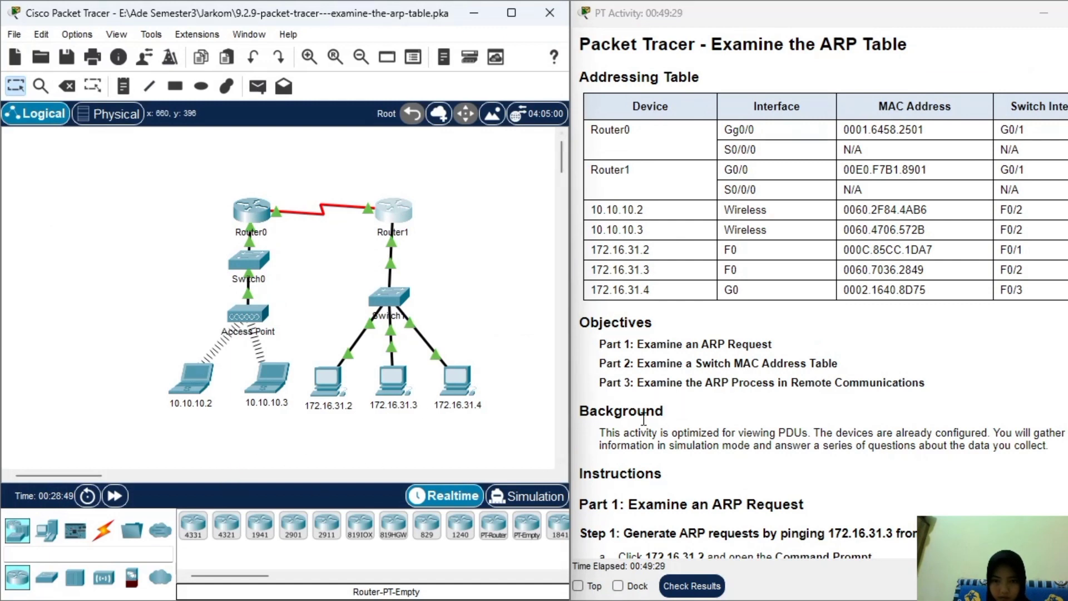
{"action": "left_click", "coordinate": [693, 587]}
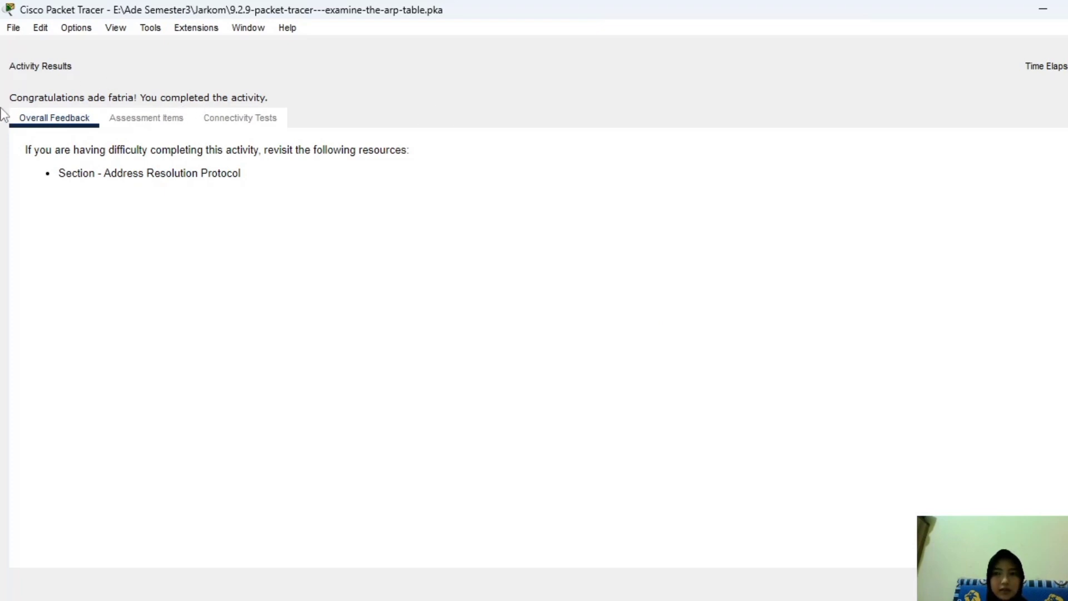
{"action": "left_click", "coordinate": [1062, 584]}
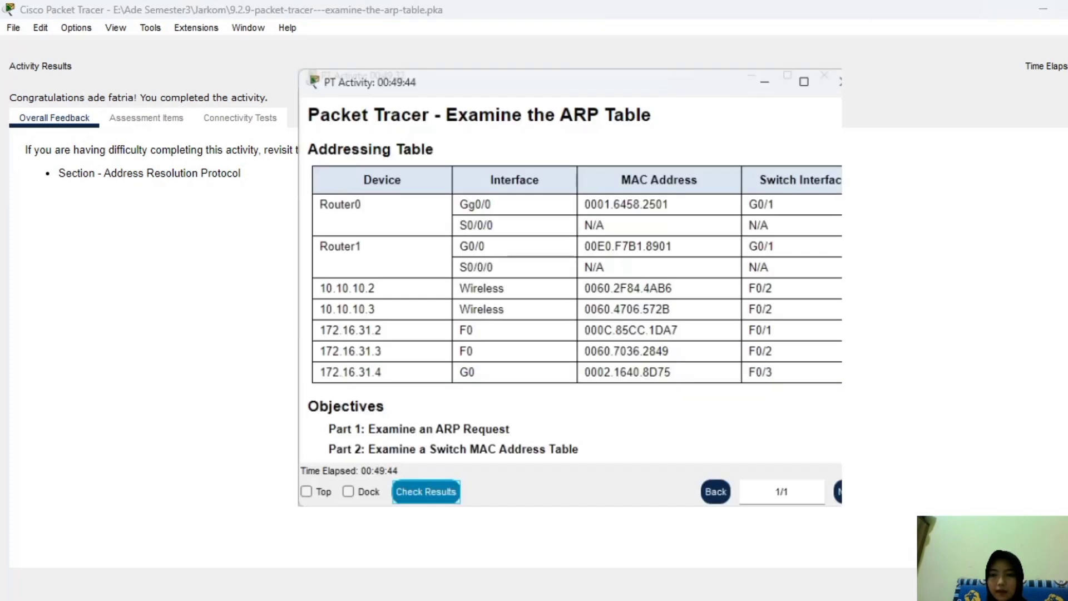
{"action": "left_click_drag", "start_coordinate": [676, 87], "coordinate": [960, 91]}
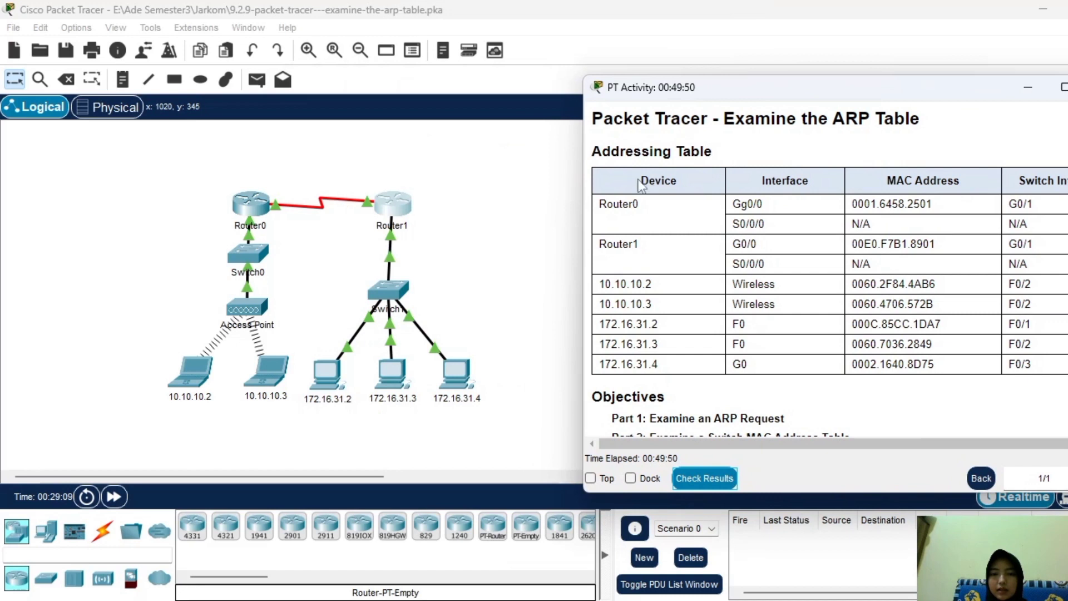